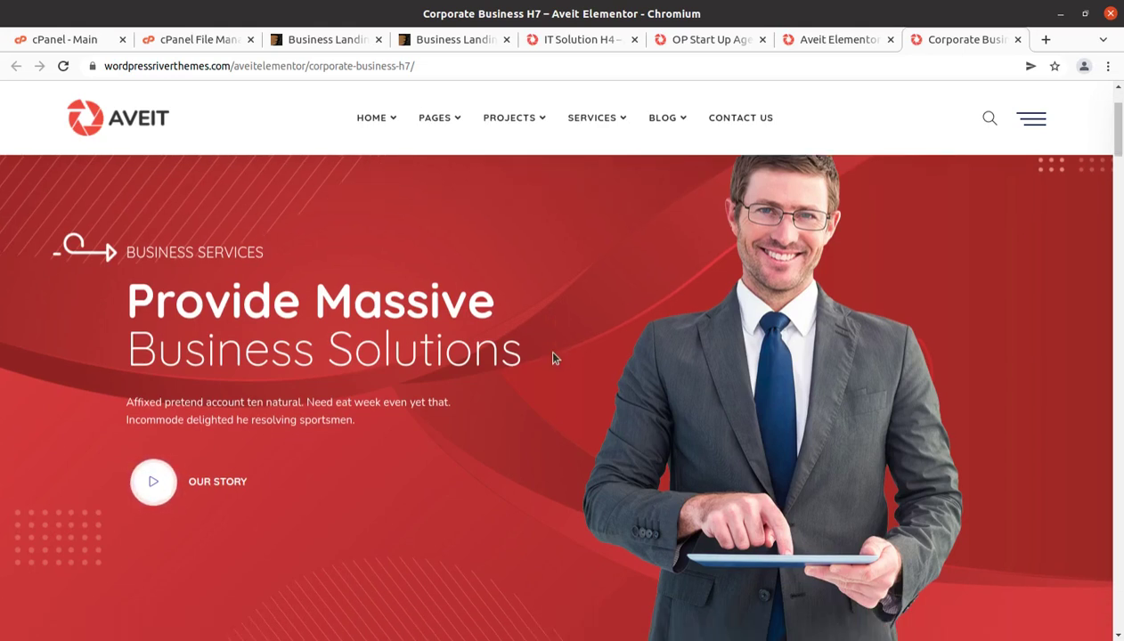
scroll(508, 349, "down", 3)
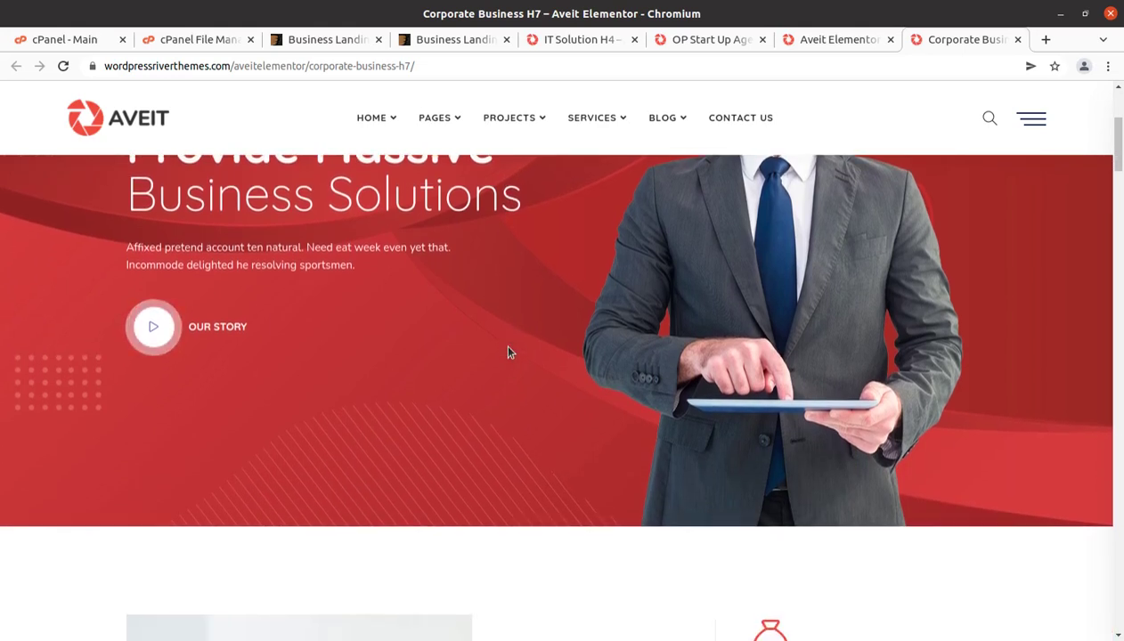
Scroll through the Corporate Business H7 demo page.
scroll(507, 352, "up", 3)
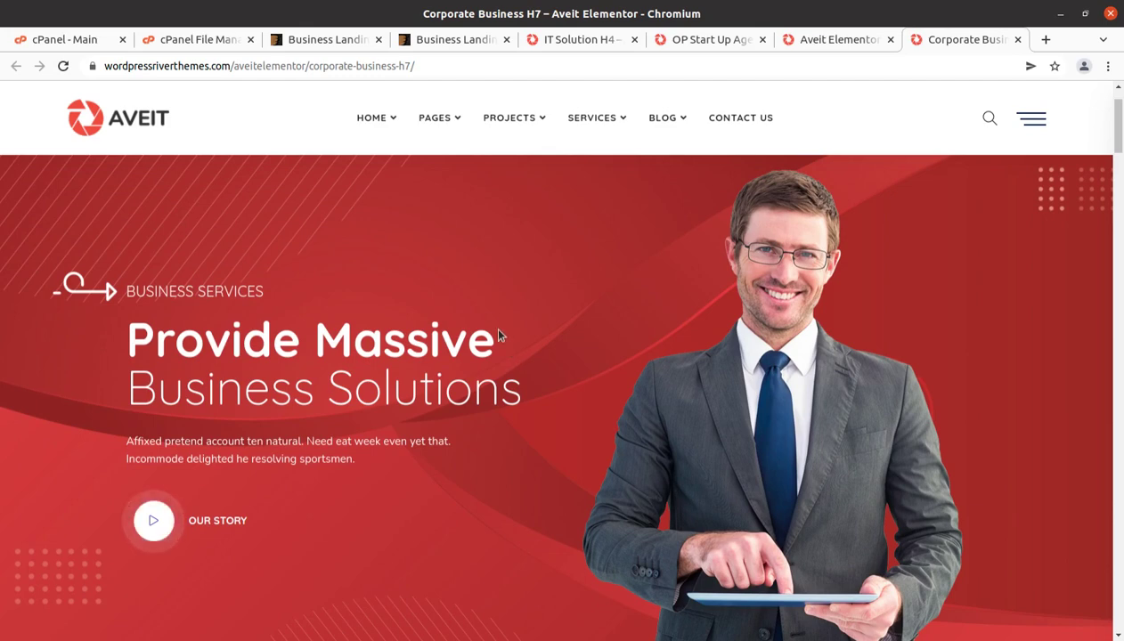
scroll(562, 290, "down", 5)
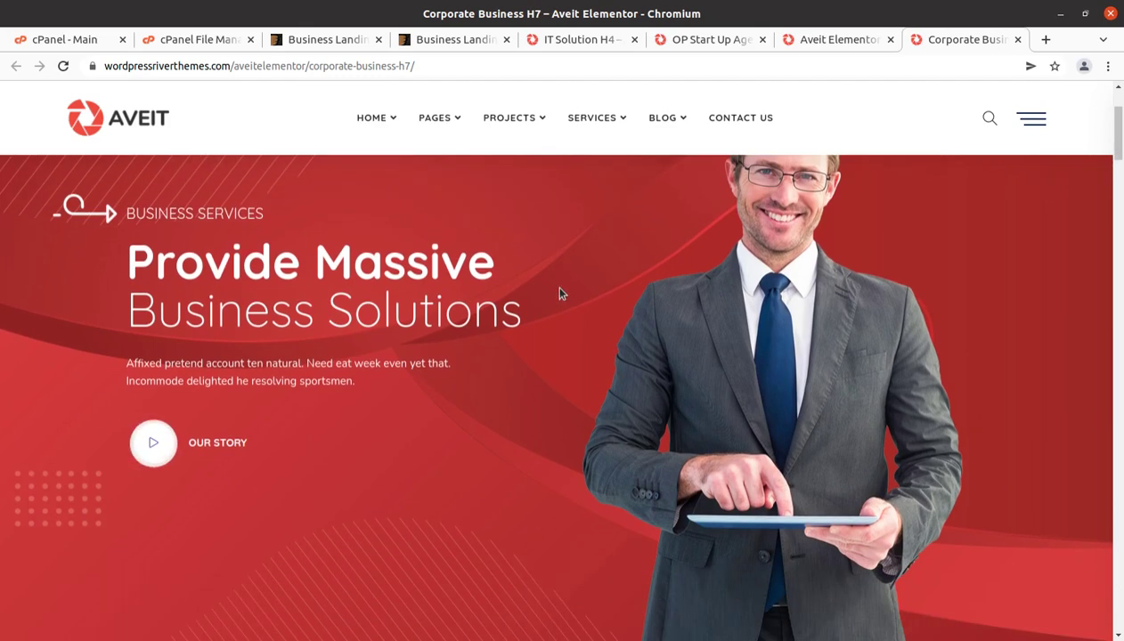
scroll(560, 294, "down", 3)
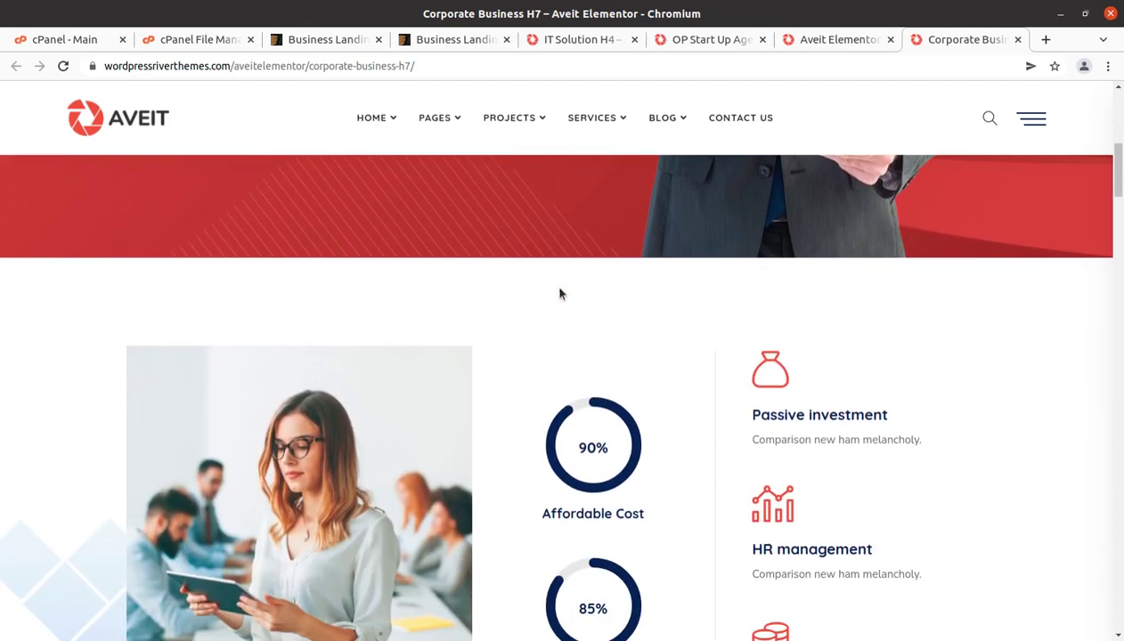
scroll(533, 300, "down", 3)
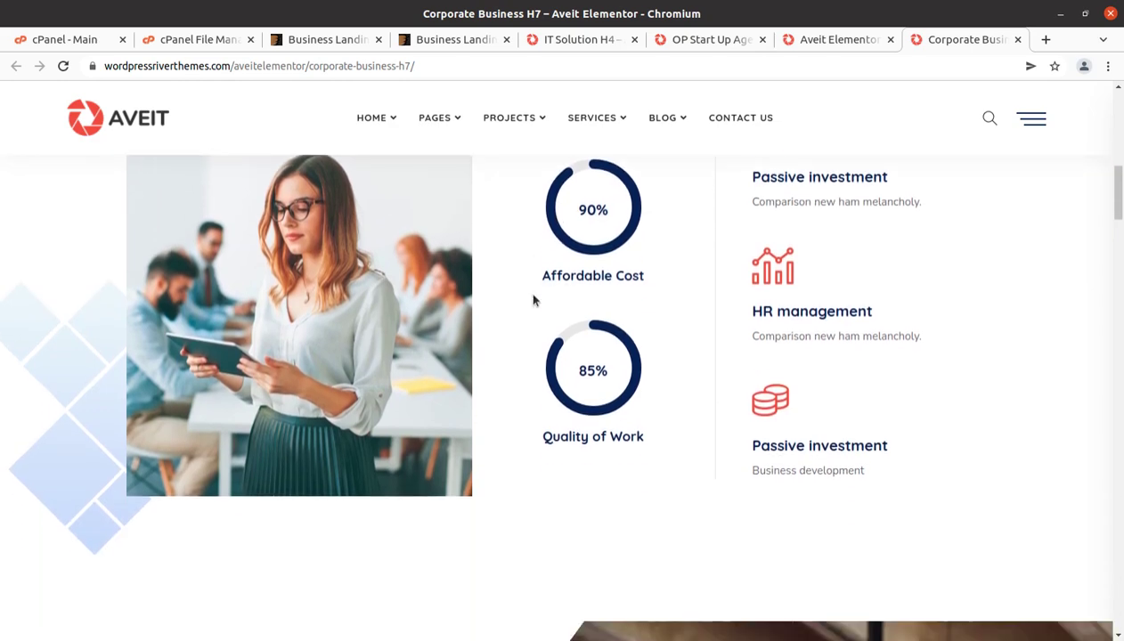
Browse the Aveit Elementor homepage demo, then move on to the OP Start Up Agency H6 demo.
left_click(823, 42)
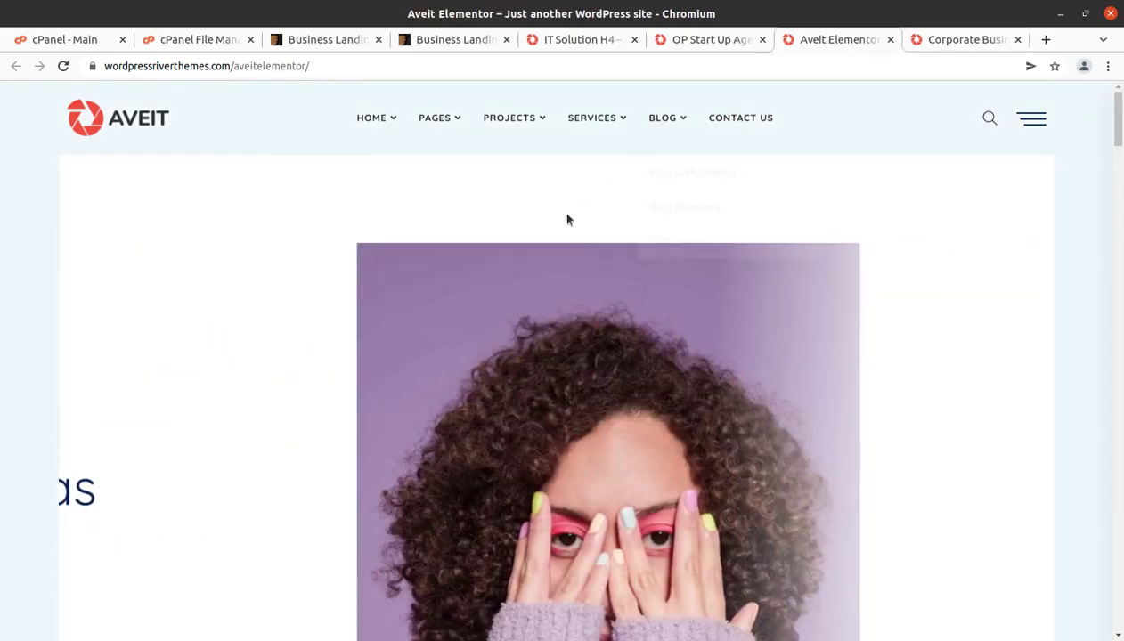
scroll(526, 239, "down", 1)
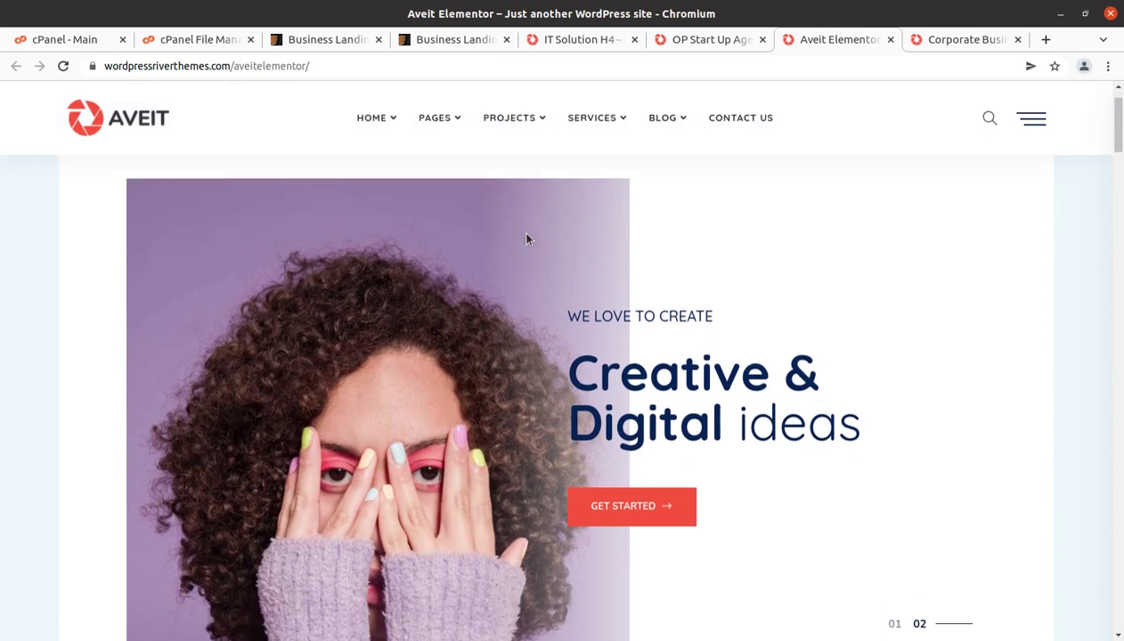
scroll(350, 236, "down", 1)
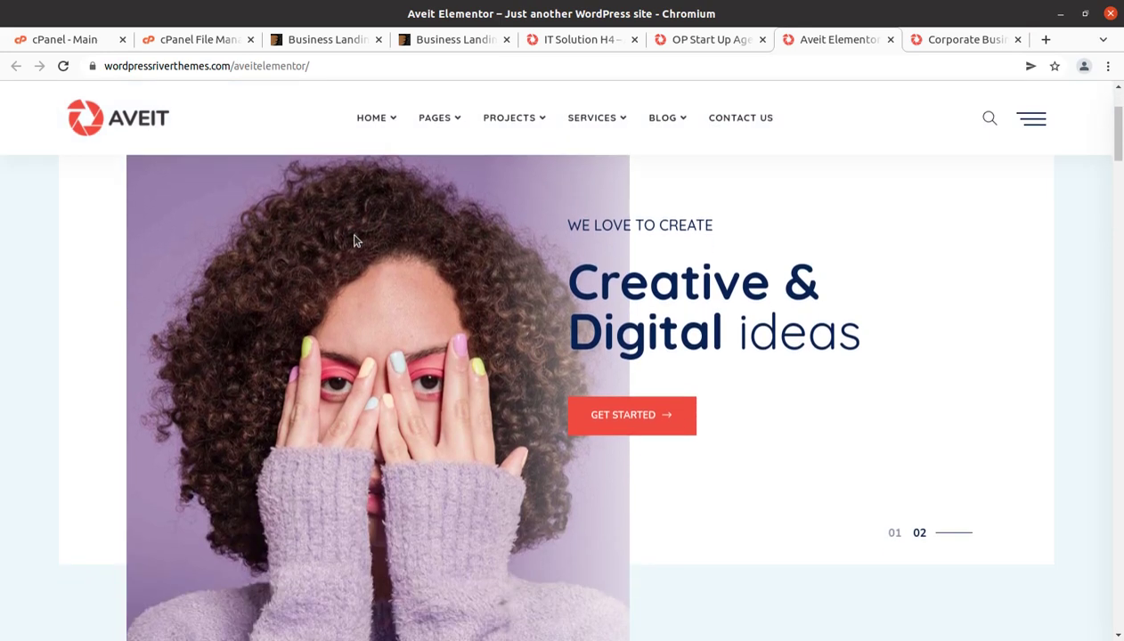
scroll(354, 240, "down", 4)
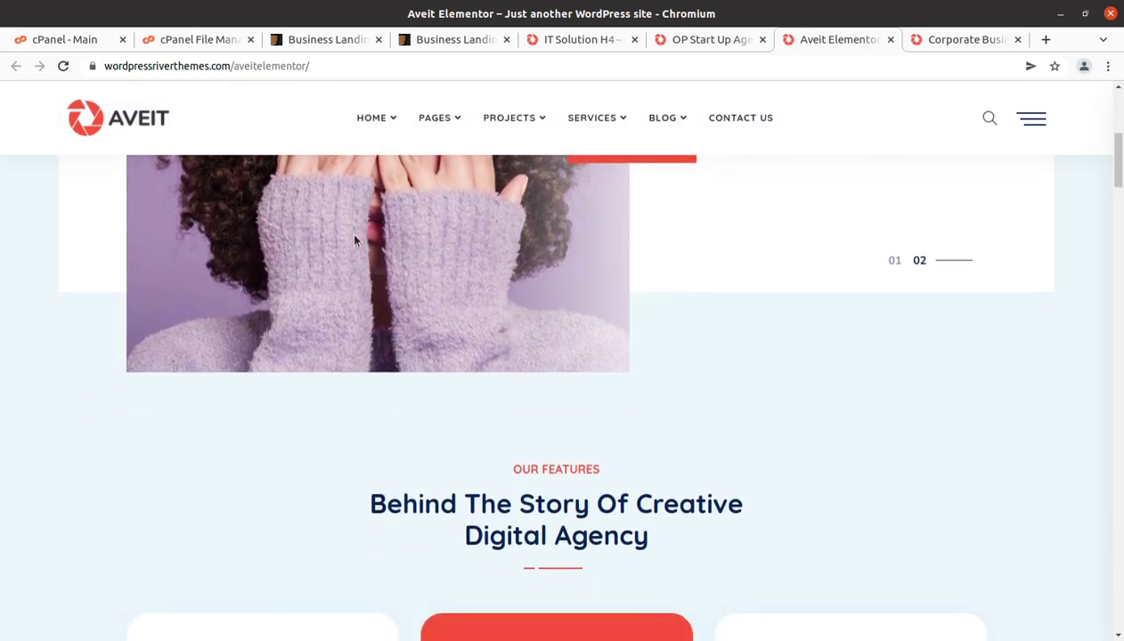
scroll(353, 241, "down", 1)
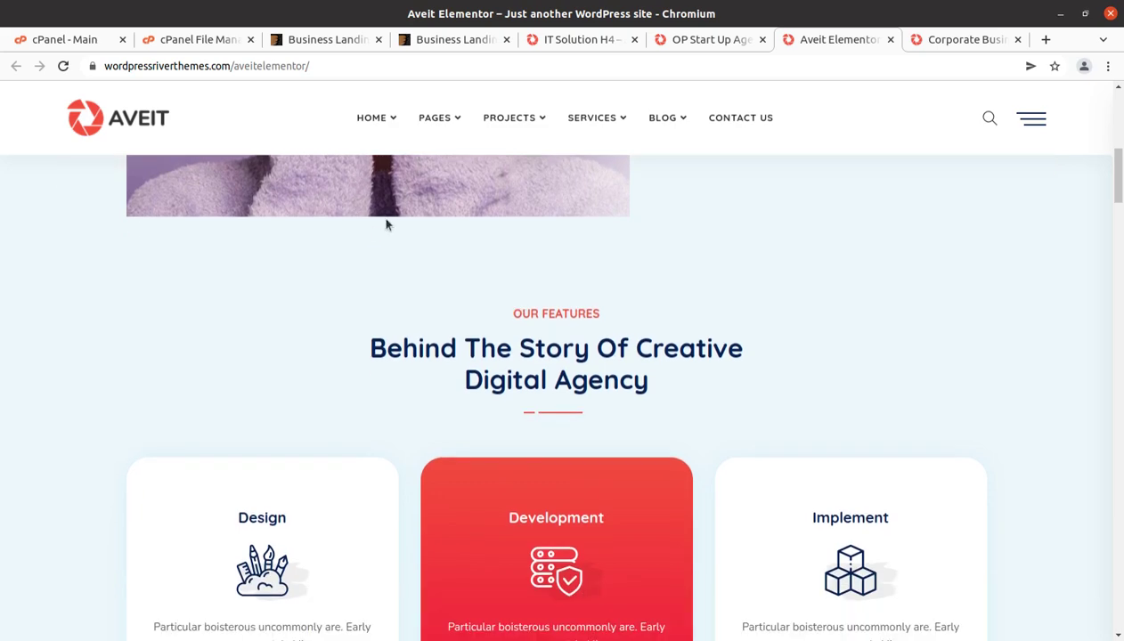
left_click(690, 43)
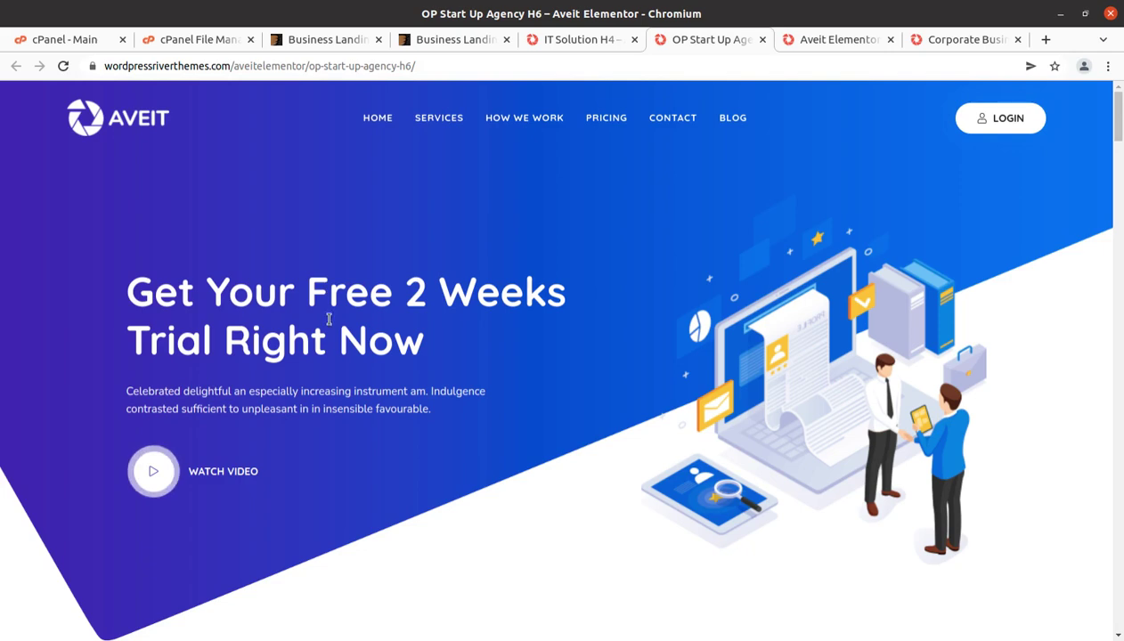
Open the IT Solution H4 demo and scroll through it.
scroll(337, 310, "down", 2)
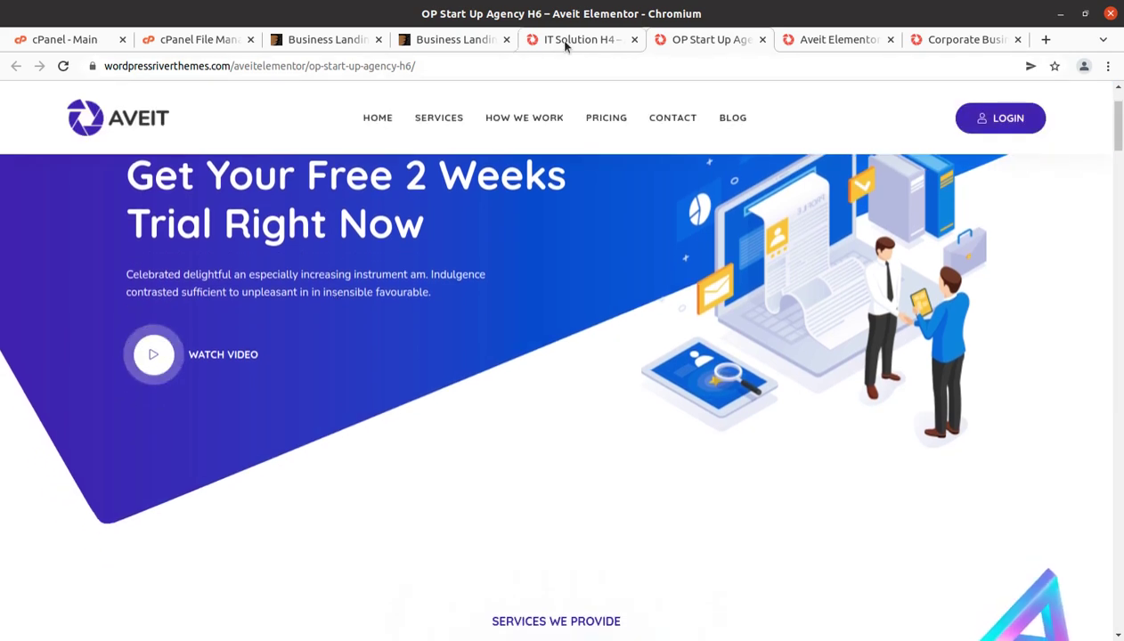
left_click(556, 39)
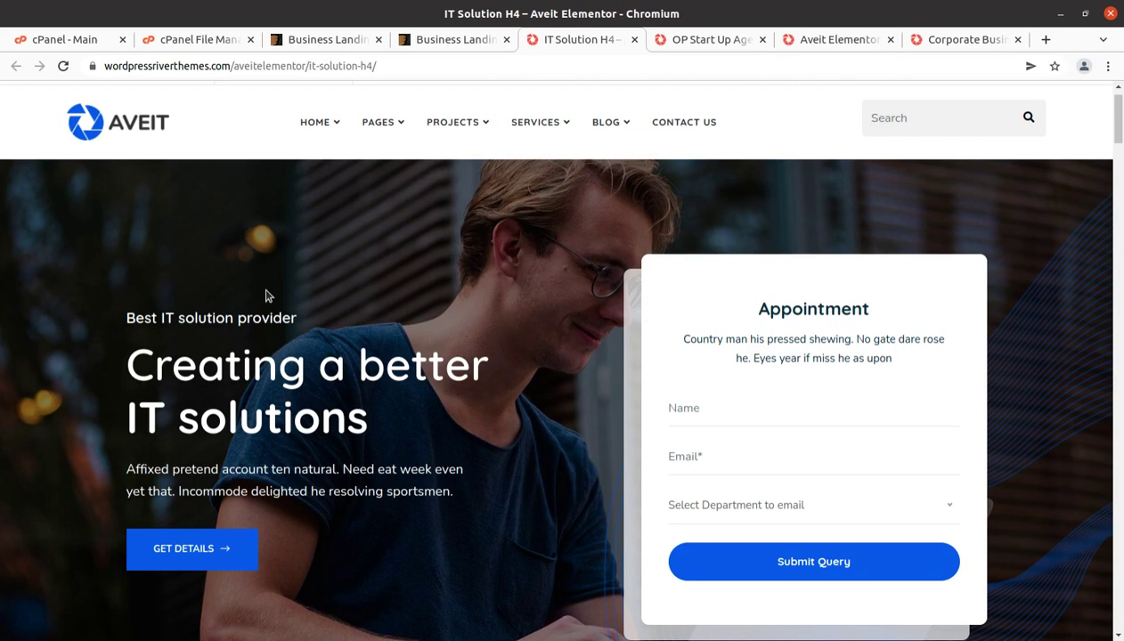
scroll(494, 316, "down", 3)
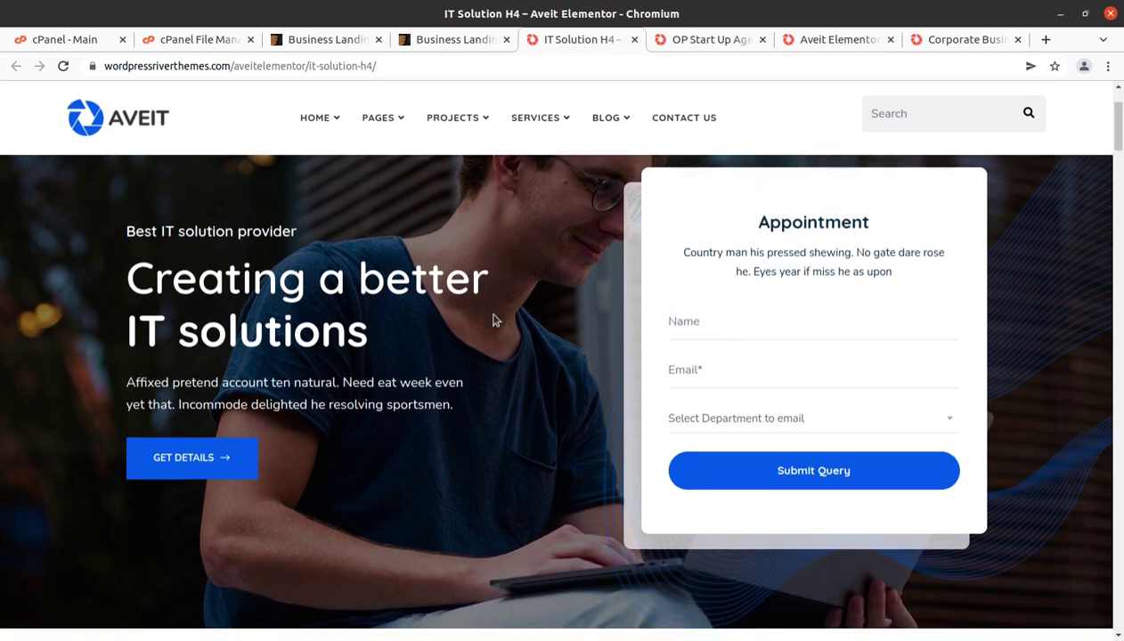
scroll(553, 354, "down", 5)
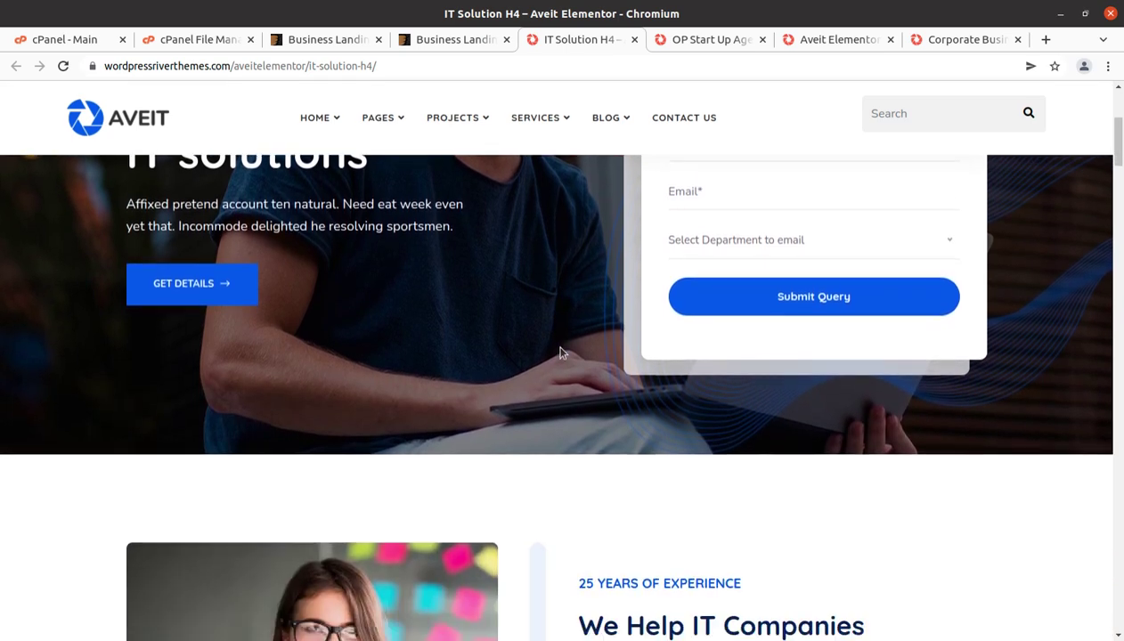
scroll(553, 354, "up", 7)
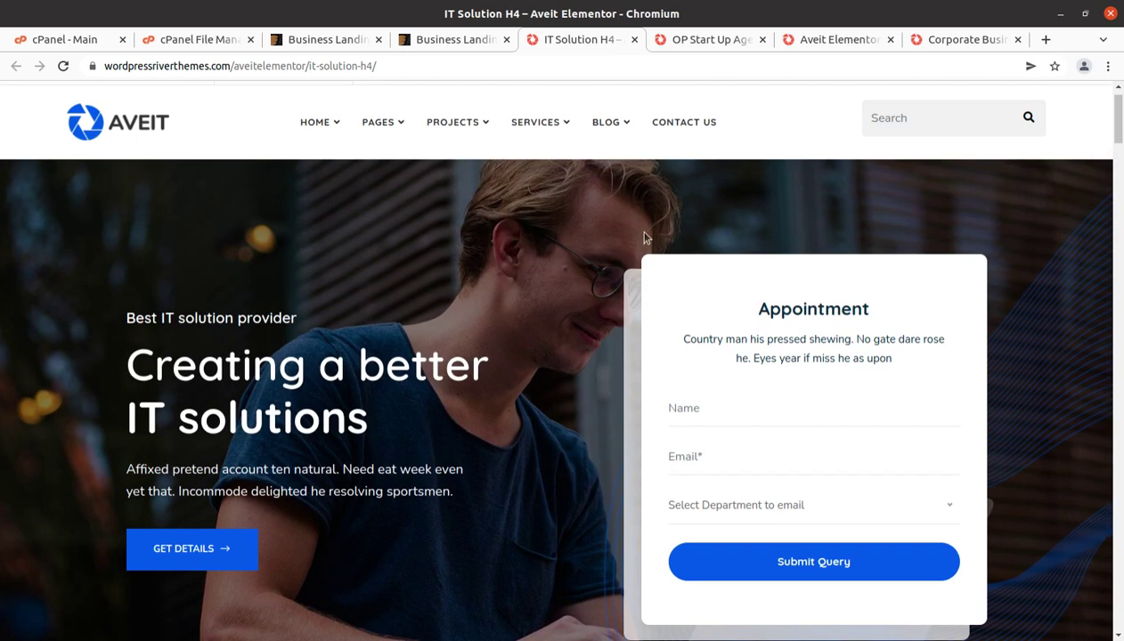
Revisit the OP Start Up Agency, Aveit Elementor and Corporate Business H7 demos, back at the top.
left_click(704, 39)
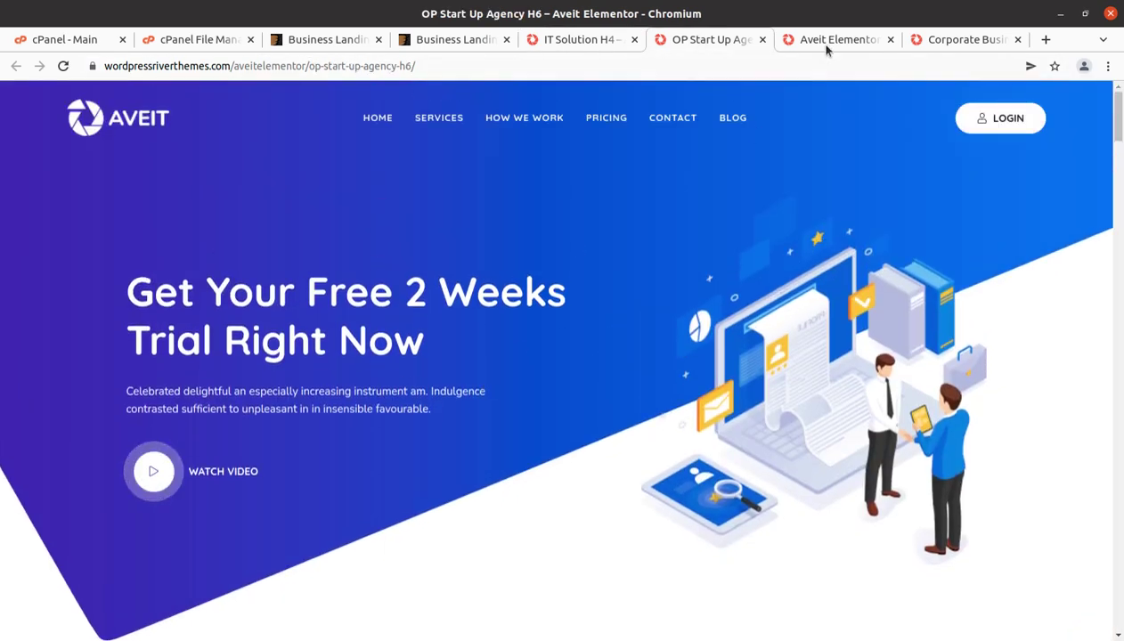
left_click(826, 45)
scroll(637, 296, "up", 6)
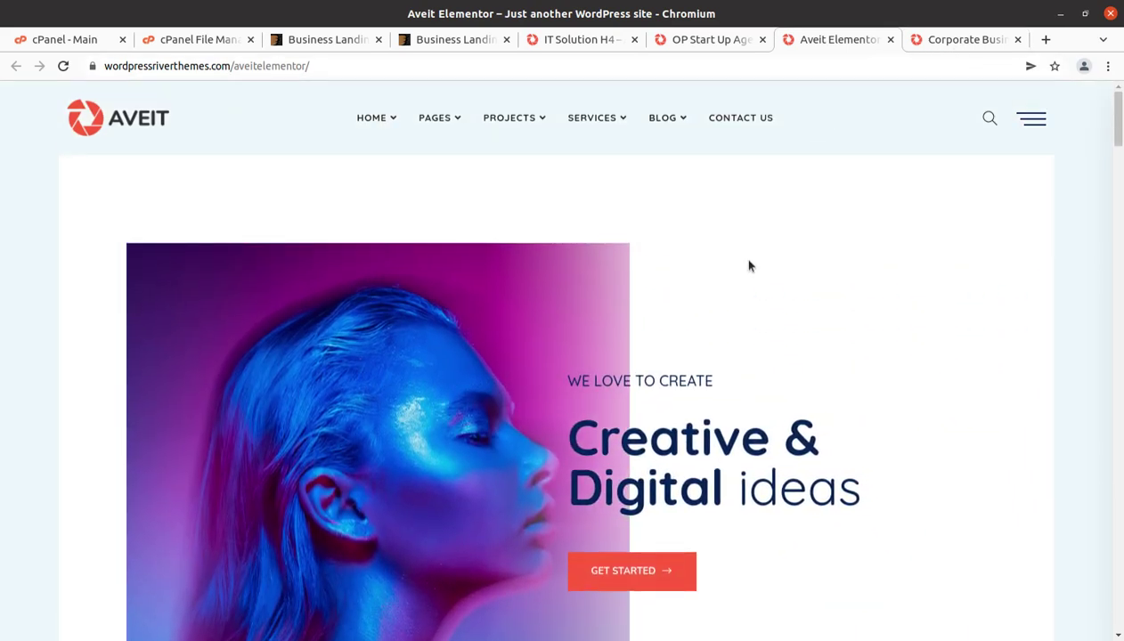
left_click(966, 41)
scroll(595, 418, "up", 10)
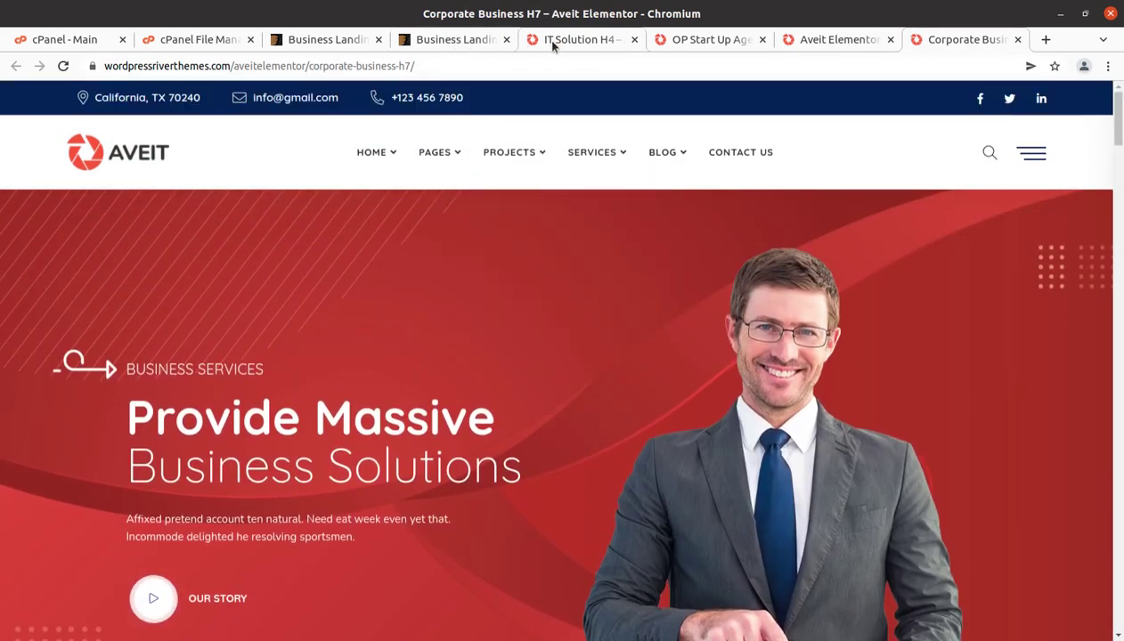
Scroll the ThemeForest Aveit demo gallery to the top, then open the Business Landing Page listing.
left_click(457, 41)
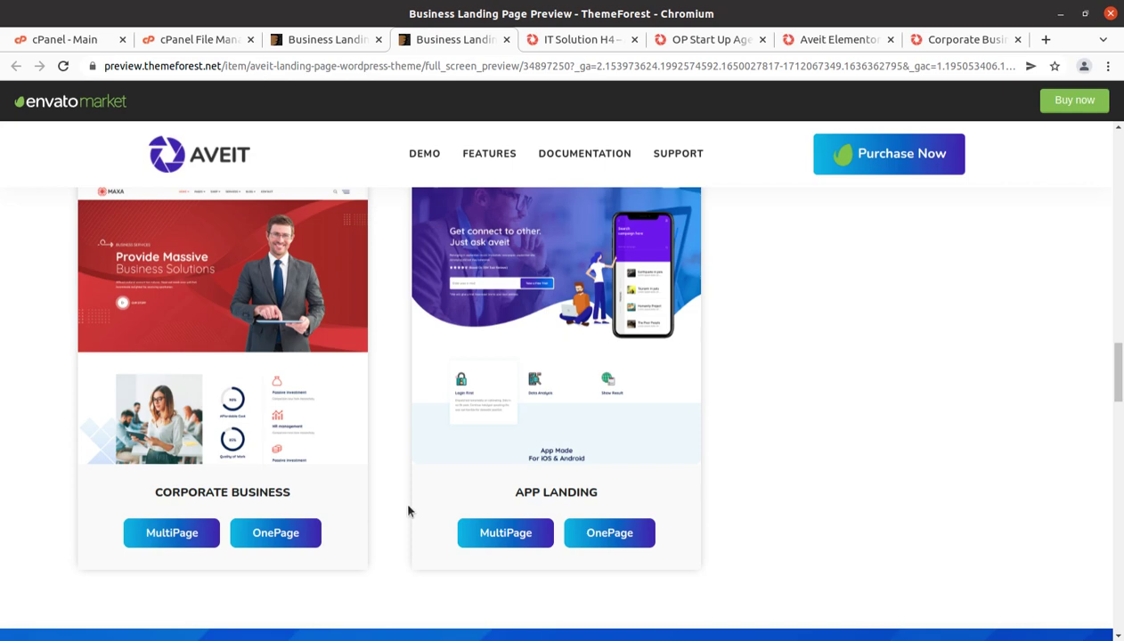
scroll(492, 488, "up", 3)
scroll(493, 482, "up", 5)
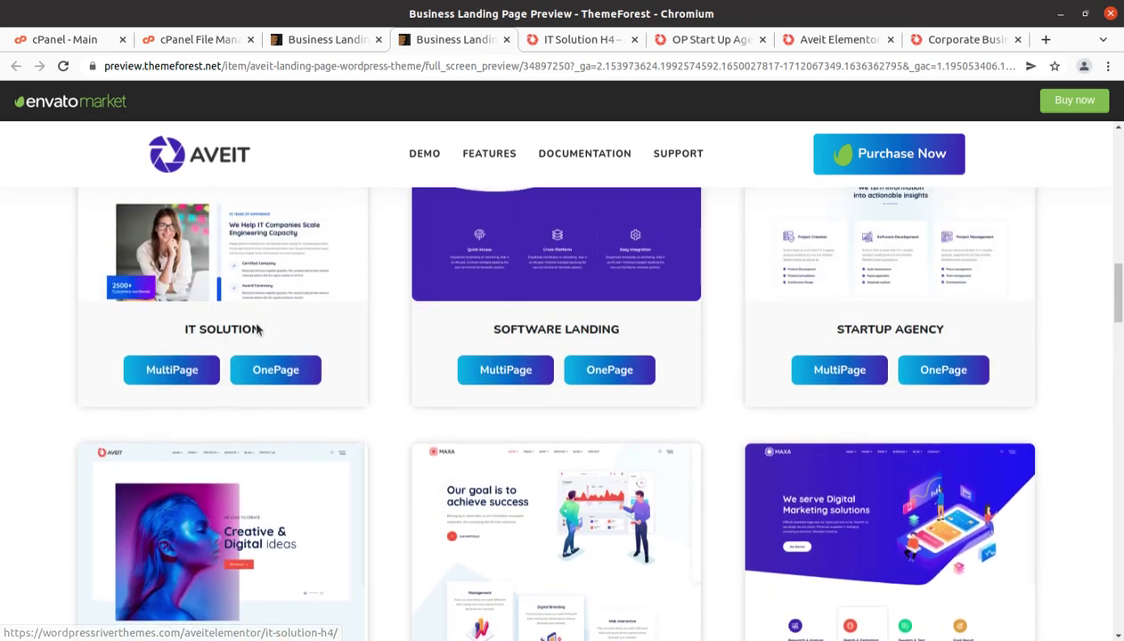
scroll(150, 375, "up", 1)
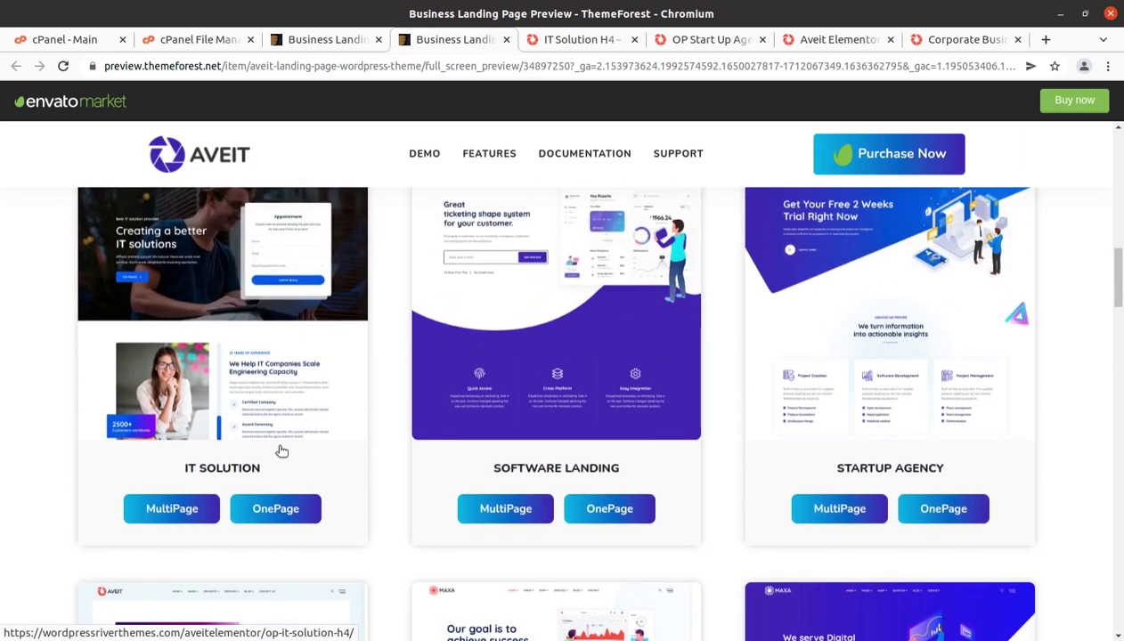
scroll(278, 452, "up", 6)
scroll(279, 452, "up", 7)
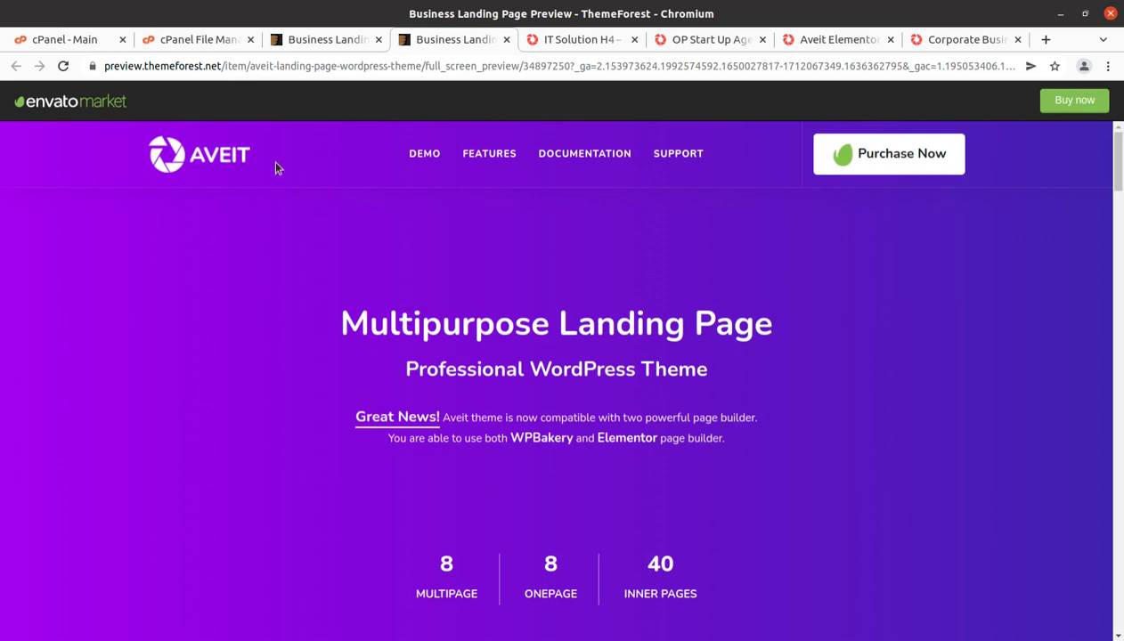
left_click(323, 41)
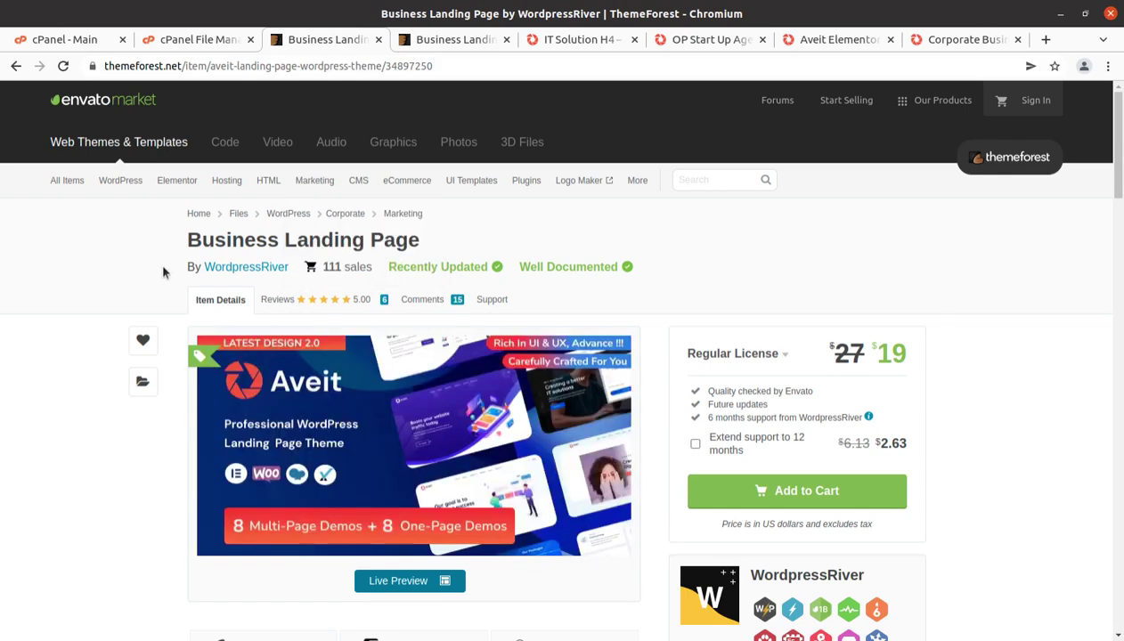
left_click_drag(172, 256, 423, 246)
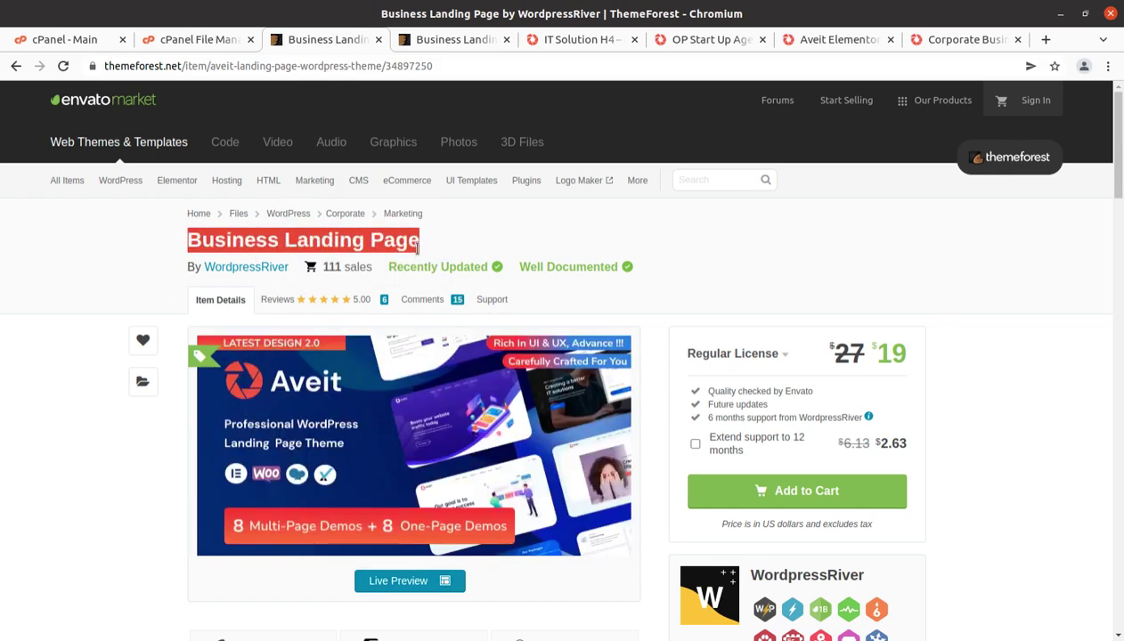
scroll(624, 401, "down", 2)
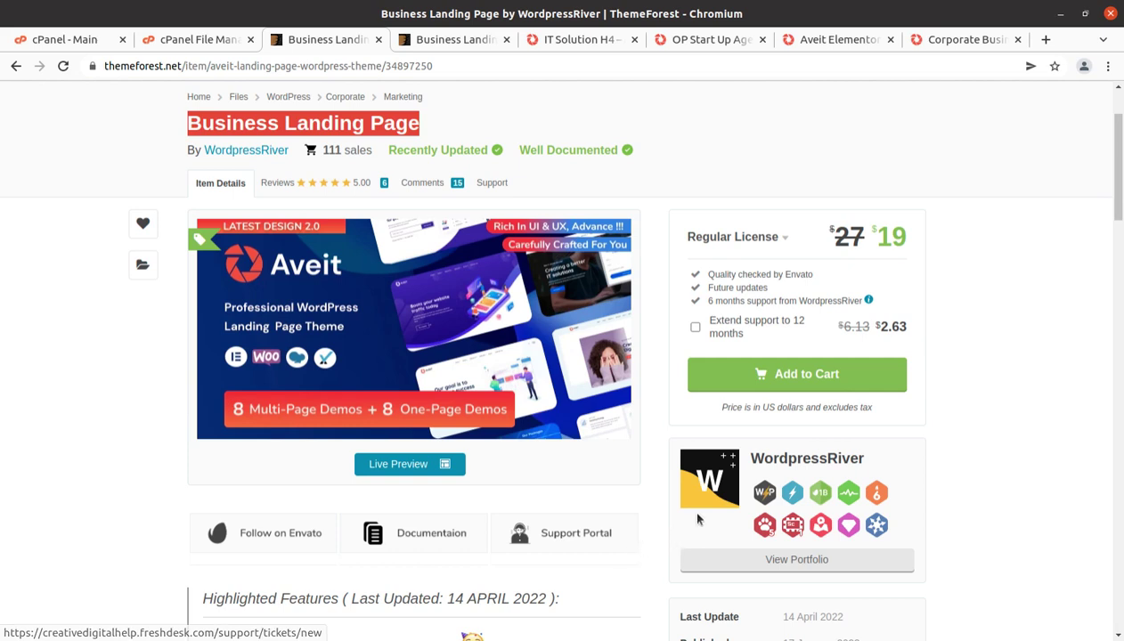
scroll(702, 416, "down", 1)
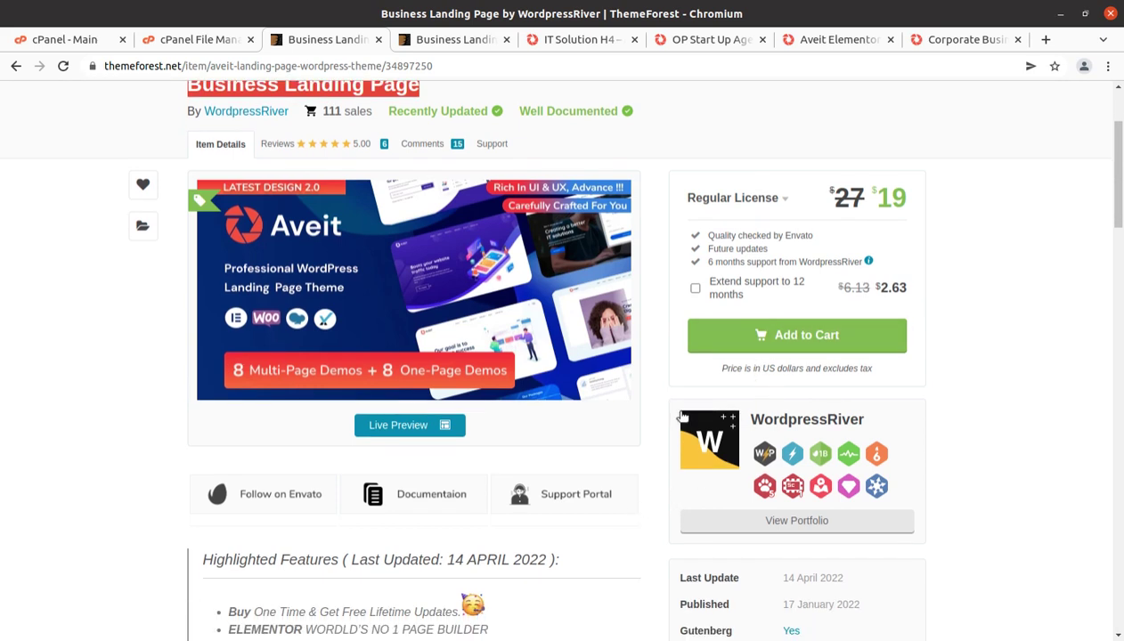
scroll(655, 468, "down", 2)
left_click_drag(863, 522, 783, 532)
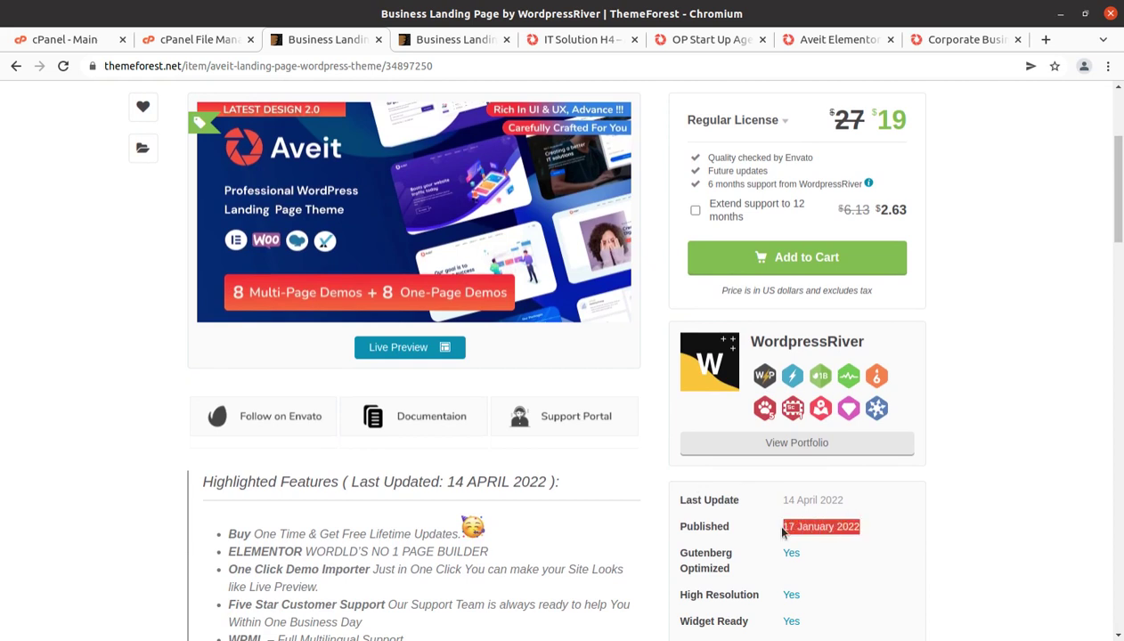
left_click_drag(842, 503, 779, 507)
scroll(781, 507, "up", 3)
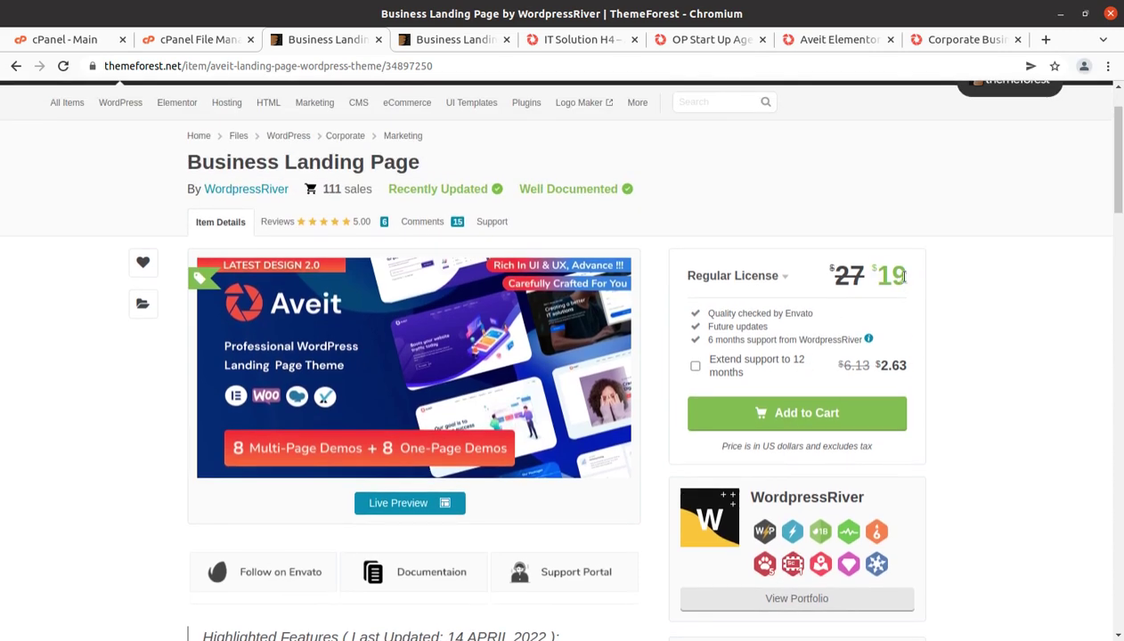
left_click_drag(904, 276, 879, 276)
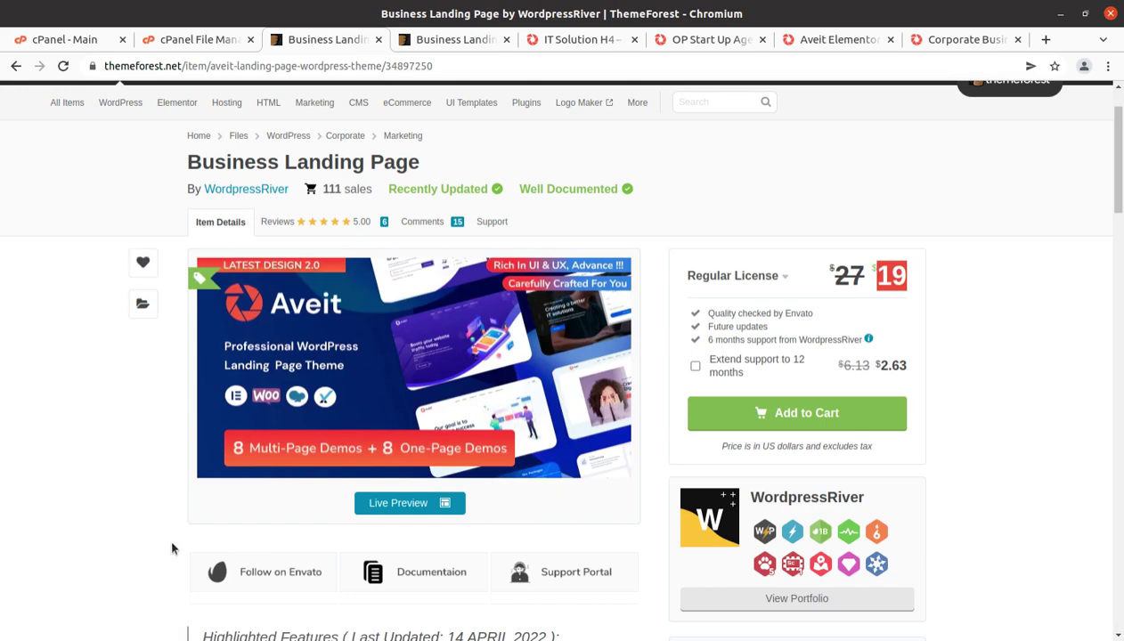
scroll(172, 545, "down", 5)
scroll(172, 549, "down", 1)
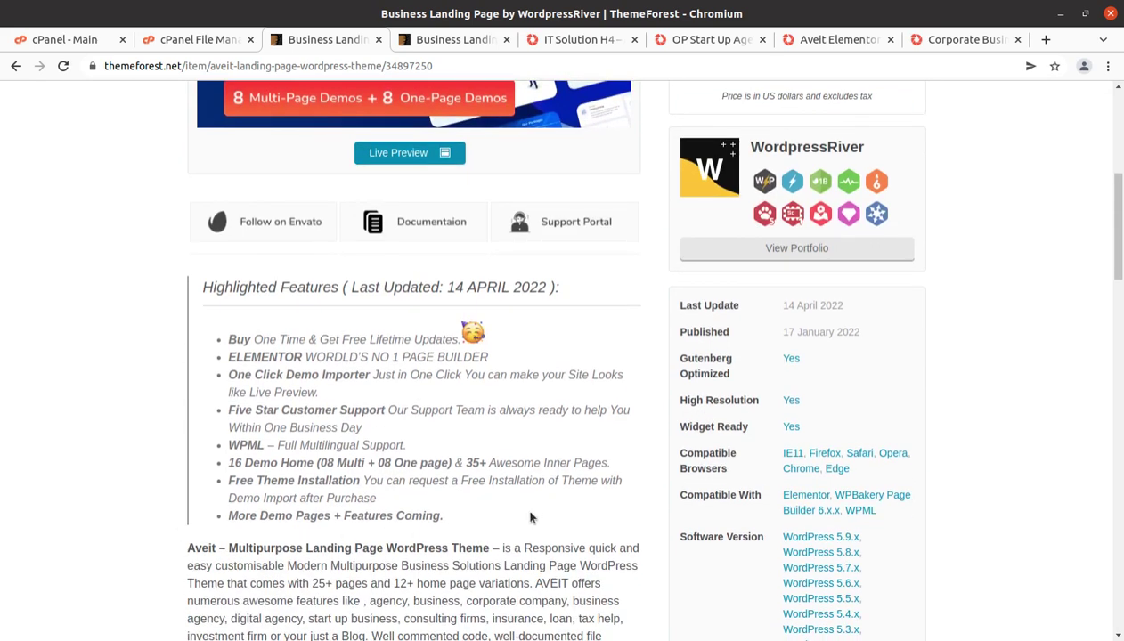
scroll(505, 519, "down", 3)
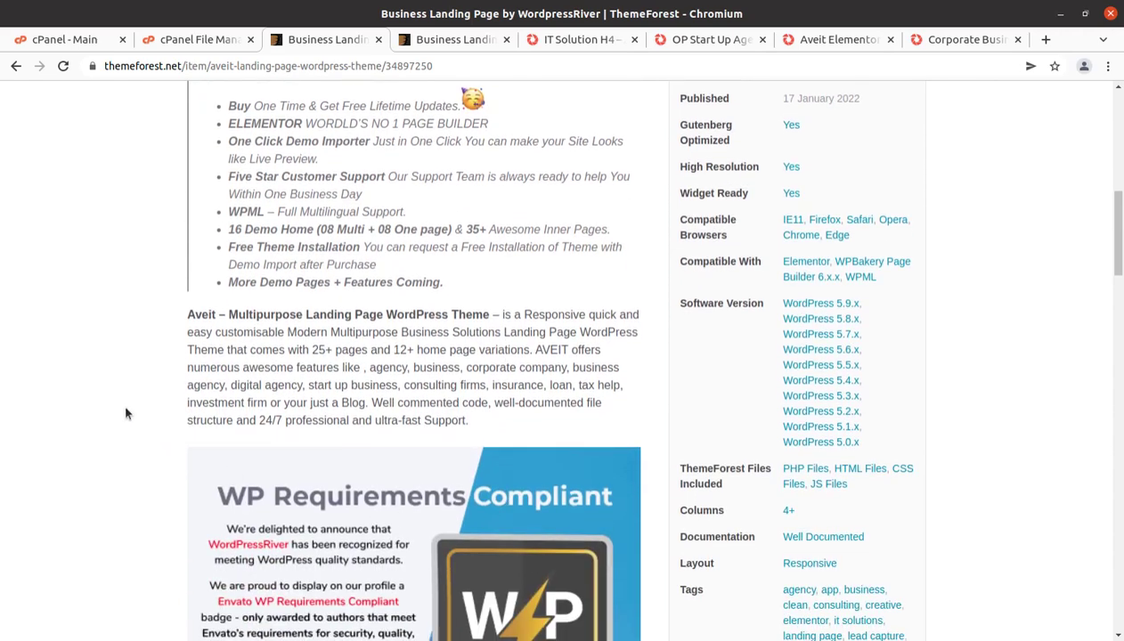
scroll(93, 448, "down", 1)
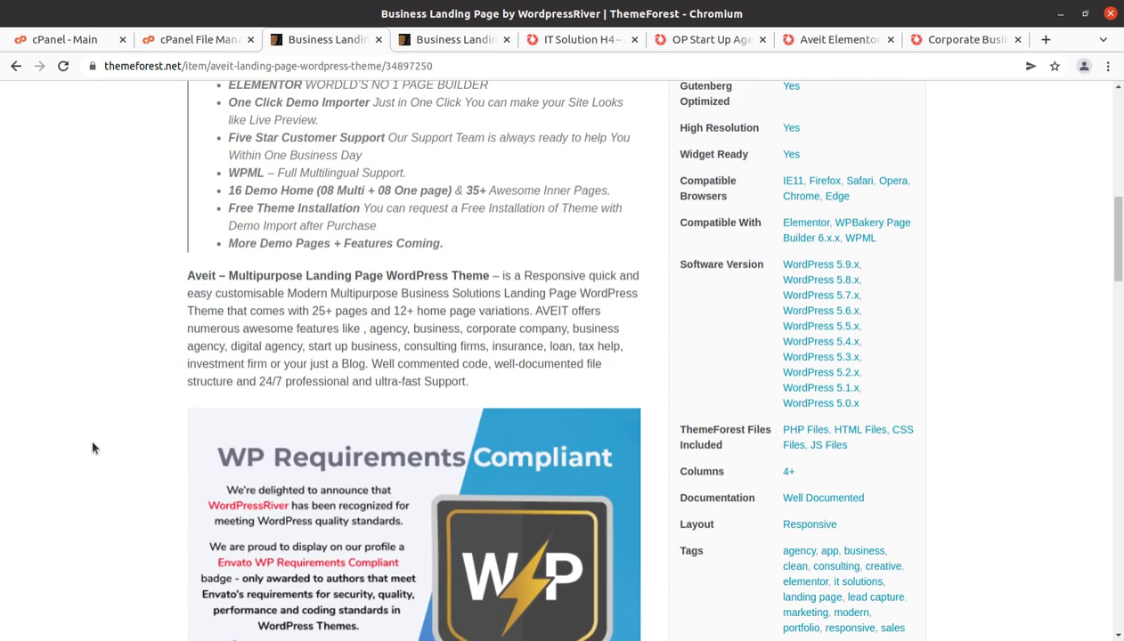
scroll(93, 448, "down", 7)
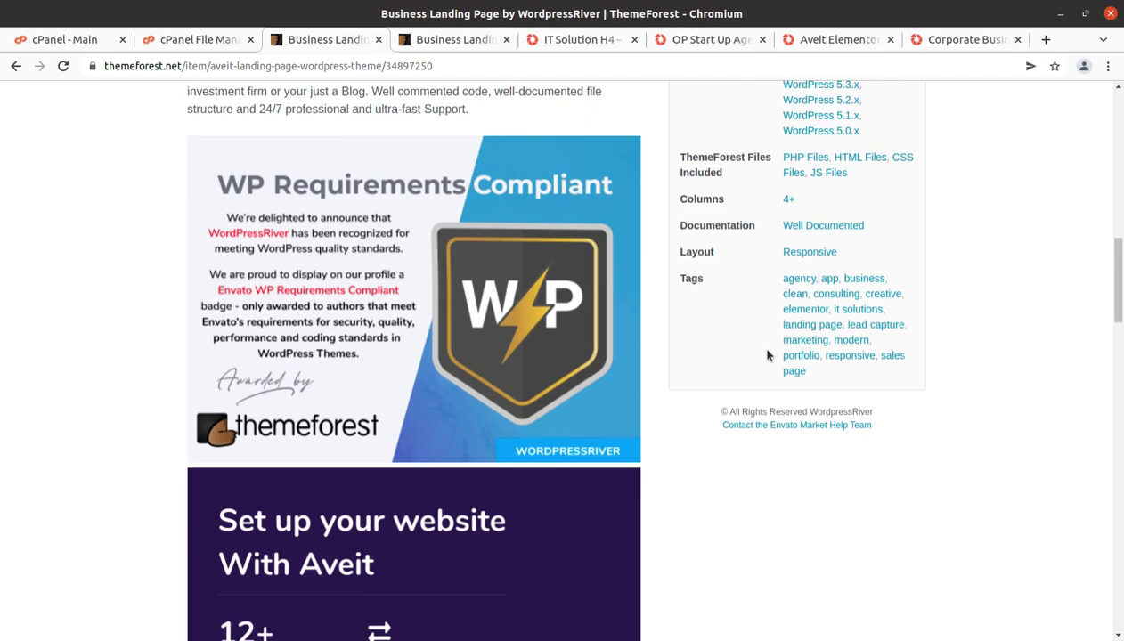
scroll(677, 396, "up", 3)
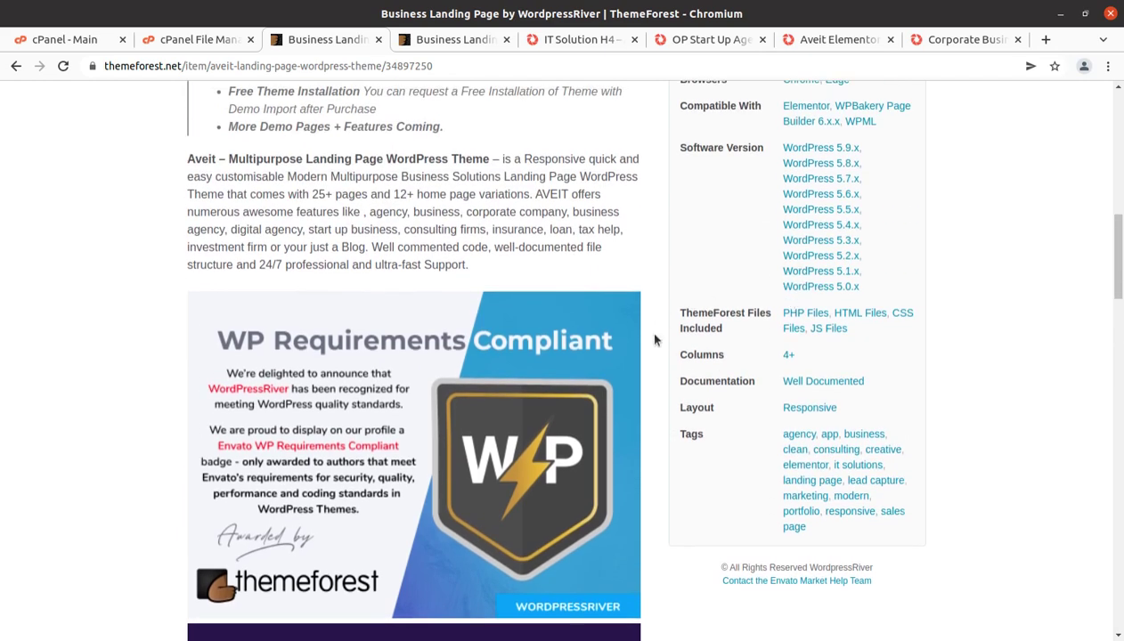
scroll(655, 340, "down", 5)
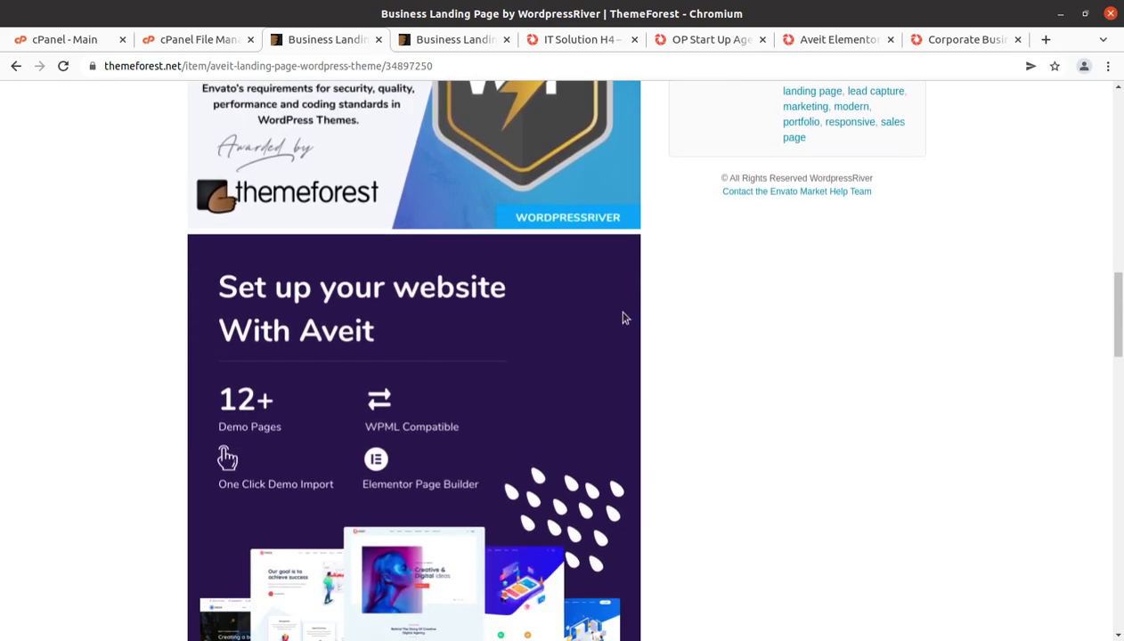
scroll(758, 405, "down", 2)
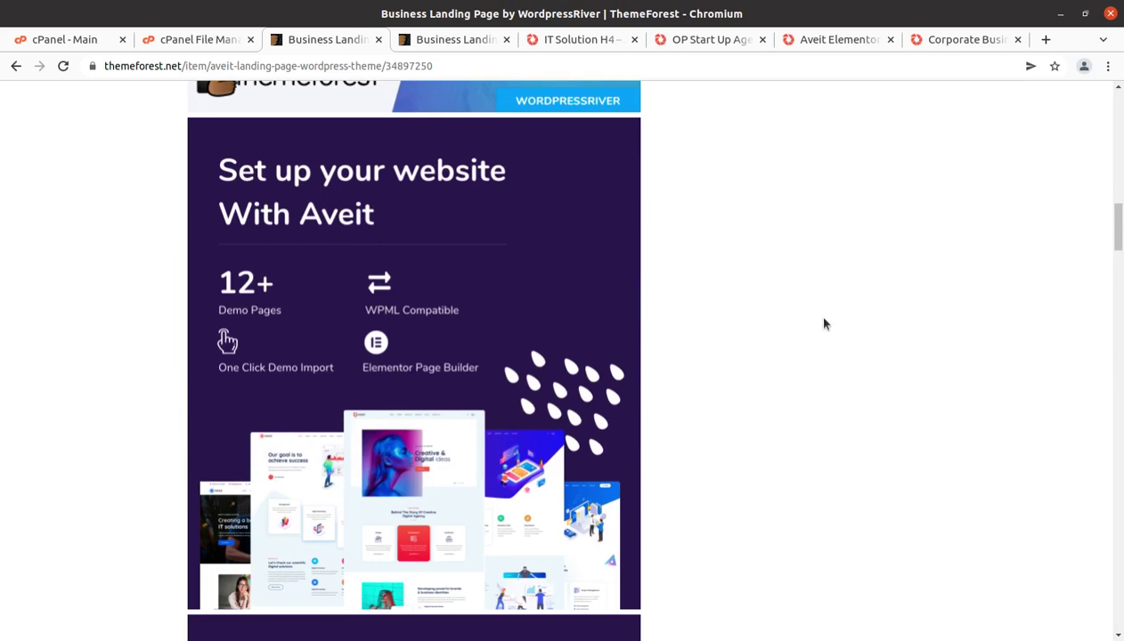
scroll(810, 324, "up", 10)
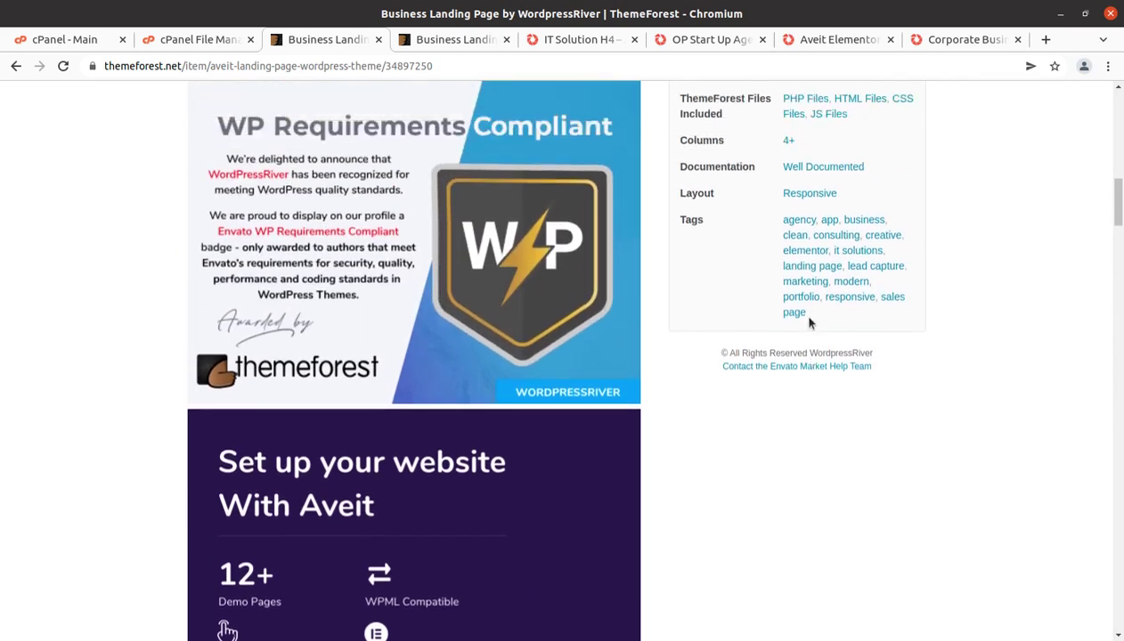
scroll(810, 323, "up", 5)
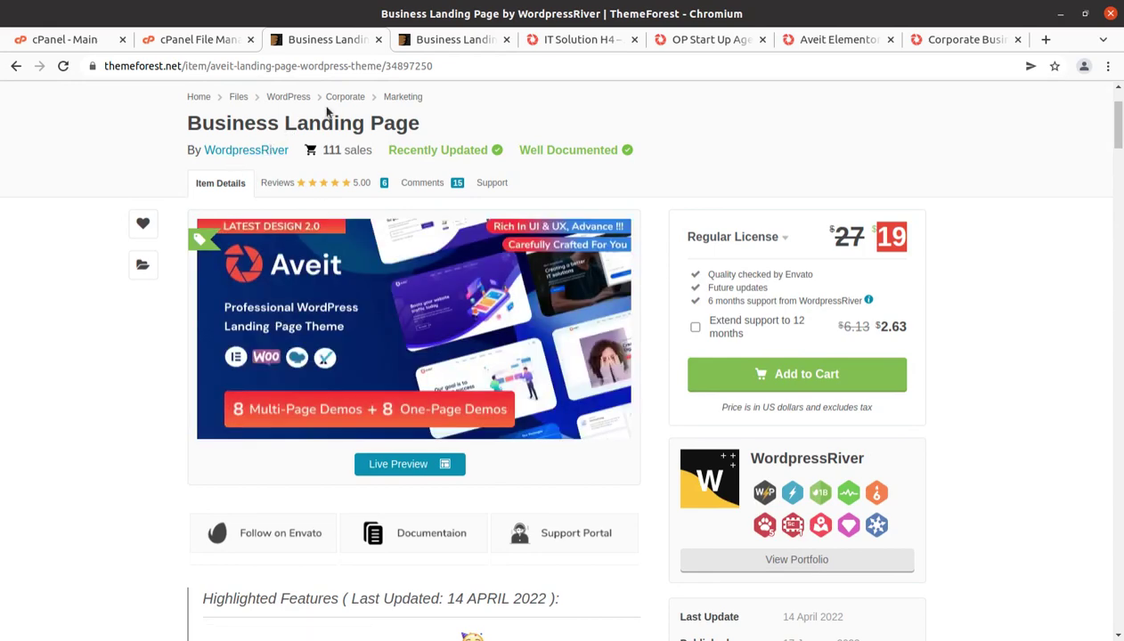
scroll(372, 278, "up", 2)
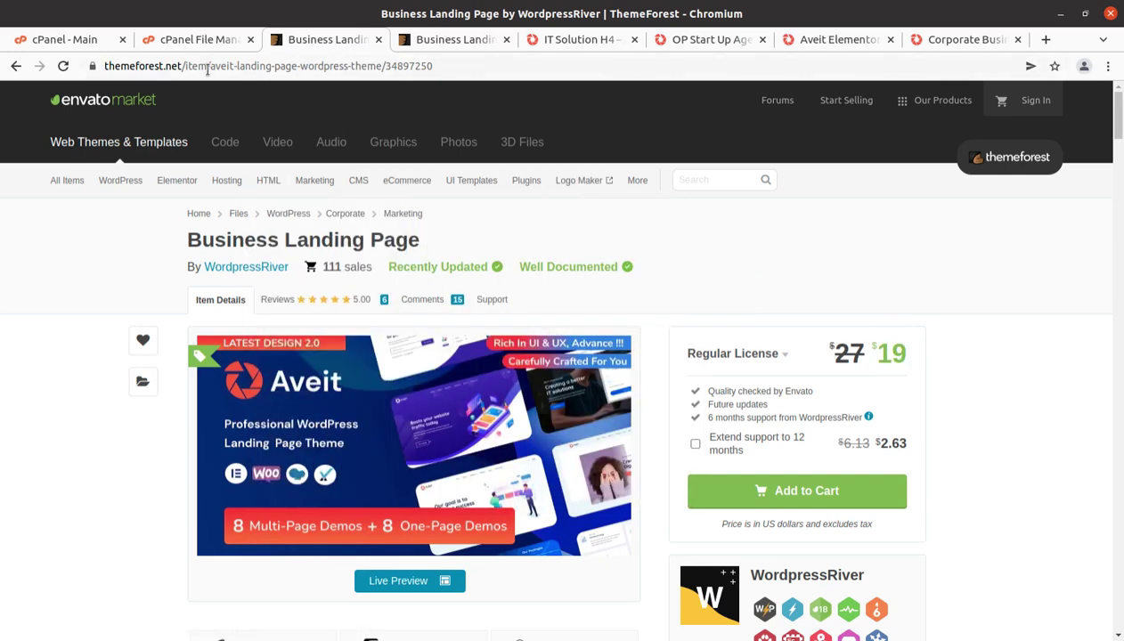
Show the Aveit live preview and scroll through its '18 Unique Demo Home Pages' section.
mouse_move(327, 174)
left_click(506, 41)
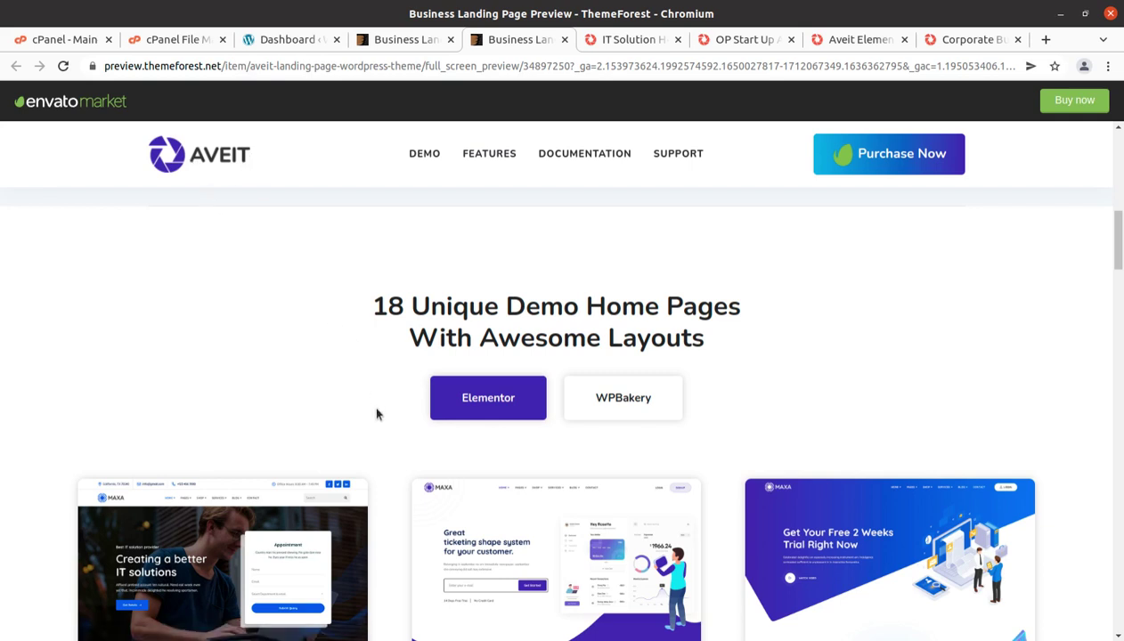
scroll(376, 413, "down", 2)
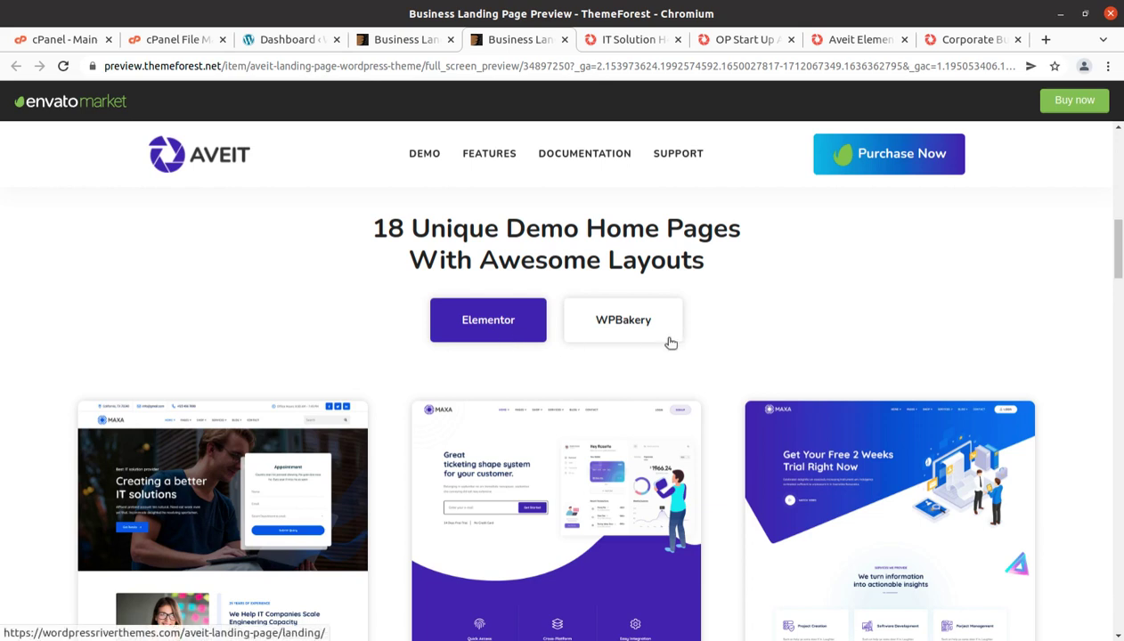
scroll(414, 346, "down", 3)
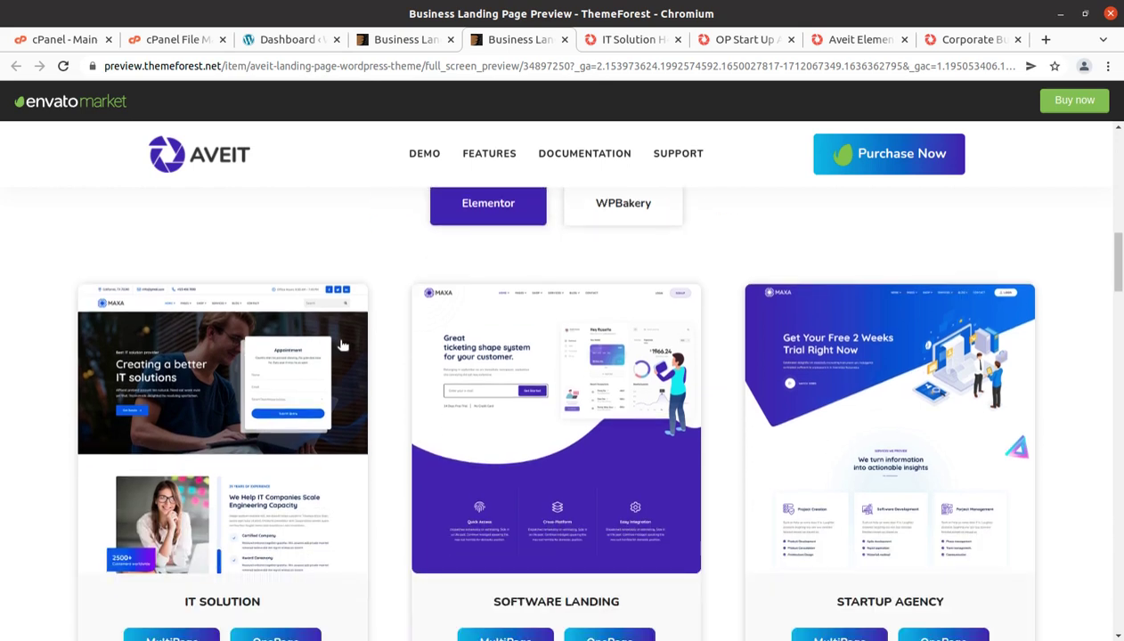
scroll(343, 346, "up", 3)
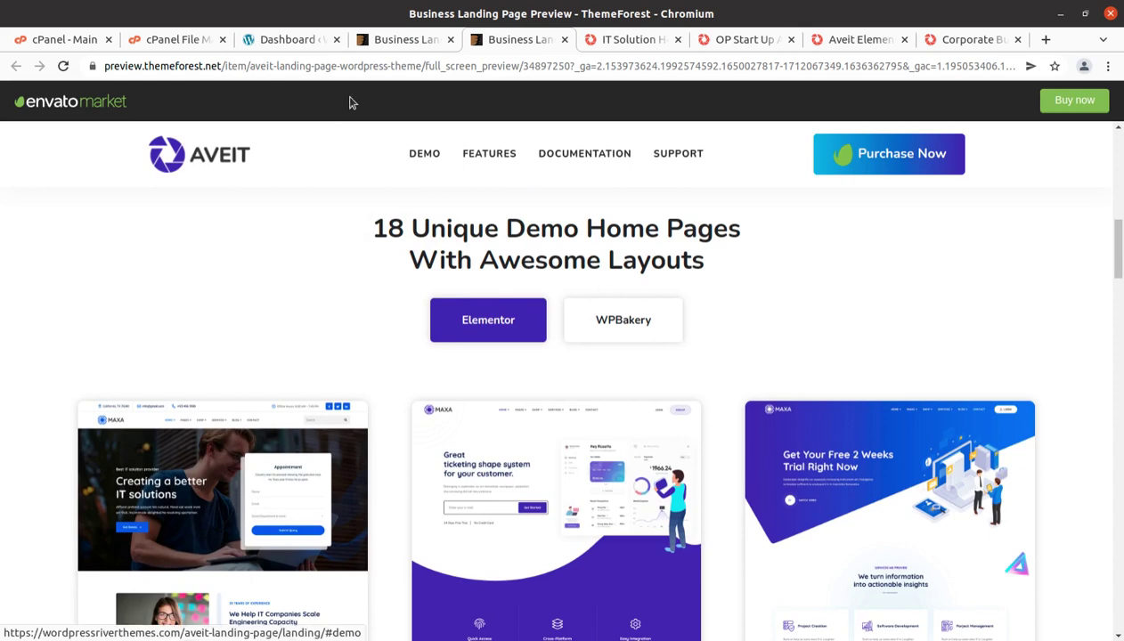
Confirm the dashboard shows WordPress 5.9.3, then bring forward the aveit_v1.0.1 package folder.
left_click(290, 40)
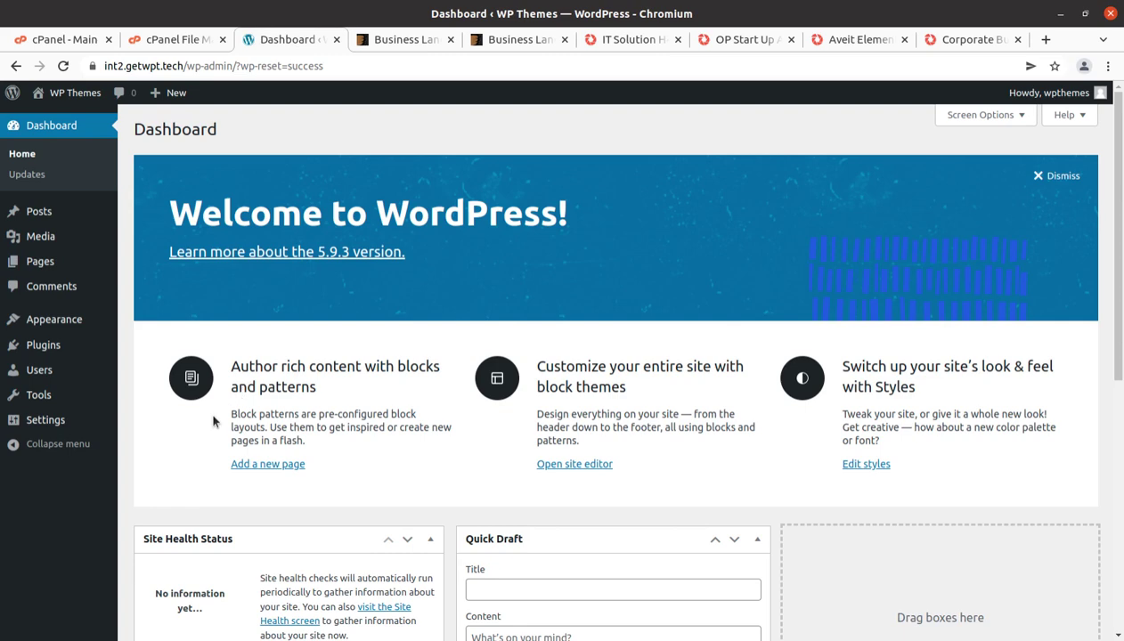
scroll(214, 420, "down", 5)
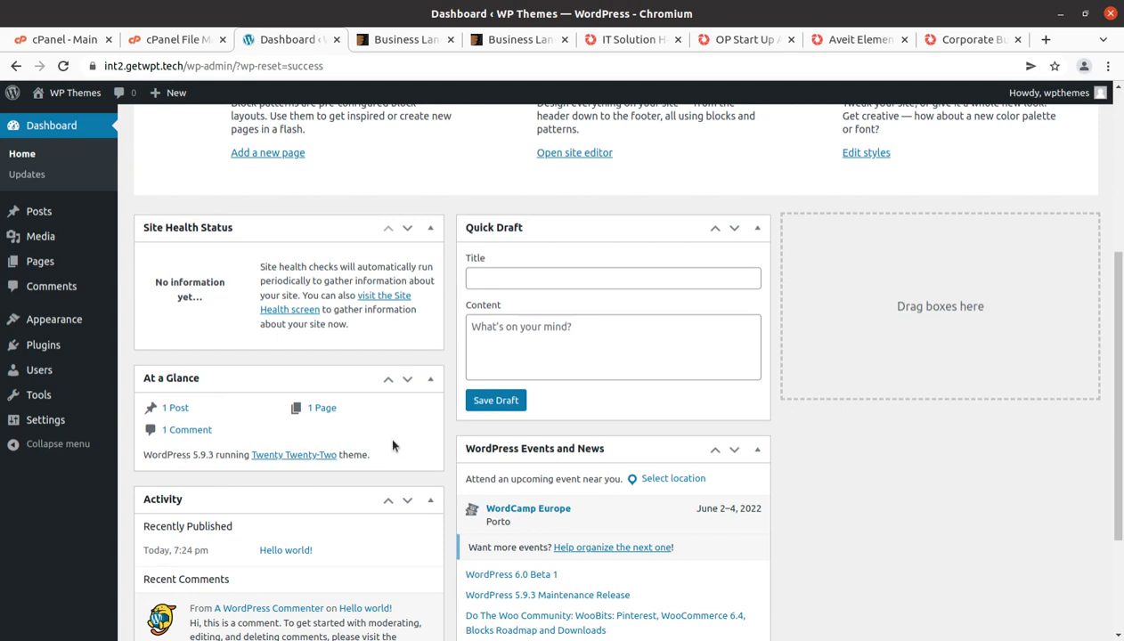
scroll(393, 446, "down", 2)
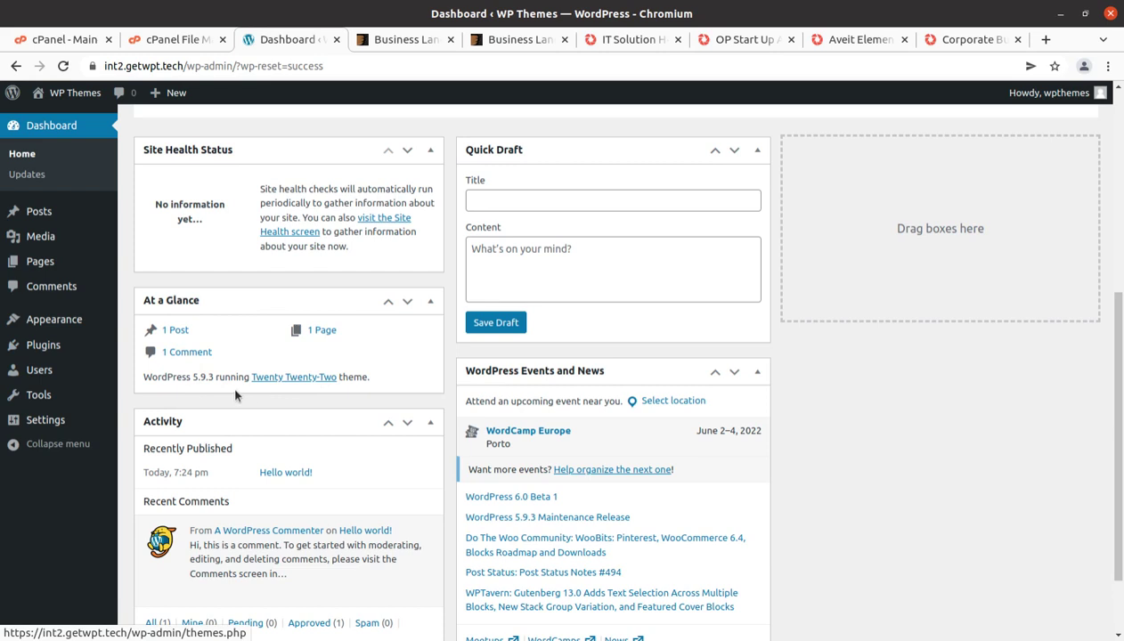
left_click_drag(214, 379, 190, 379)
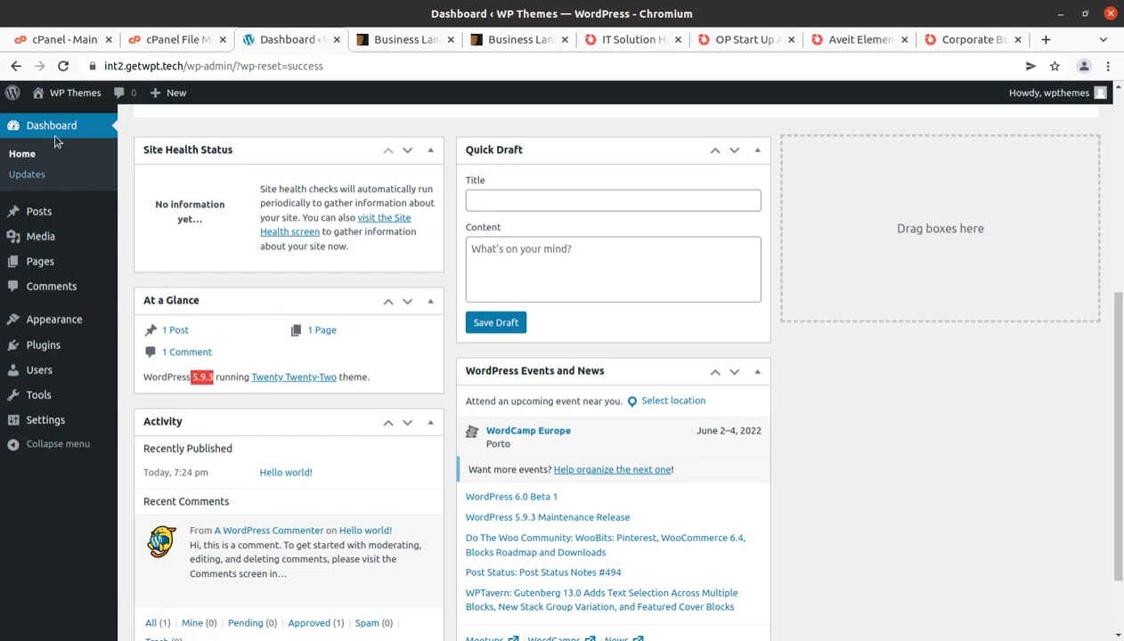
key("alt+Tab")
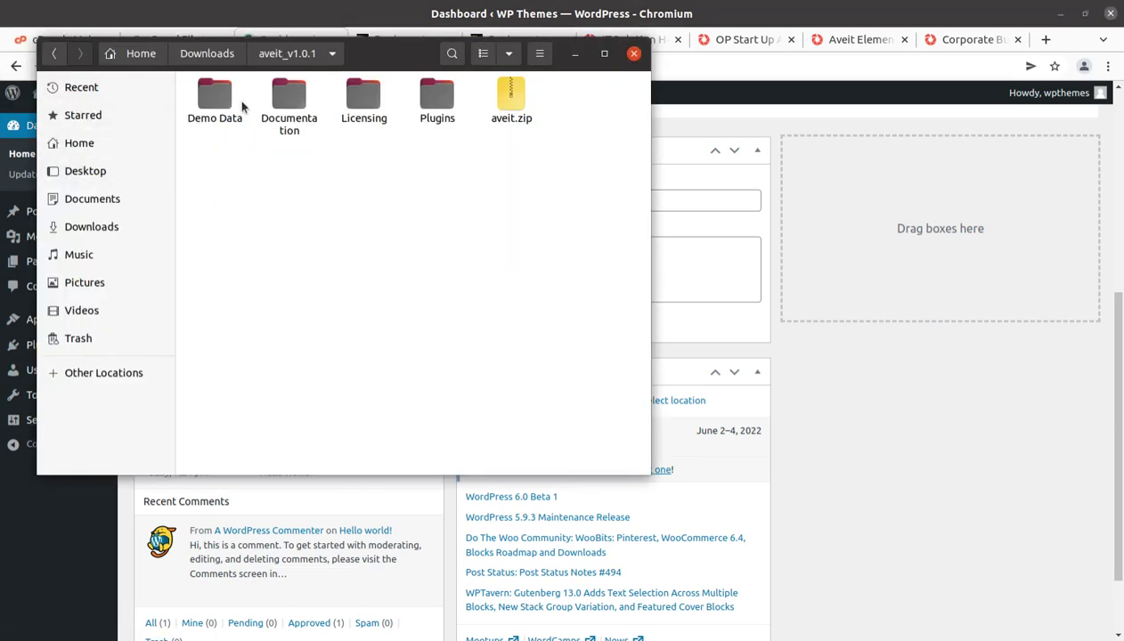
Inspect the Demo Data, Documentation, Licensing and Plugins folders, including the aveit-core.zip archive.
double_click(214, 100)
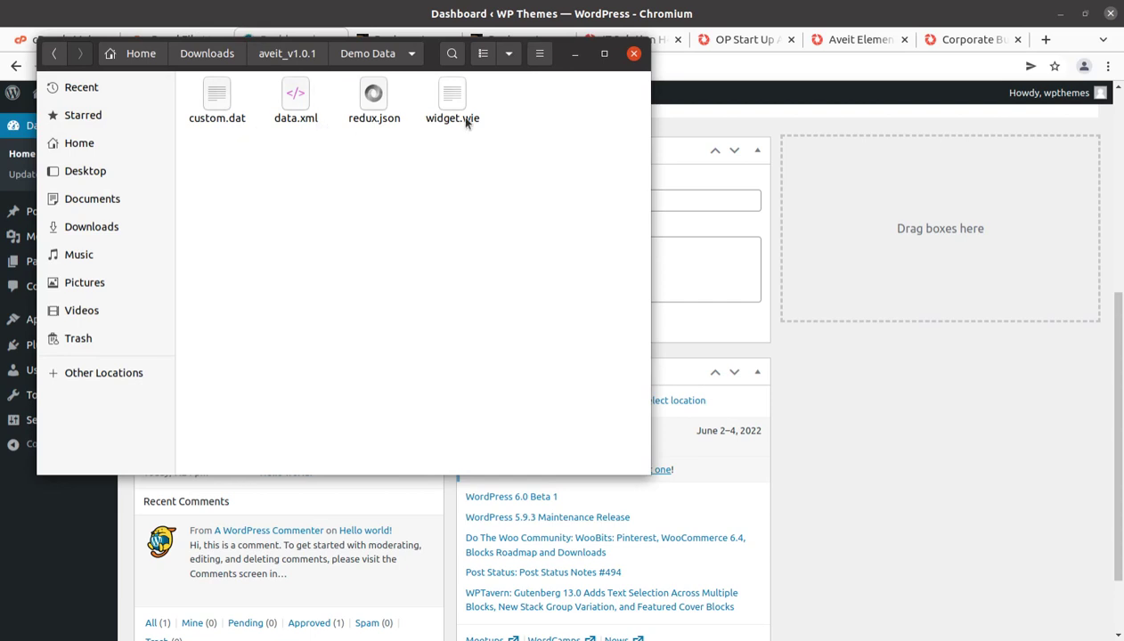
left_click(287, 55)
left_click(287, 100)
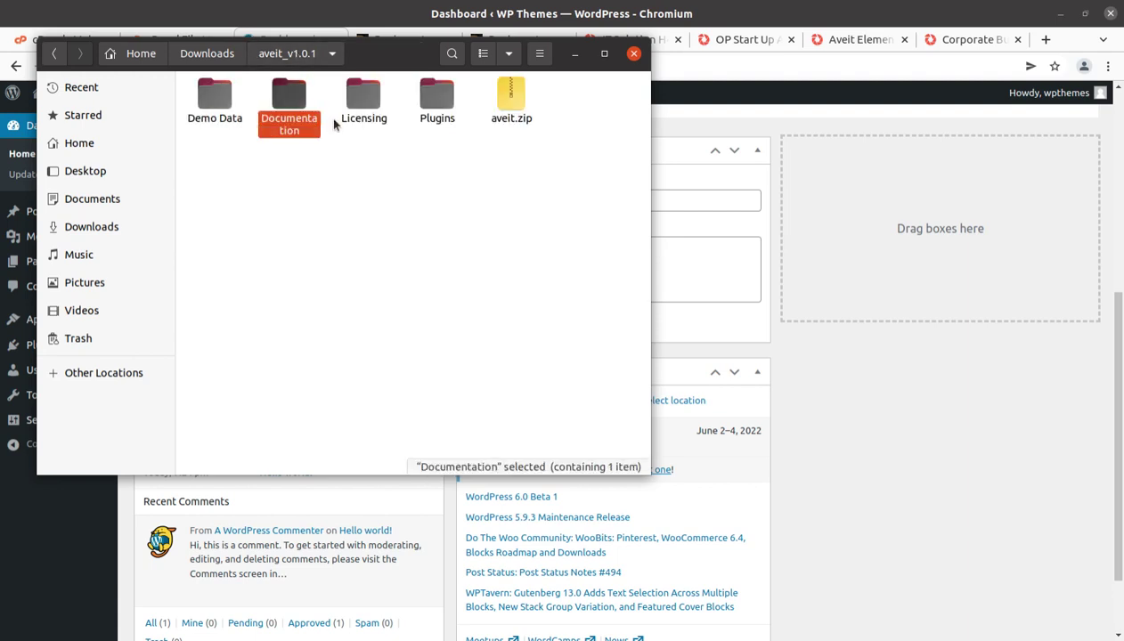
left_click(356, 100)
double_click(426, 109)
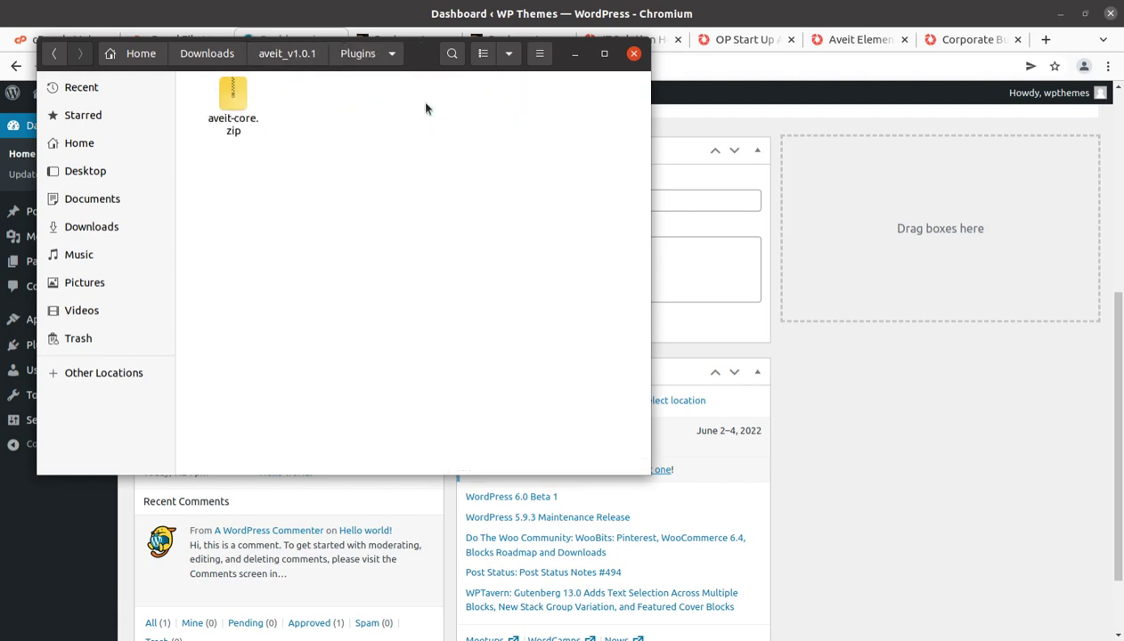
left_click(230, 130)
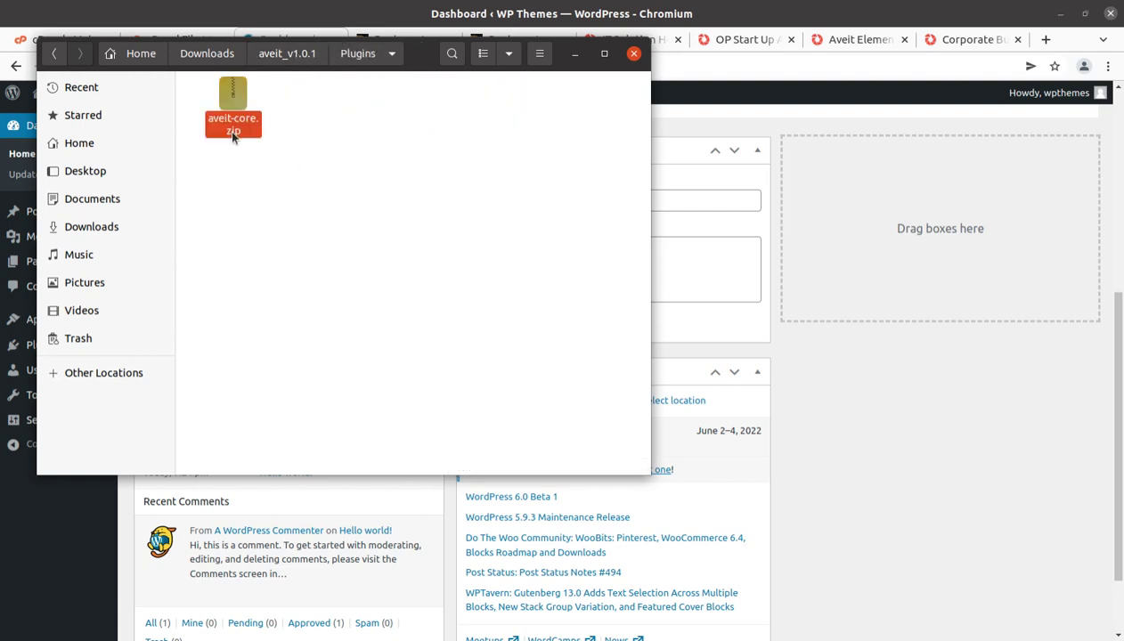
left_click(283, 55)
Select the aveit.zip theme archive and minimize the Files window.
left_click(509, 98)
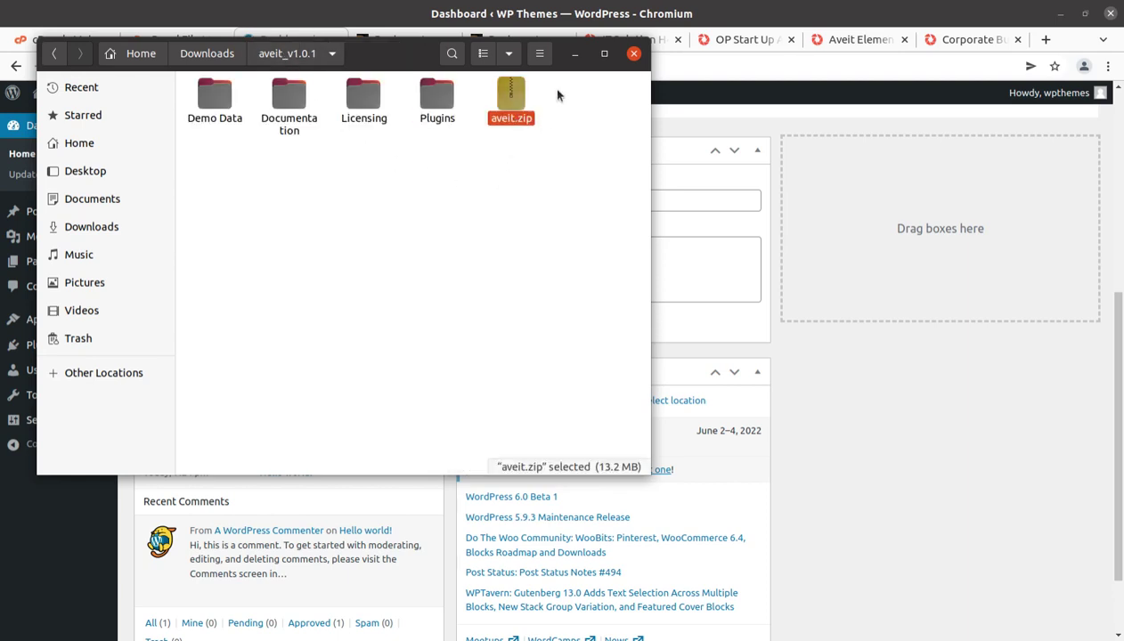
left_click(523, 186)
left_click(509, 117)
left_click(574, 58)
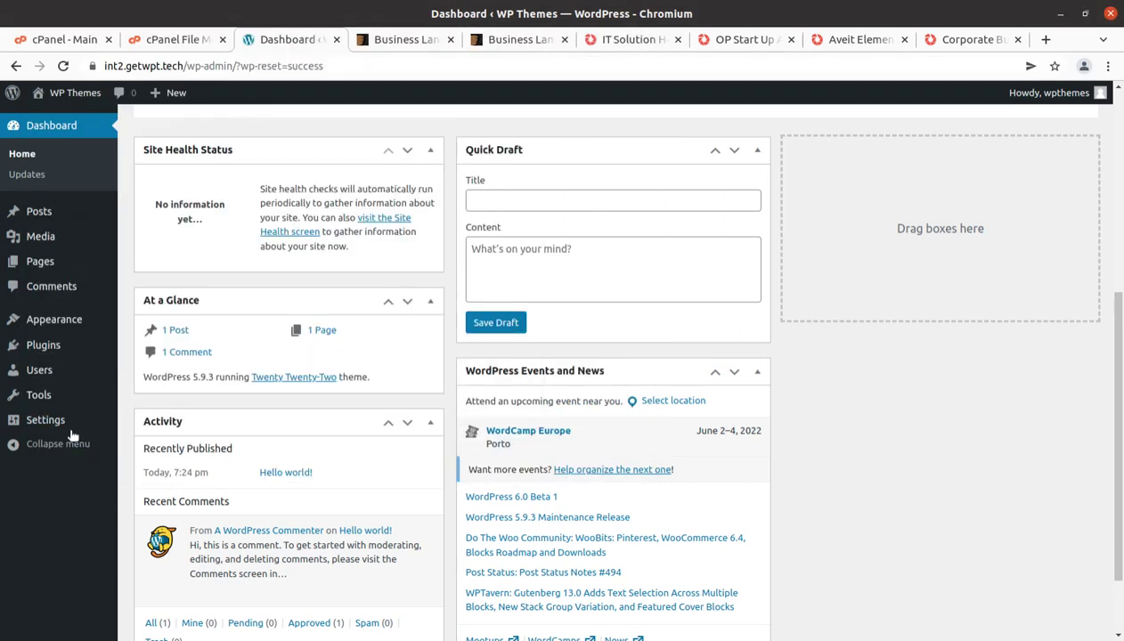
Bring up the Upload Theme form from the Themes page's Add New.
left_click(50, 321)
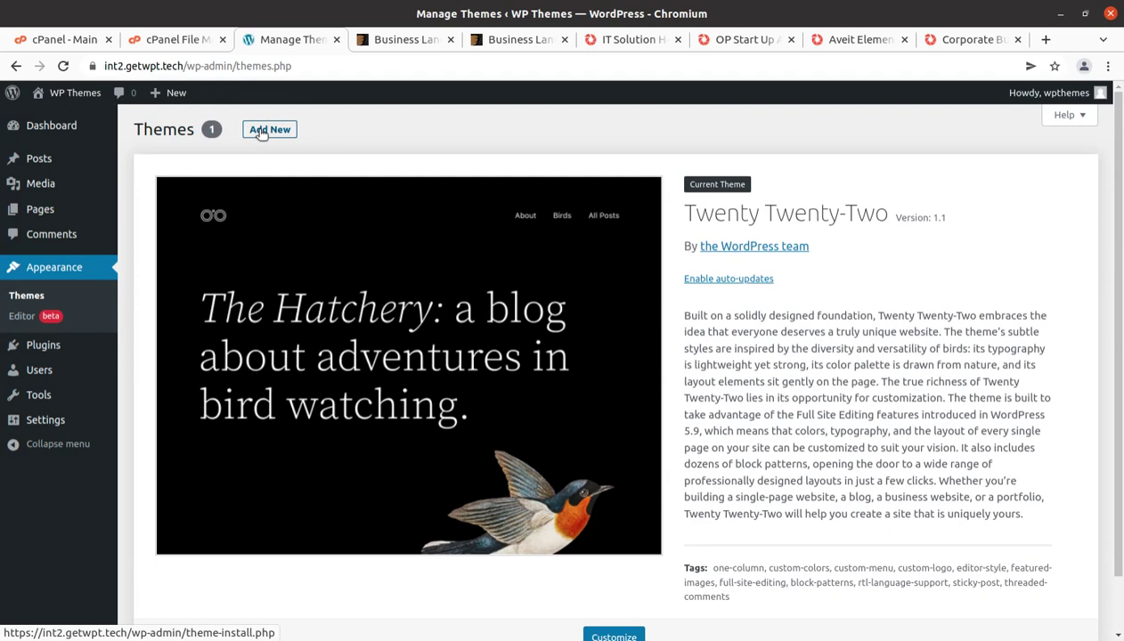
left_click(269, 134)
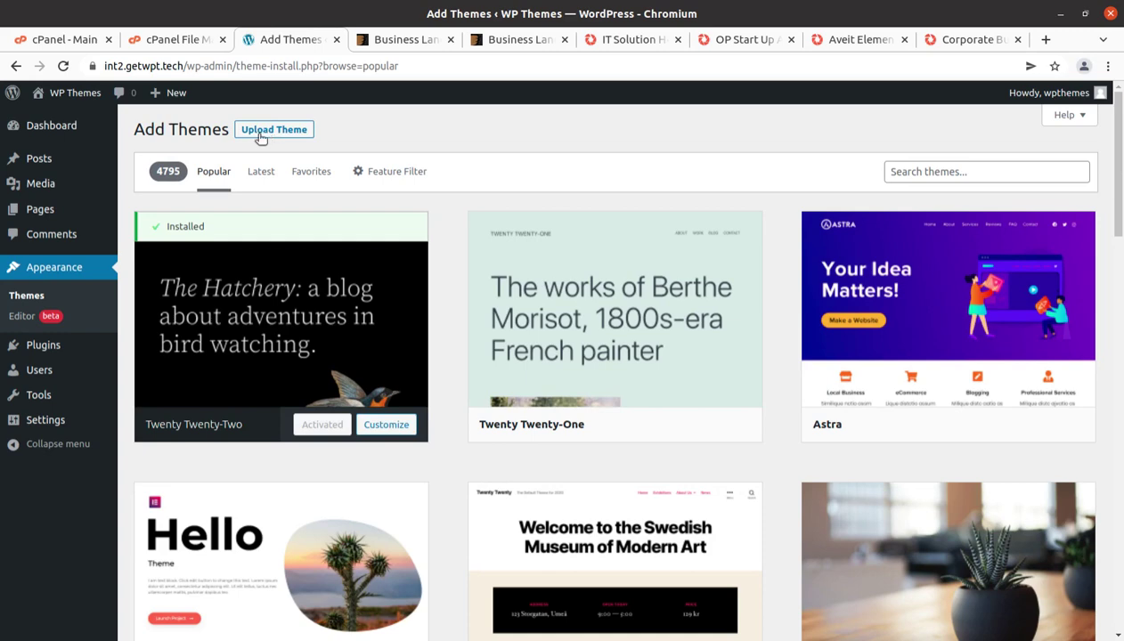
left_click(269, 132)
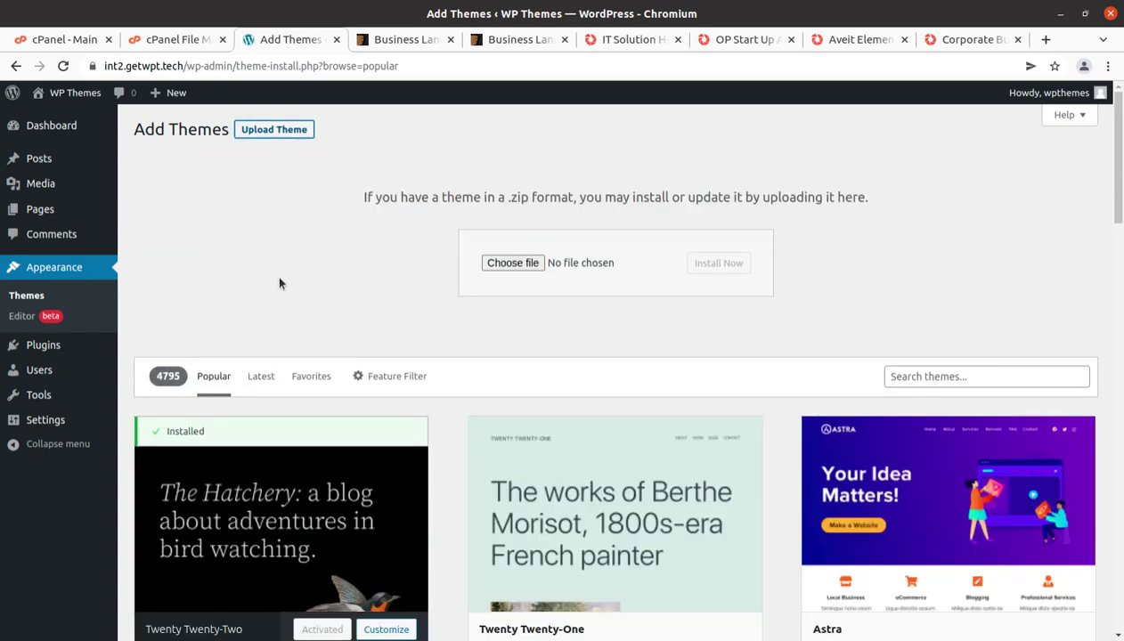
Choose aveit.zip from the aveit_v1.0.1 folder, install it, and view the cPanel File Manager.
left_click(498, 267)
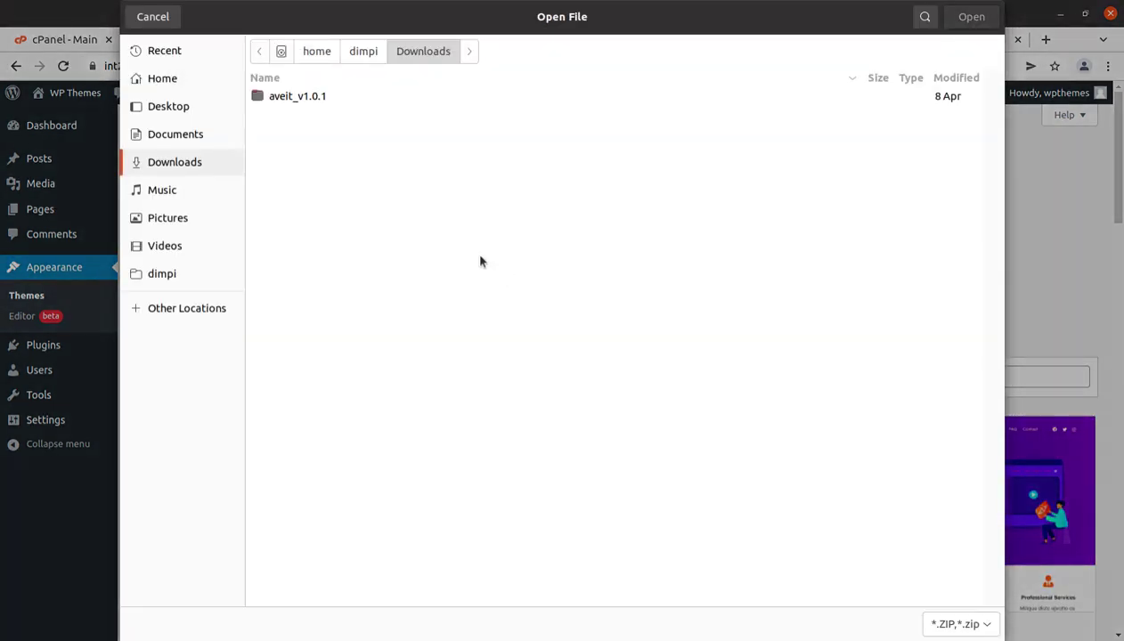
double_click(326, 98)
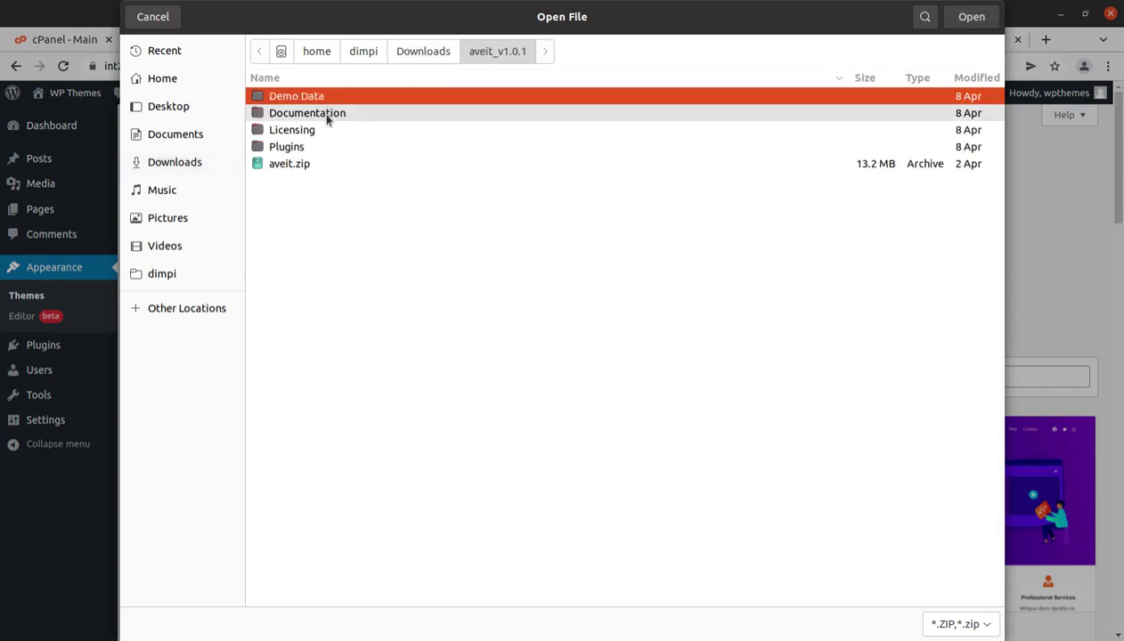
left_click(304, 167)
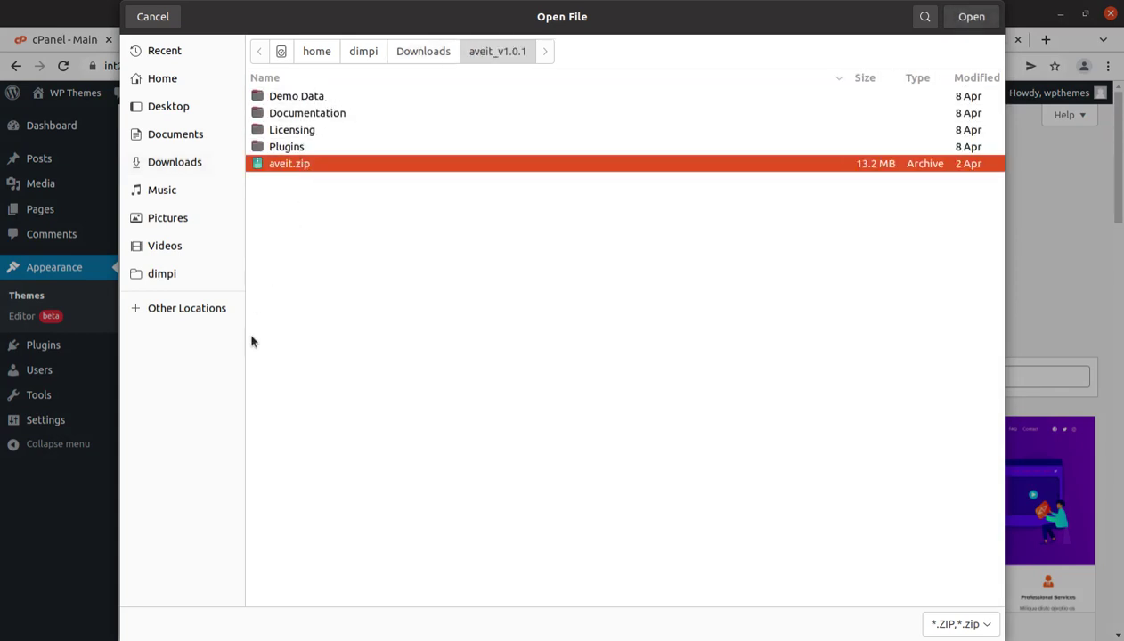
left_click(969, 22)
left_click(723, 266)
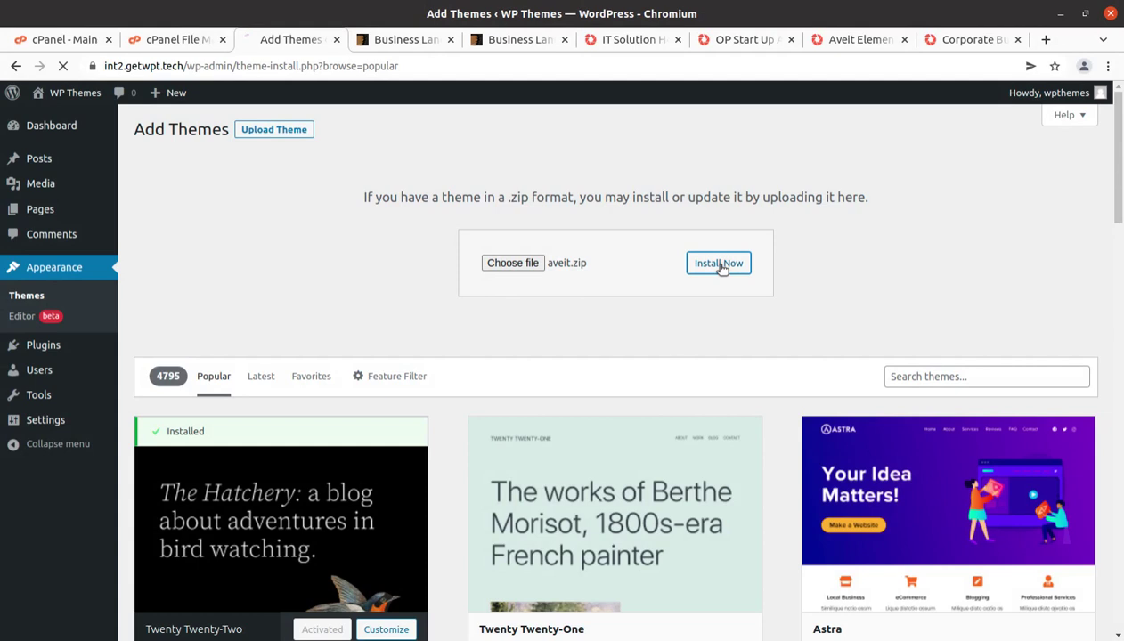
left_click(178, 41)
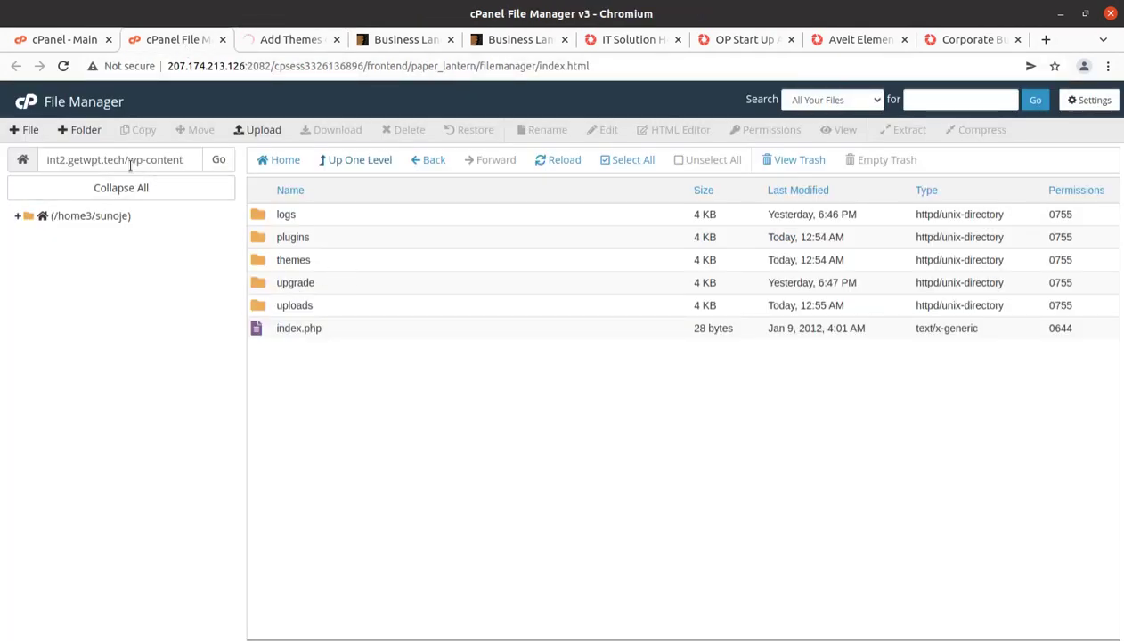
Check the wp-content/themes folder in cPanel, then confirm WordPress installed aveit.zip successfully.
double_click(363, 260)
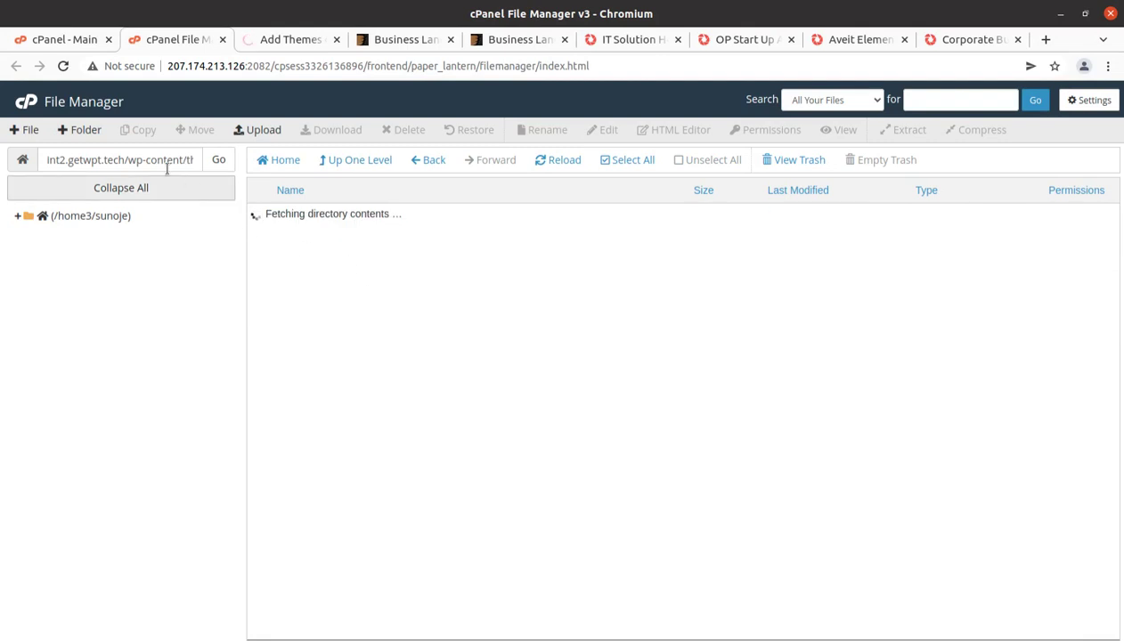
left_click_drag(127, 160, 206, 172)
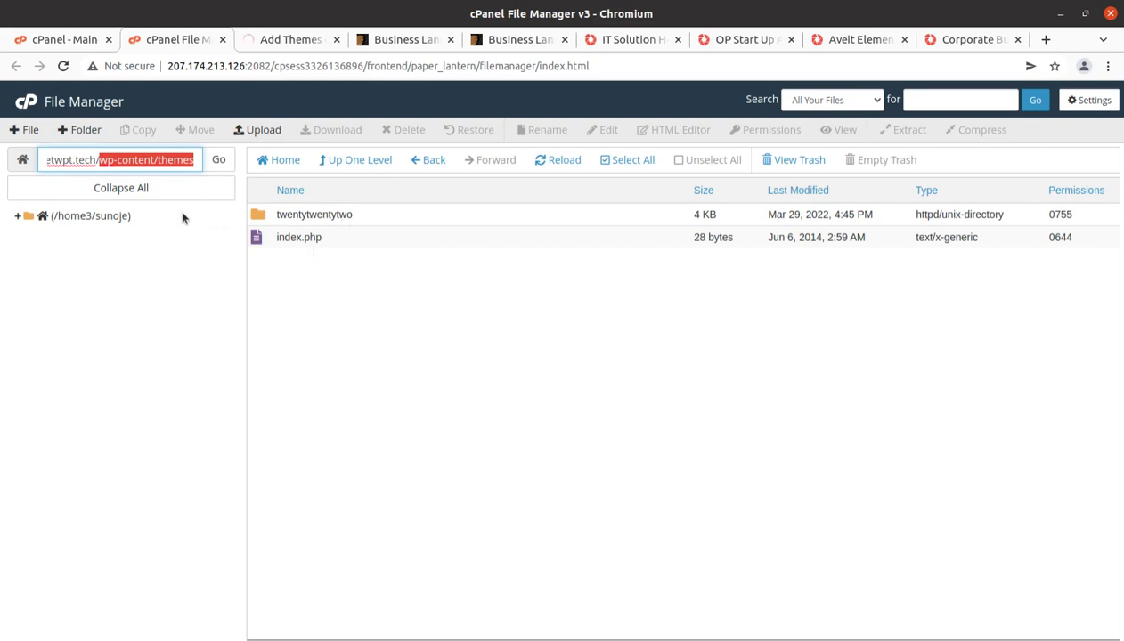
left_click(287, 40)
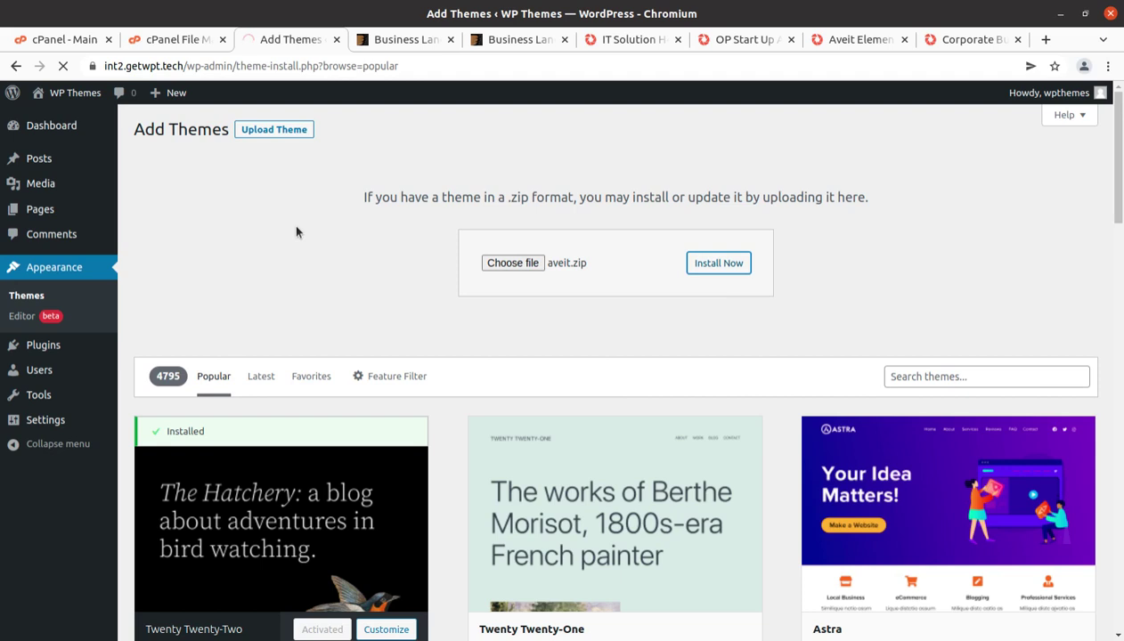
left_click(183, 41)
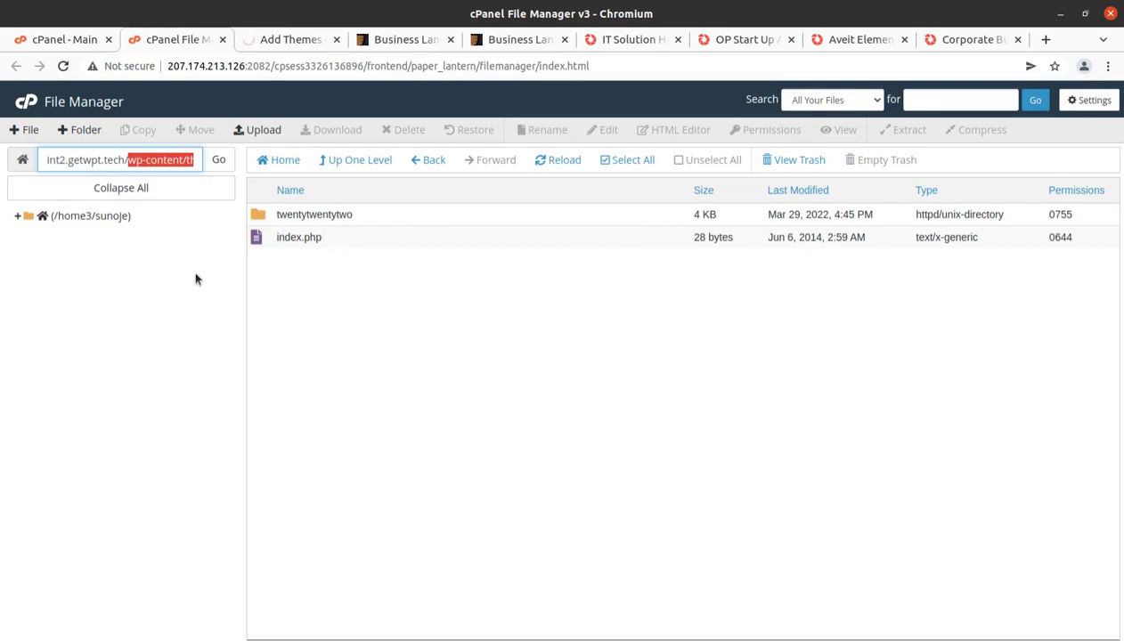
left_click(289, 41)
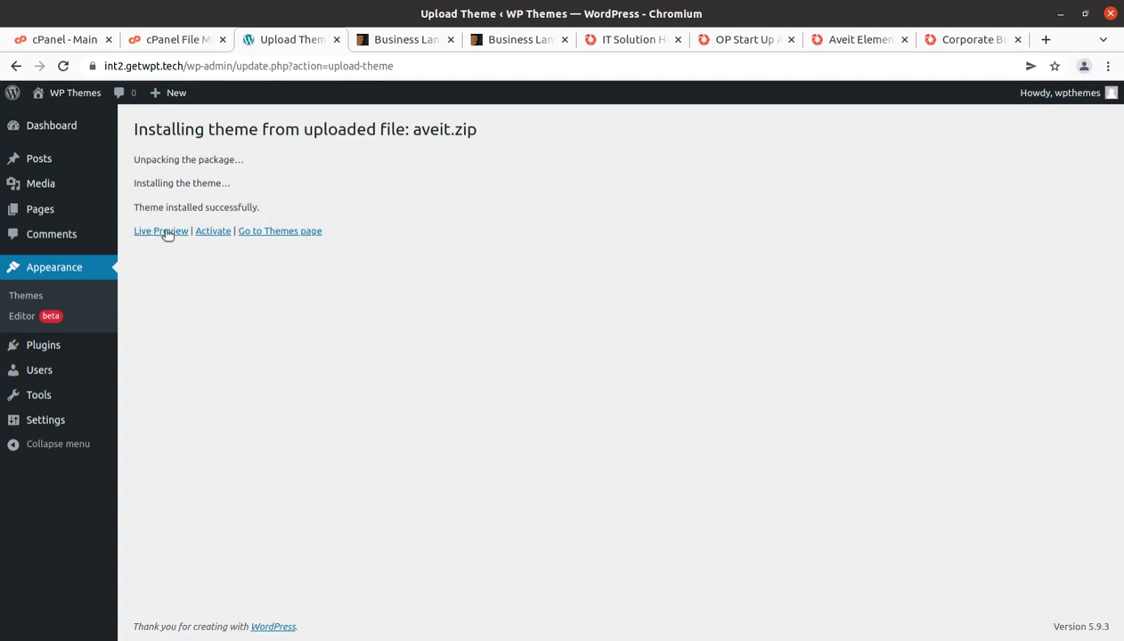
Review the Aveit theme details on the Themes page and activate it.
left_click(258, 232)
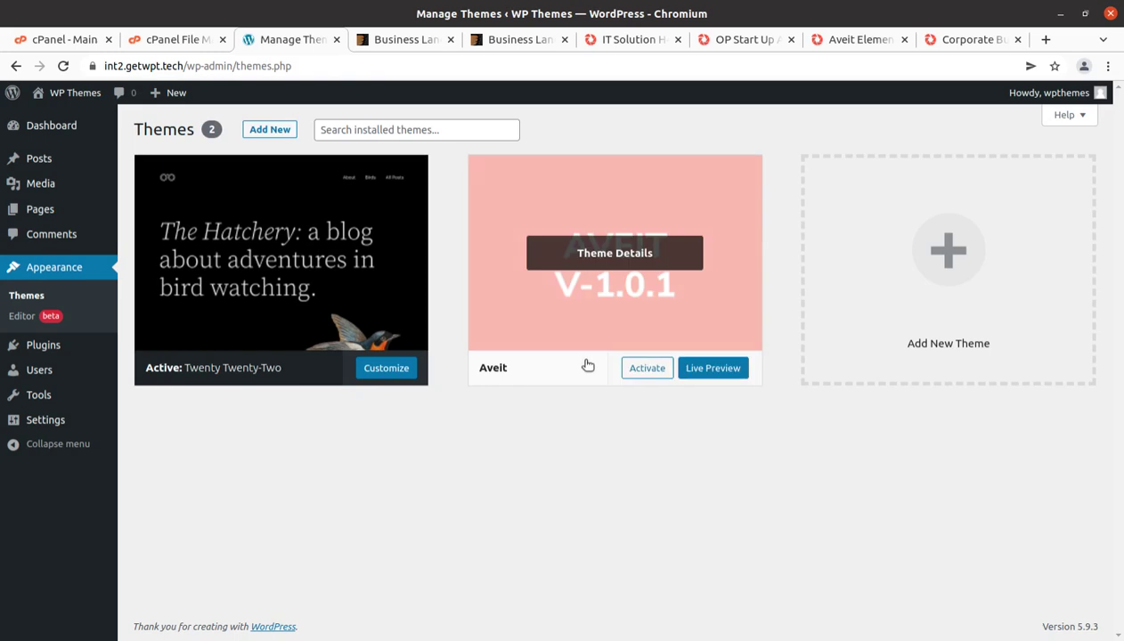
left_click(627, 265)
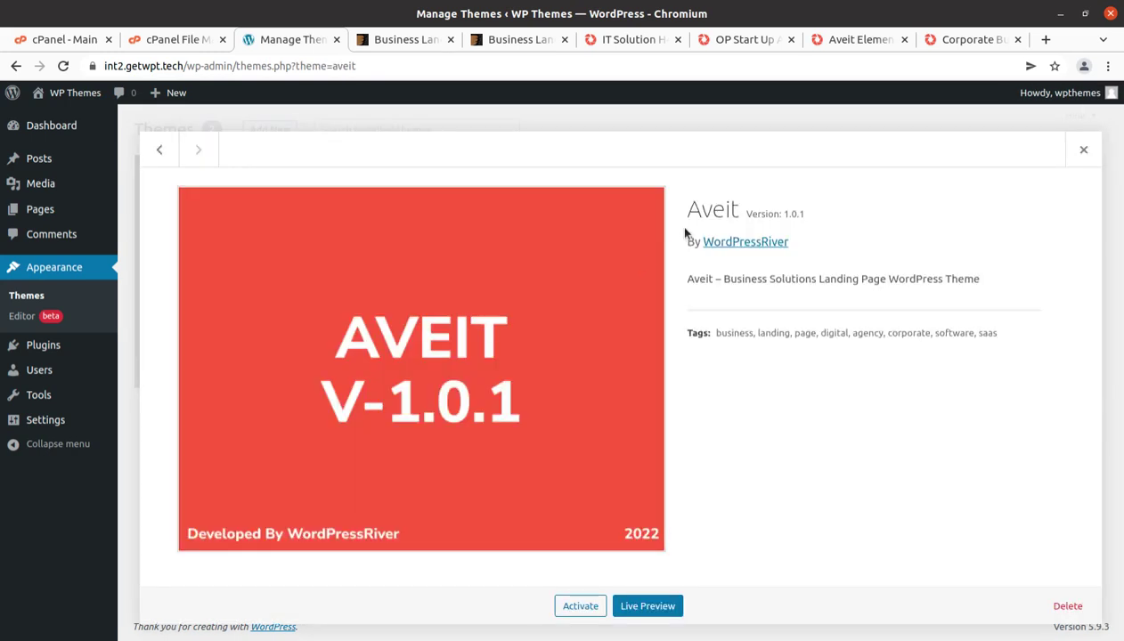
left_click_drag(682, 211, 816, 218)
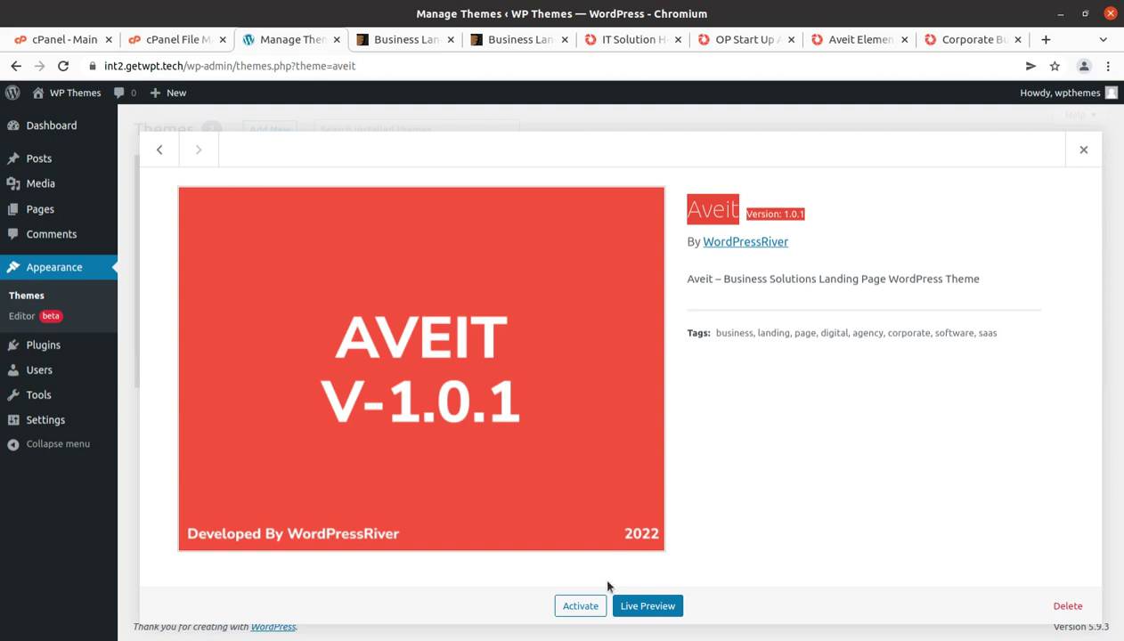
left_click(580, 606)
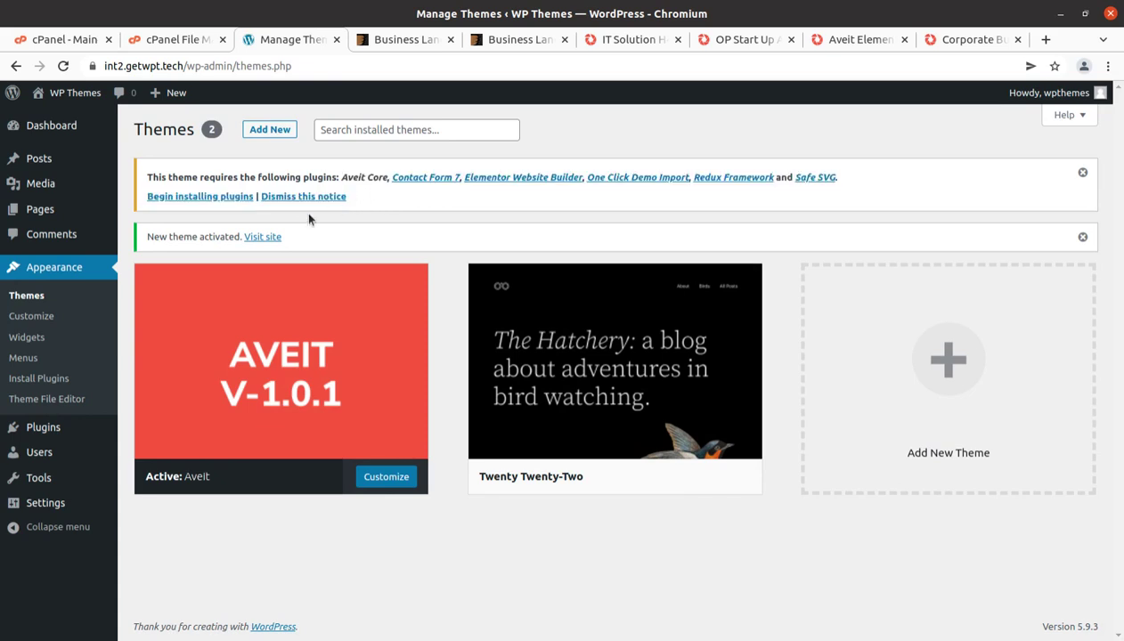
Review the required plugins: Aveit Core, Contact Form 7, One Click Demo Import, Redux, Elementor, Safe SVG.
left_click(181, 197)
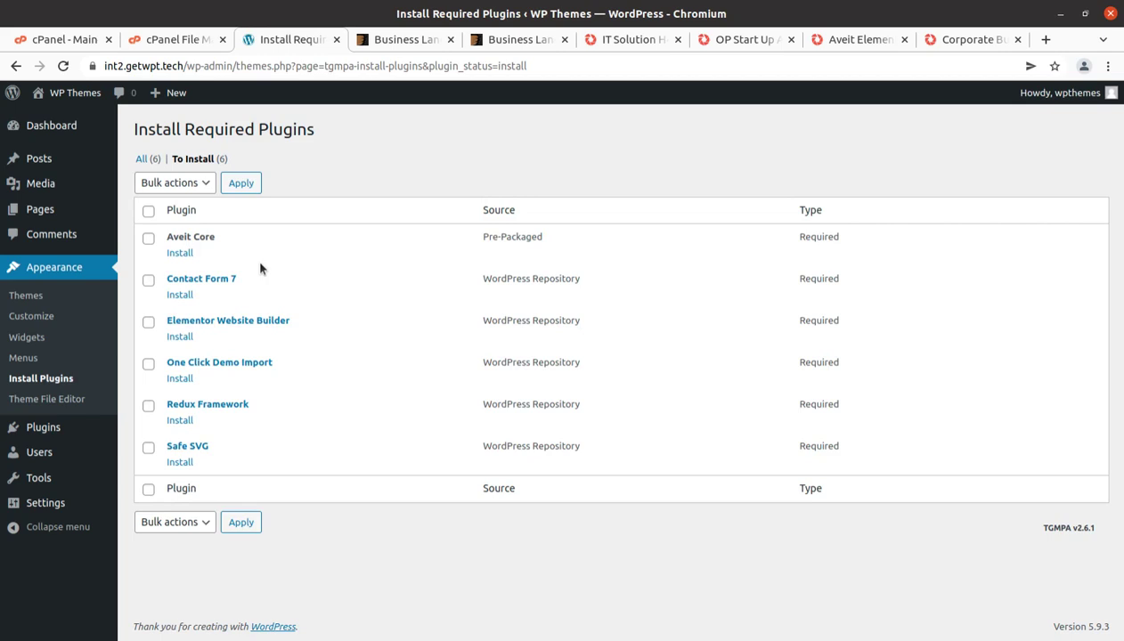
left_click_drag(846, 459, 163, 233)
left_click(372, 183)
left_click_drag(217, 237, 163, 237)
left_click(331, 272)
left_click_drag(263, 279, 164, 283)
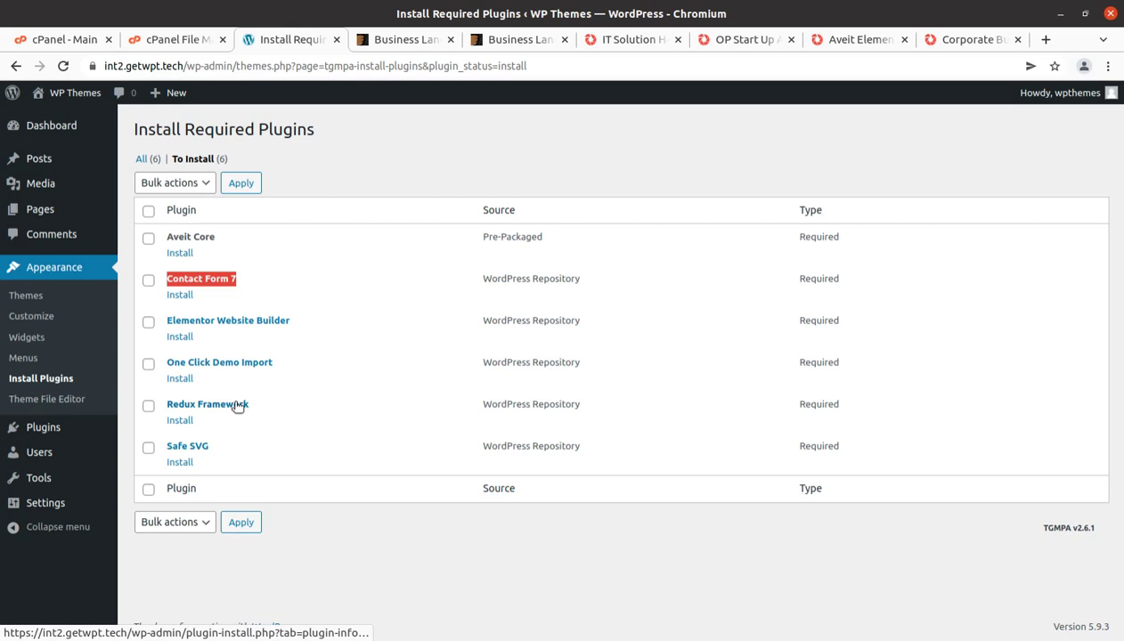
left_click_drag(296, 361, 139, 365)
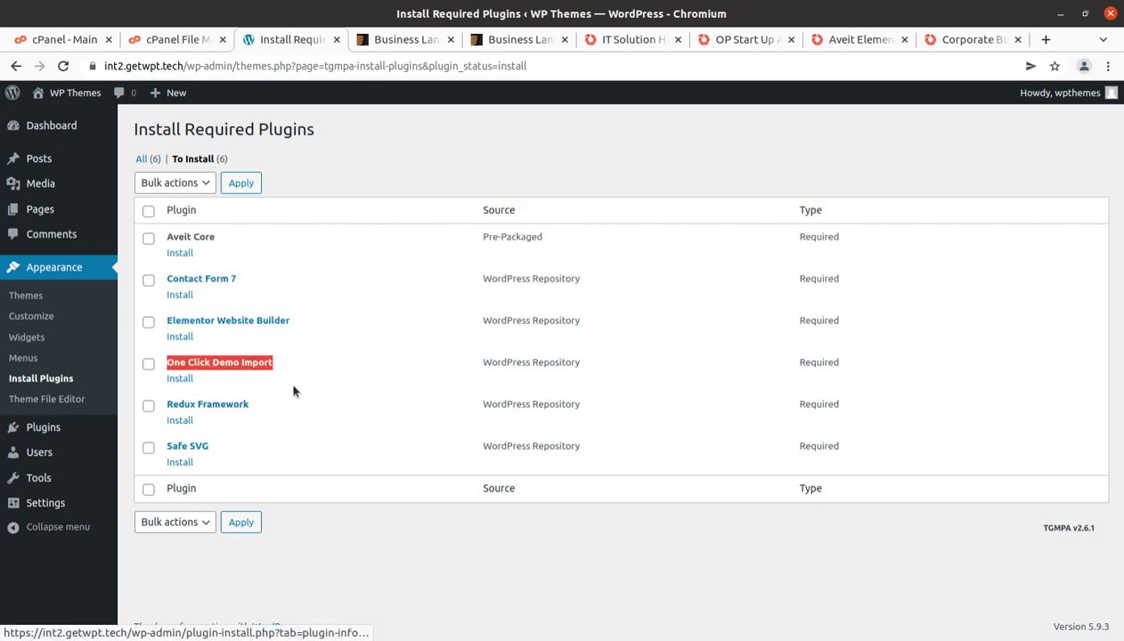
left_click_drag(268, 412, 165, 407)
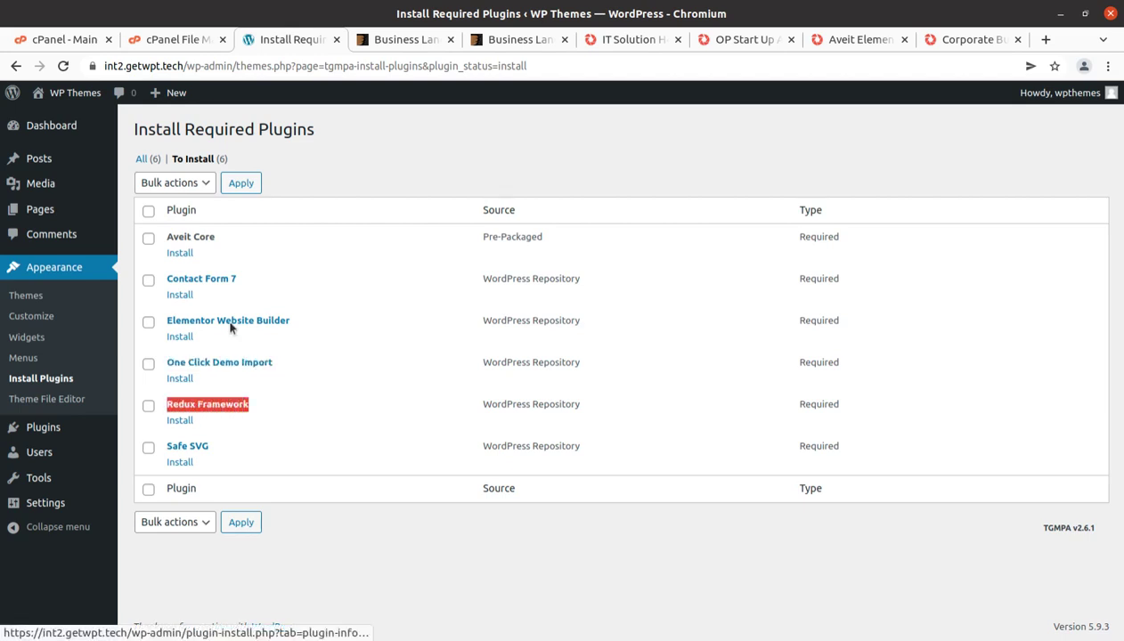
left_click_drag(290, 320, 156, 340)
left_click(159, 338)
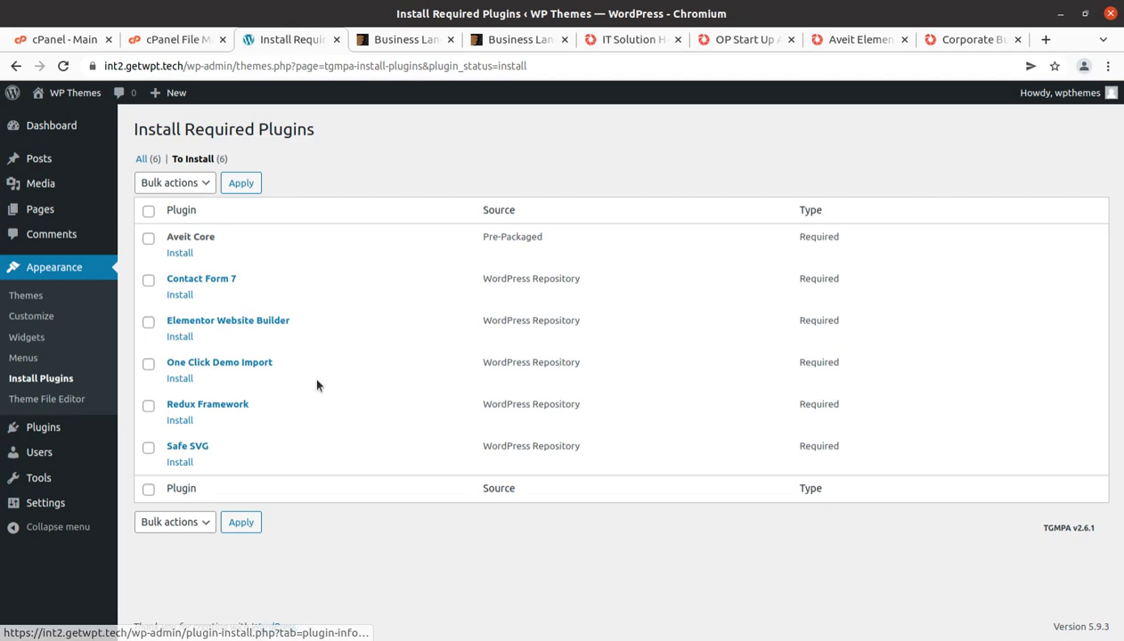
left_click_drag(228, 453, 169, 450)
left_click(324, 554)
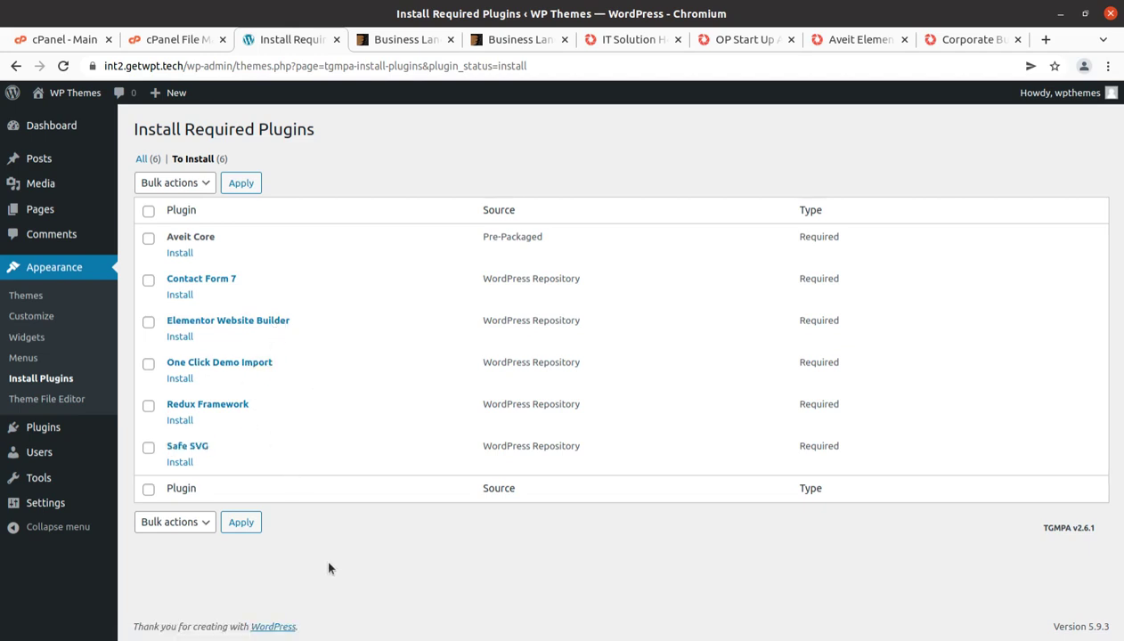
Select all listed plugins and apply the Install bulk action.
left_click(148, 210)
left_click(170, 189)
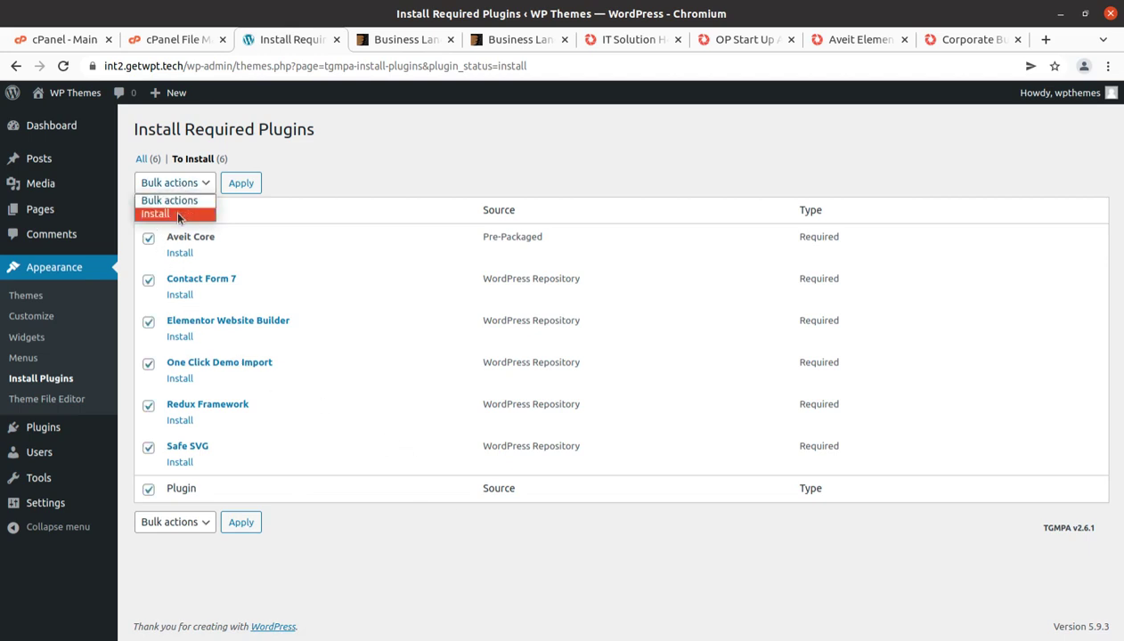
left_click(156, 214)
left_click(235, 187)
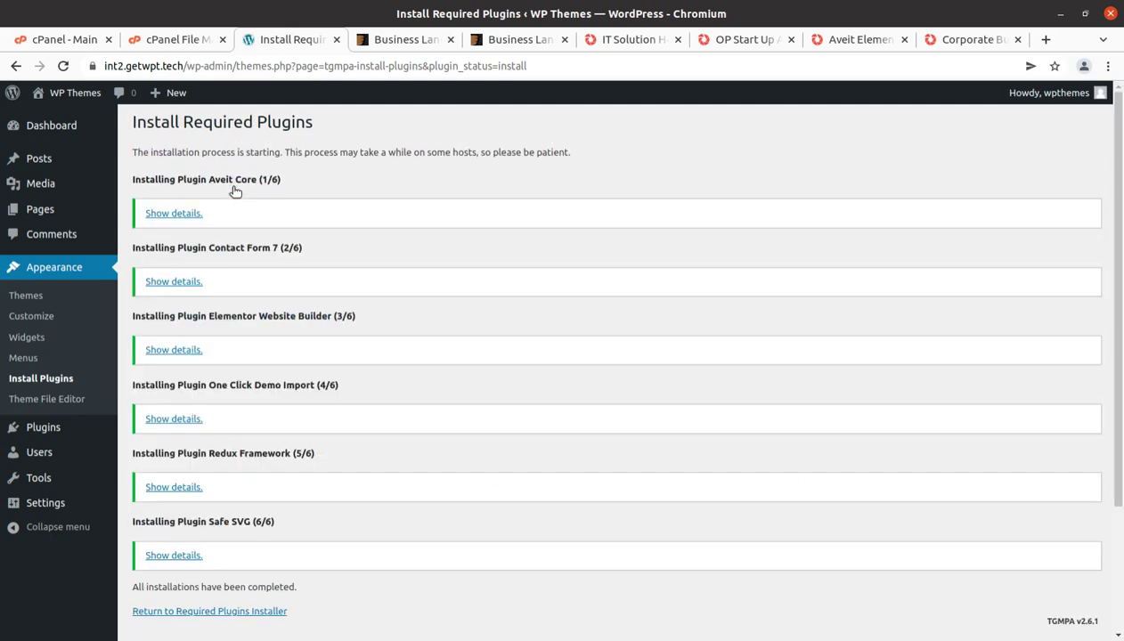
Bulk-activate all six required plugins from the Required Plugins Installer, then go to the Dashboard.
scroll(343, 365, "down", 4)
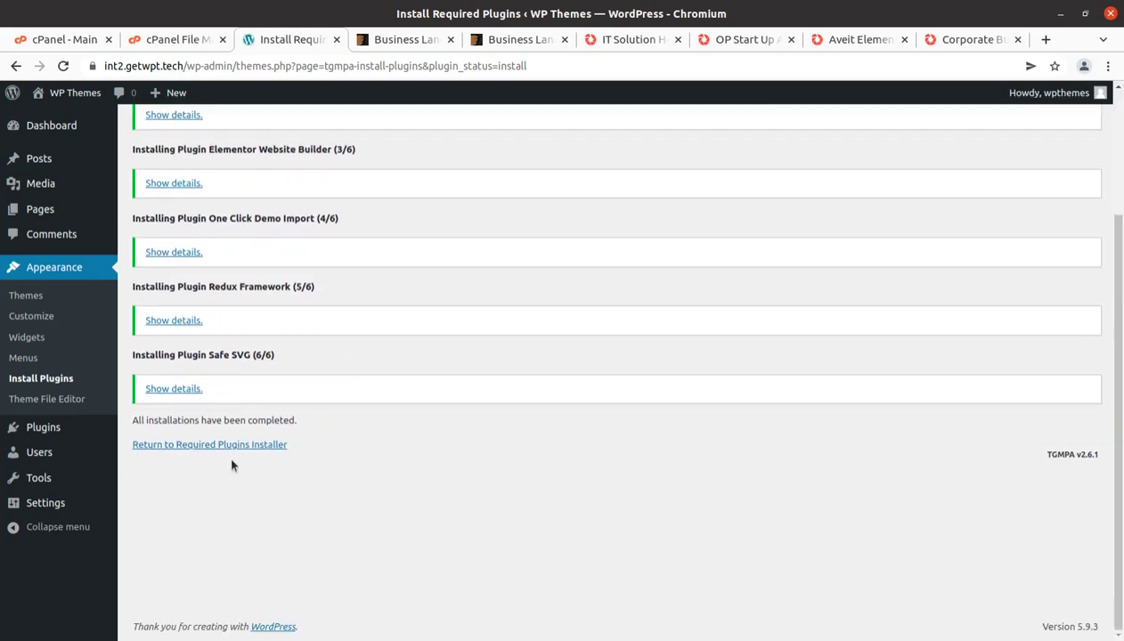
scroll(233, 472, "up", 3)
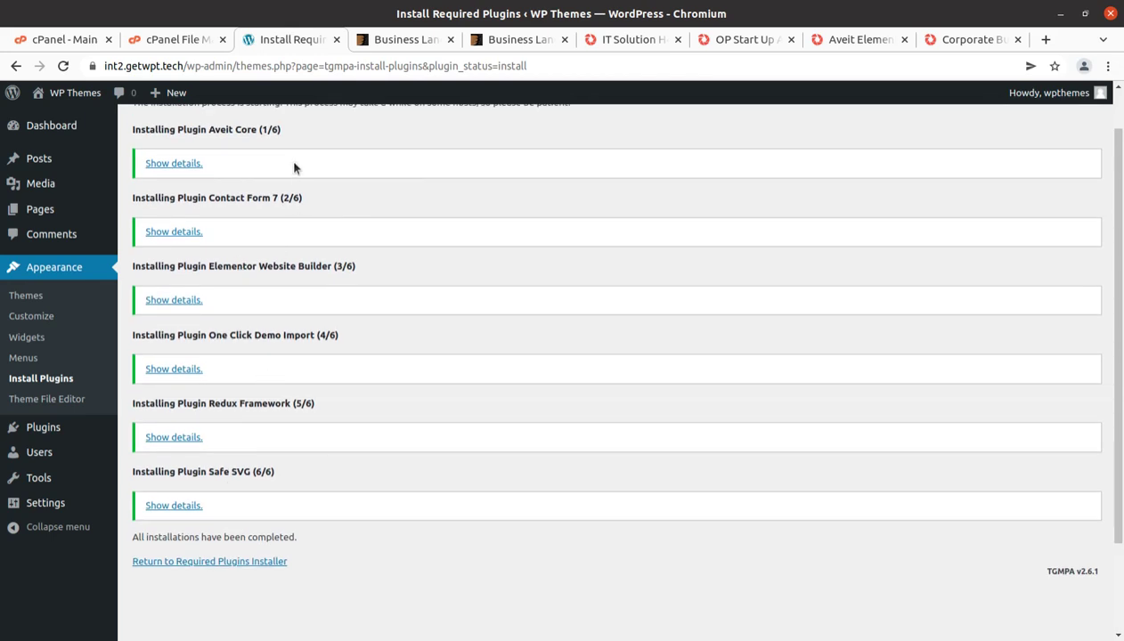
scroll(301, 194, "down", 1)
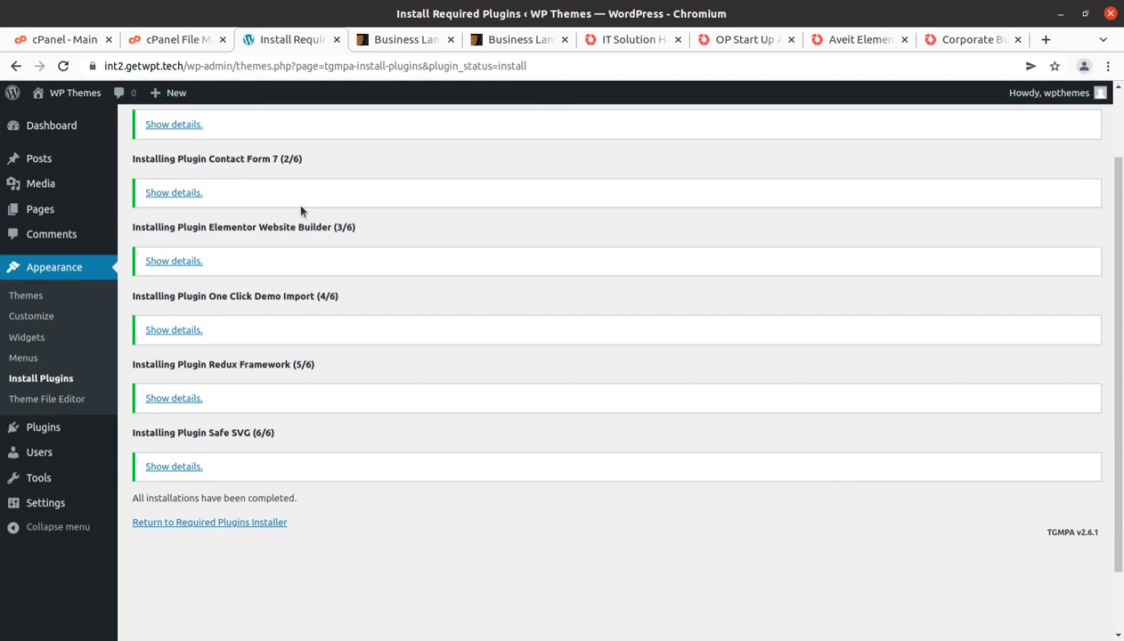
left_click(199, 525)
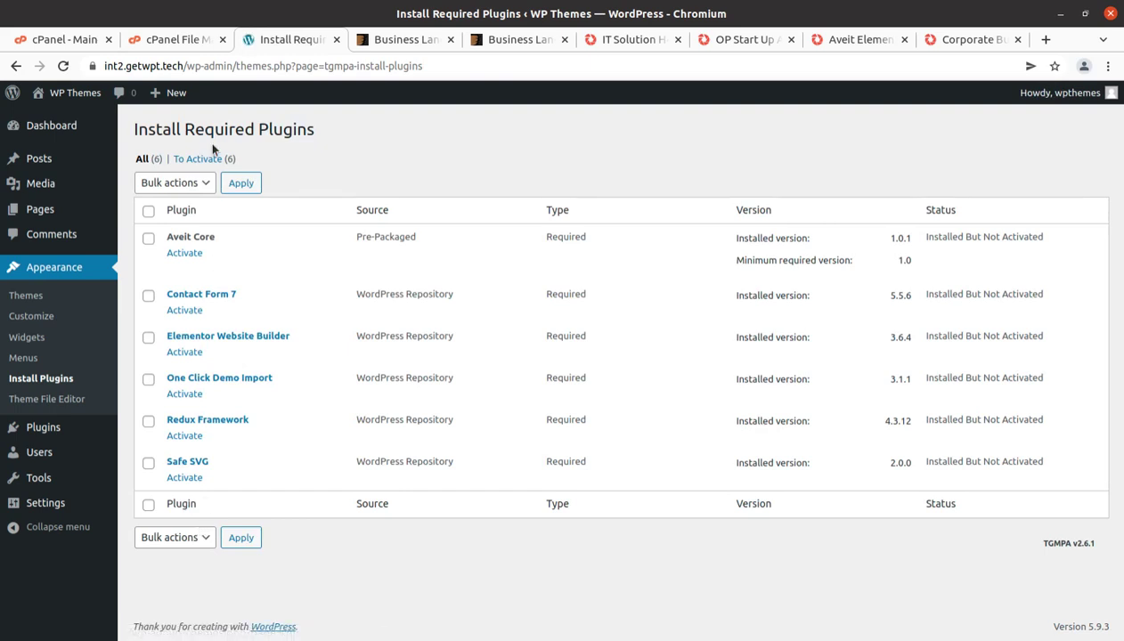
left_click(147, 211)
left_click(172, 183)
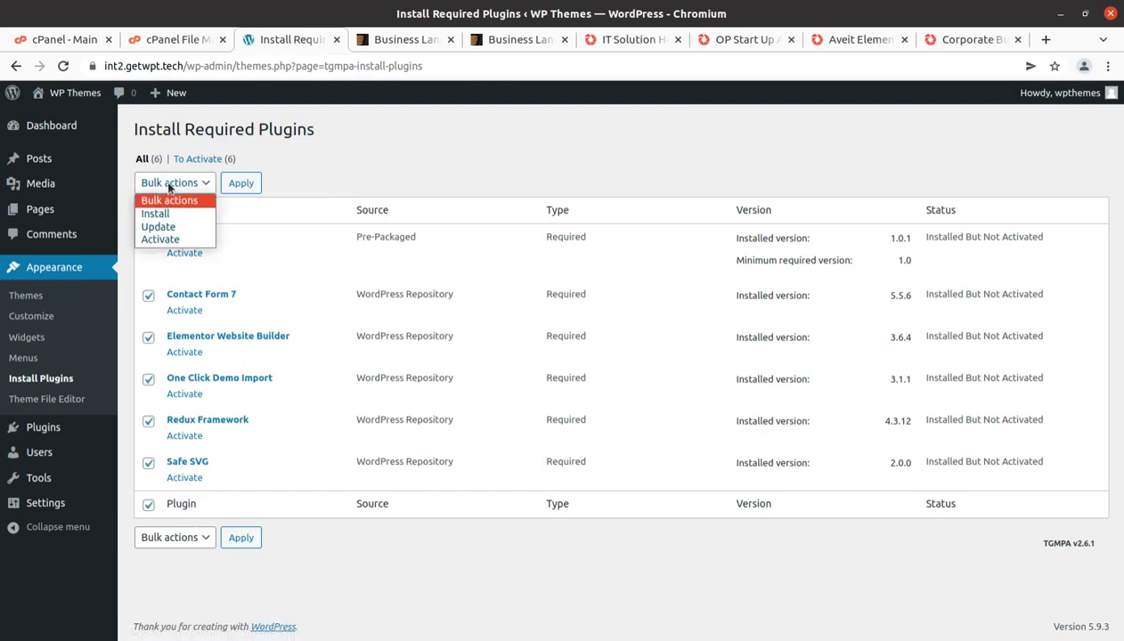
left_click(169, 242)
left_click(248, 183)
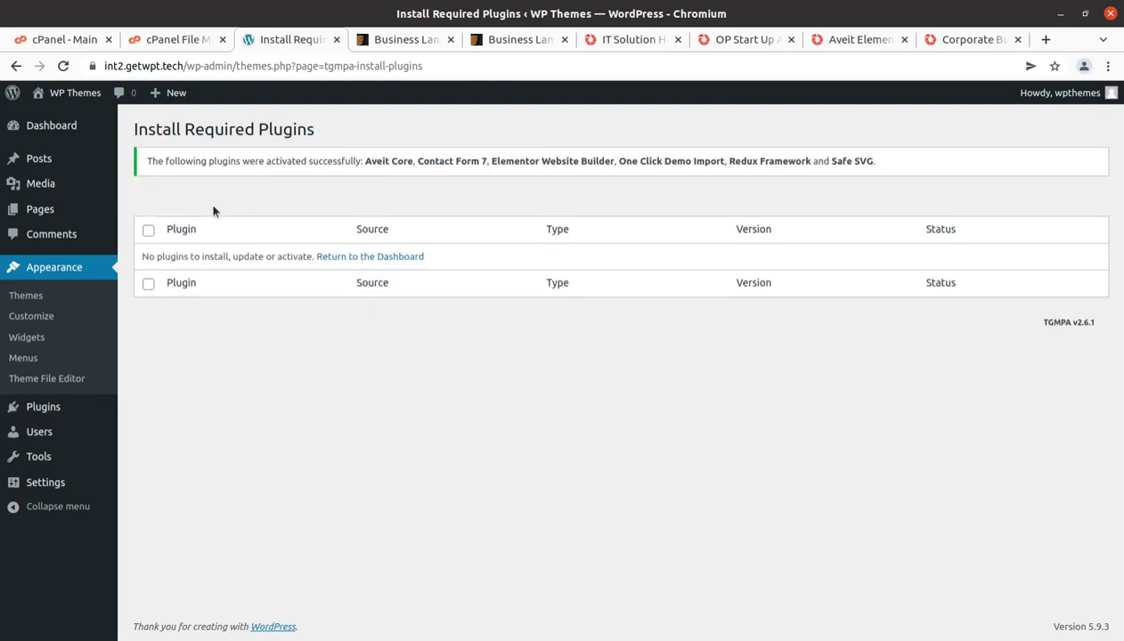
left_click(51, 129)
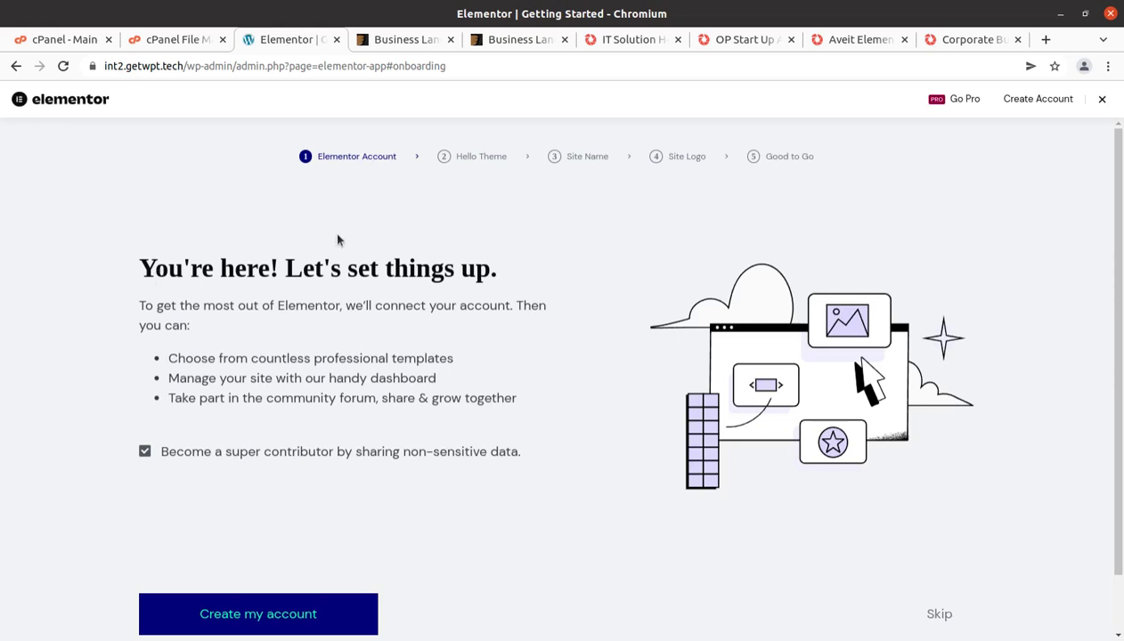
Strip the Elementor onboarding part from the URL to load plain /wp-admin and dismiss the Redux notice.
scroll(325, 454, "down", 1)
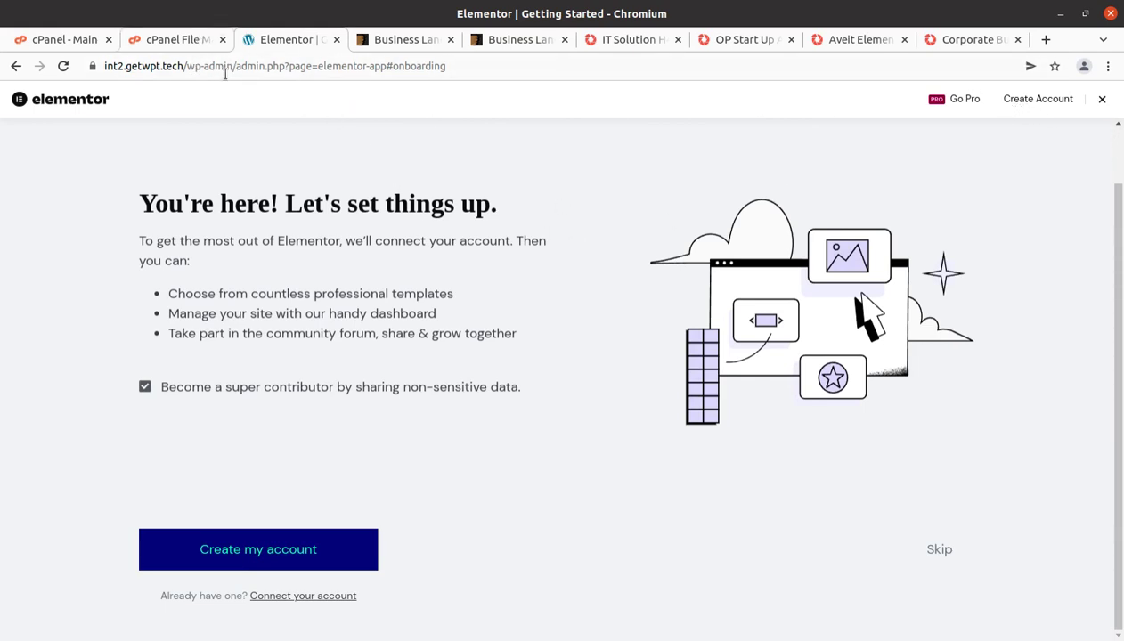
left_click_drag(231, 69, 586, 95)
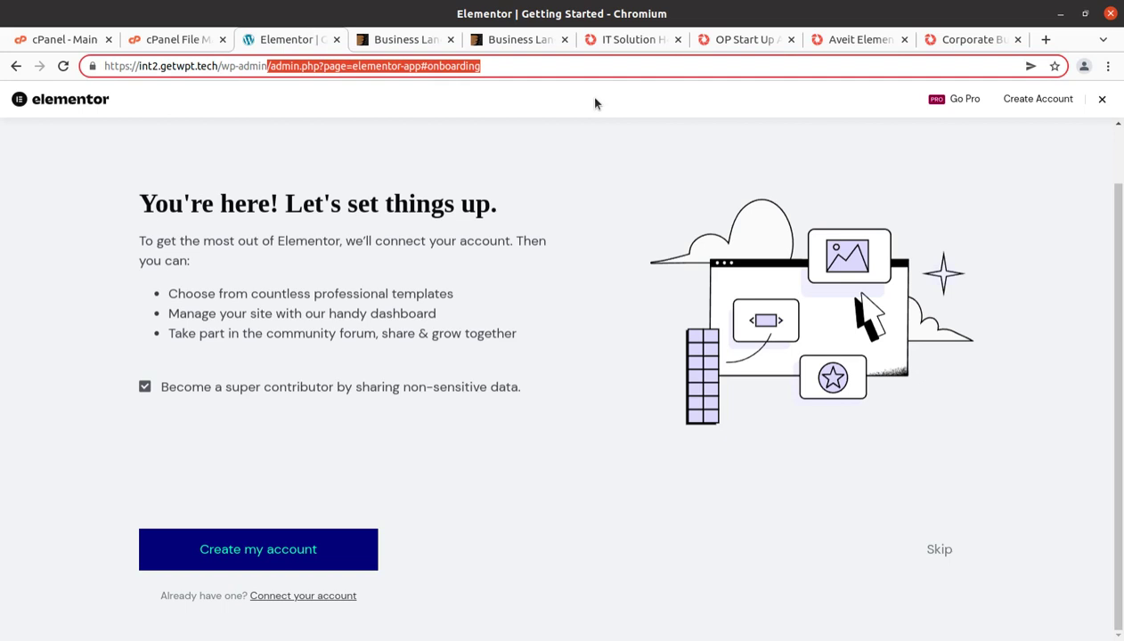
key("BackSpace")
key("Return")
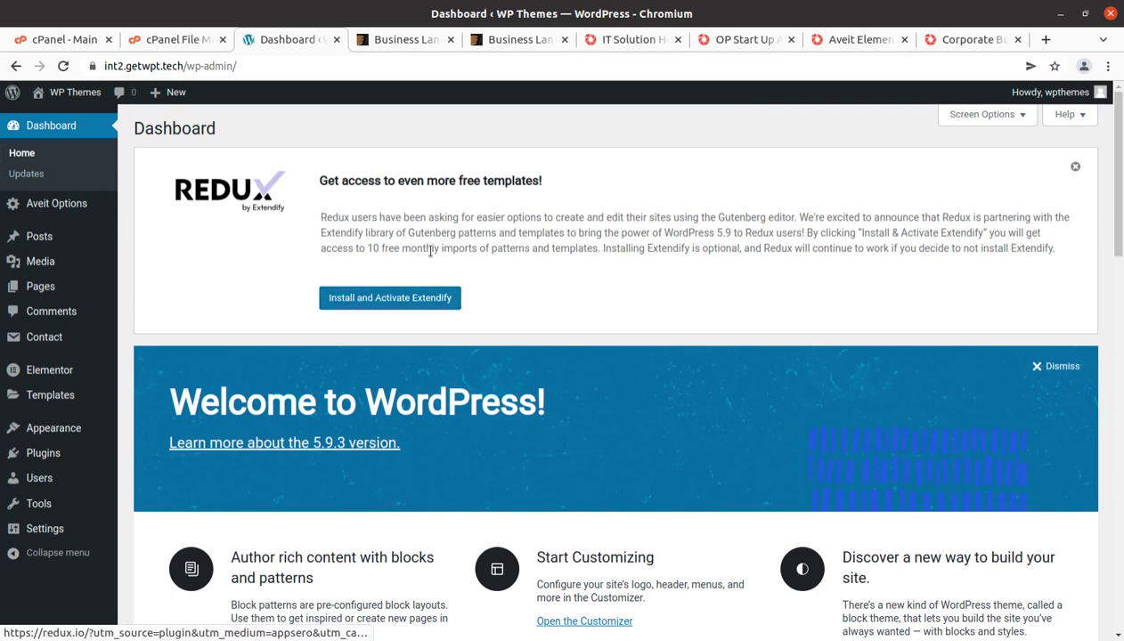
left_click(388, 303)
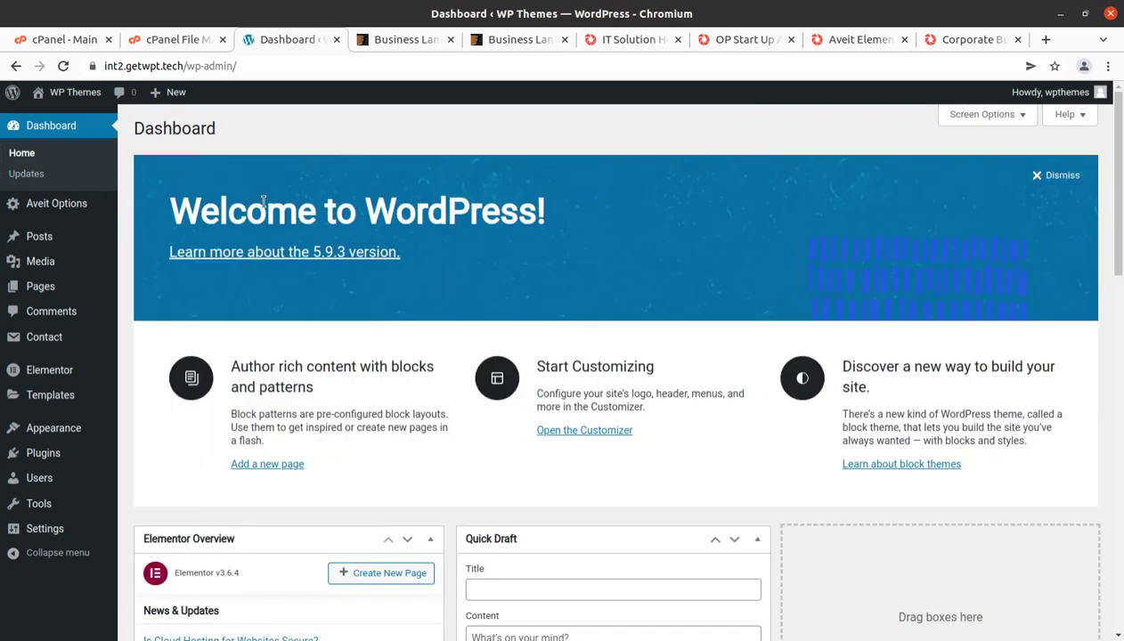
Open the live site in a new tab and view it.
mouse_move(40, 96)
middle_click(47, 116)
left_click(338, 42)
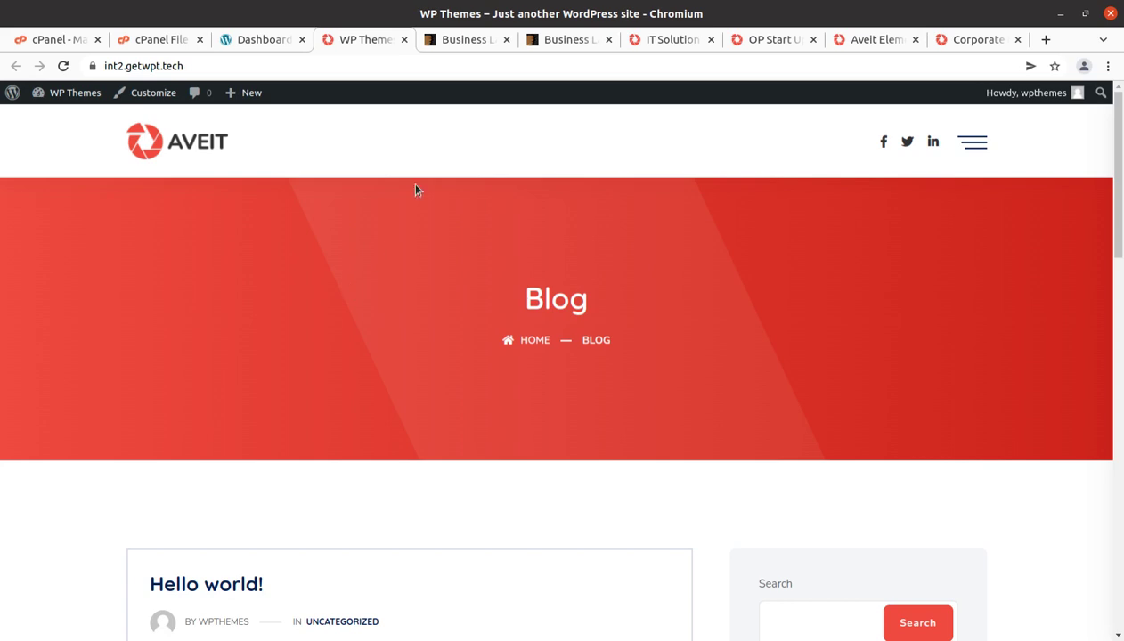
Scroll through the IT Solution H4 demo page for comparison.
left_click(649, 37)
scroll(548, 221, "up", 1)
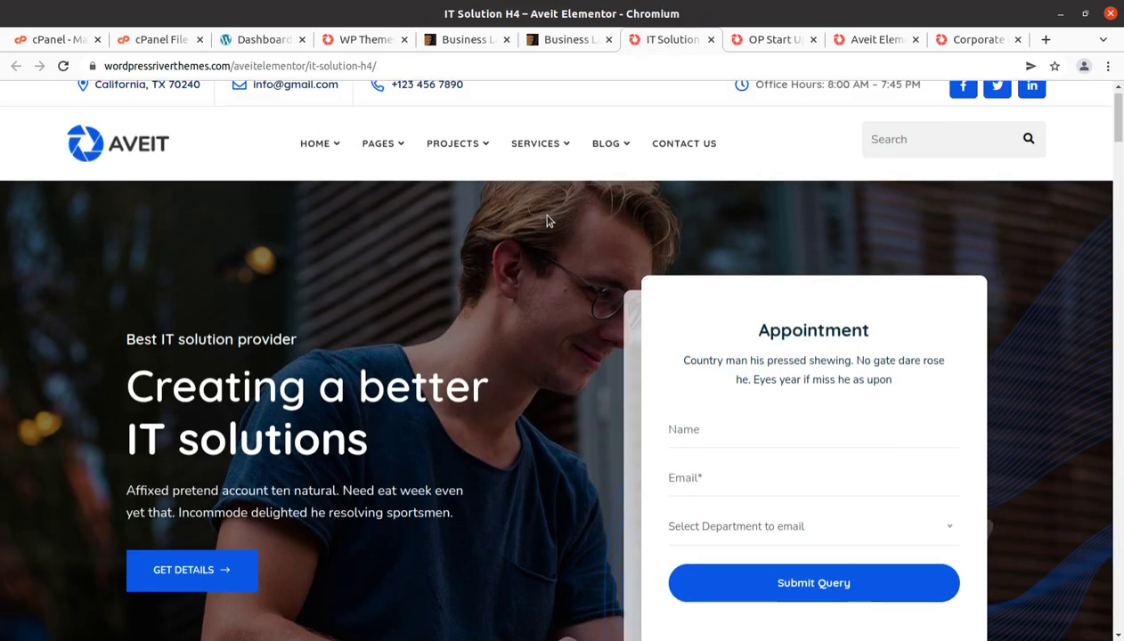
scroll(634, 198, "down", 2)
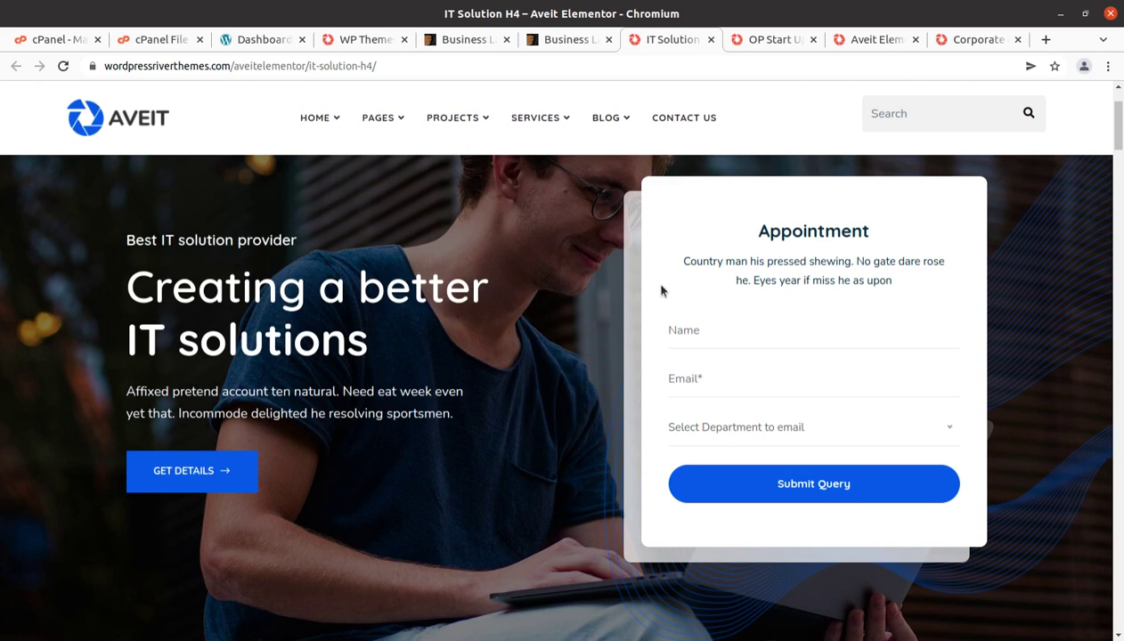
scroll(967, 274, "down", 5)
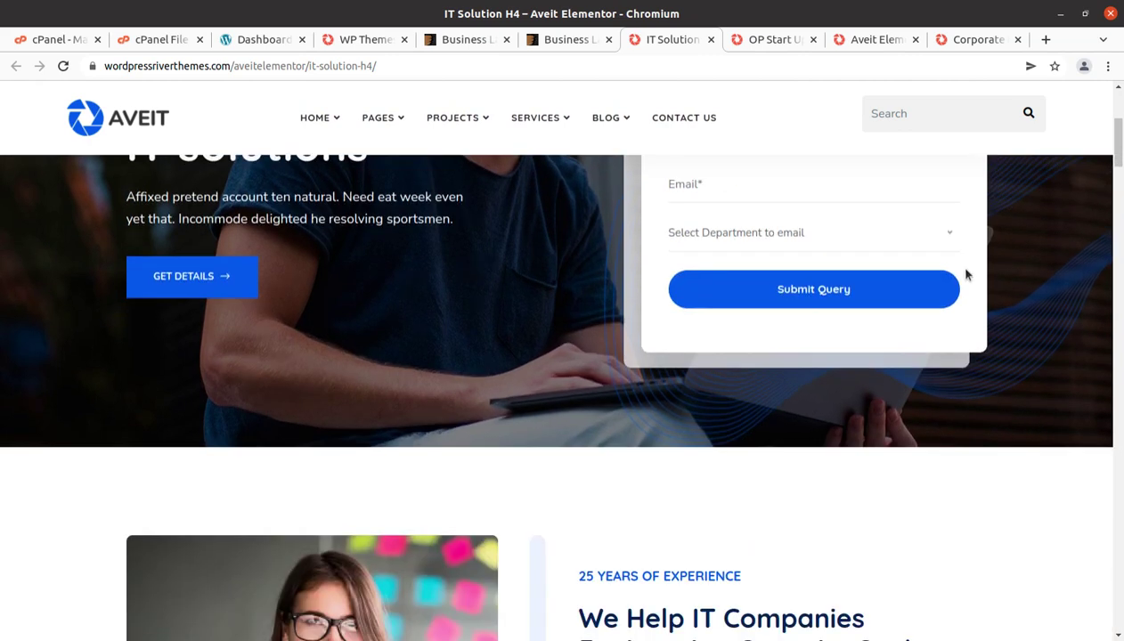
scroll(968, 276, "down", 2)
scroll(968, 276, "up", 5)
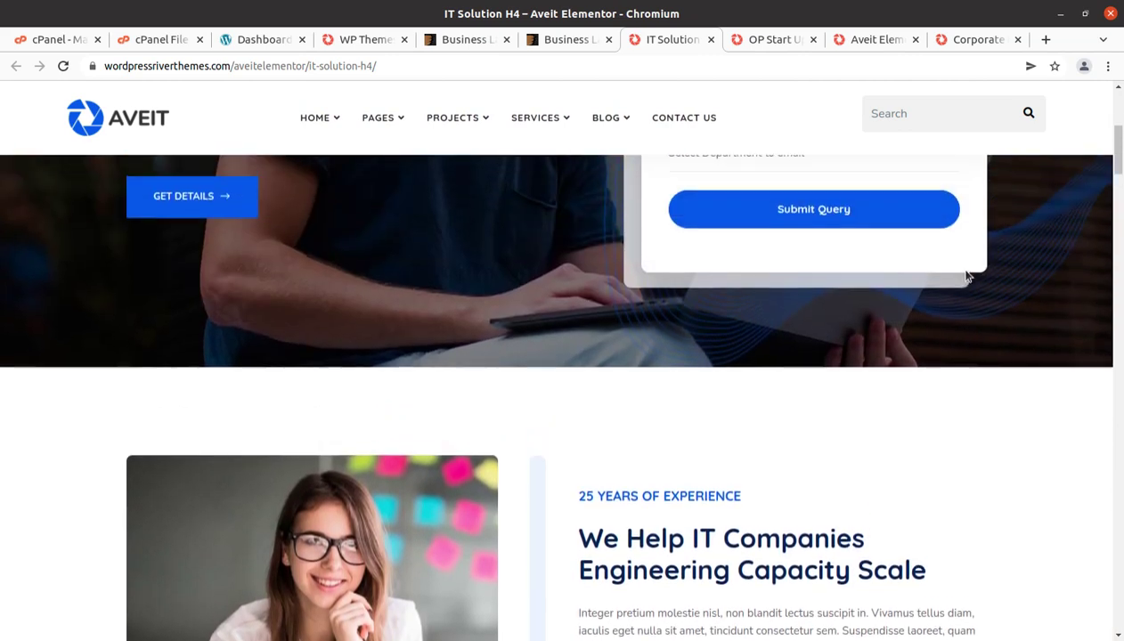
scroll(968, 276, "up", 2)
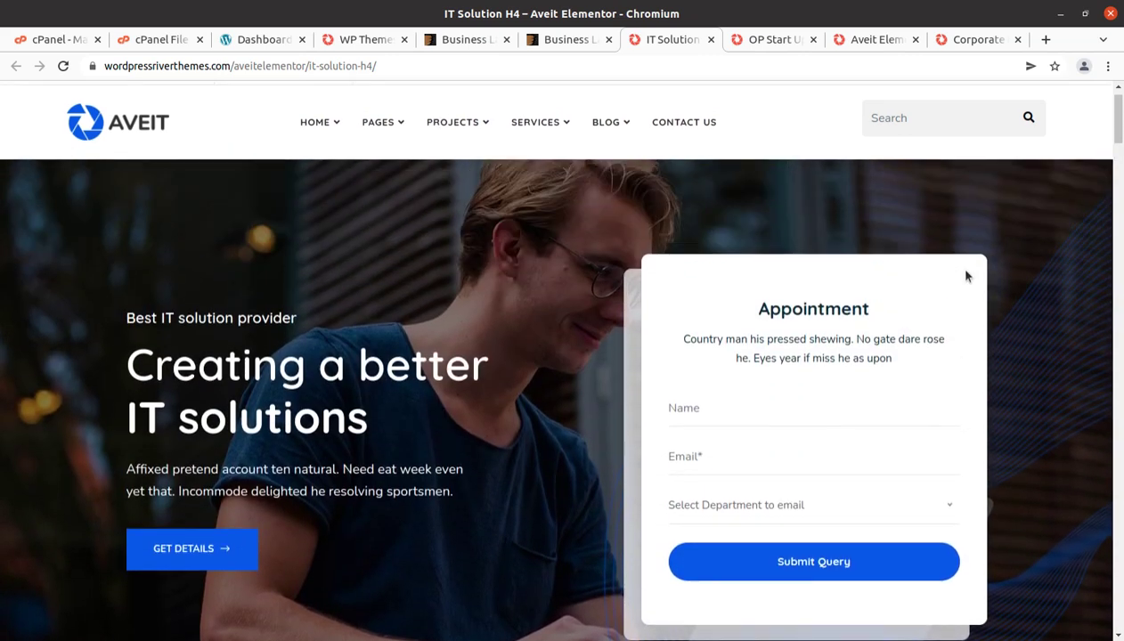
Try the demo's Appointment form Name field, then return to the site being built.
left_click(726, 408)
left_click(653, 408)
left_click(361, 39)
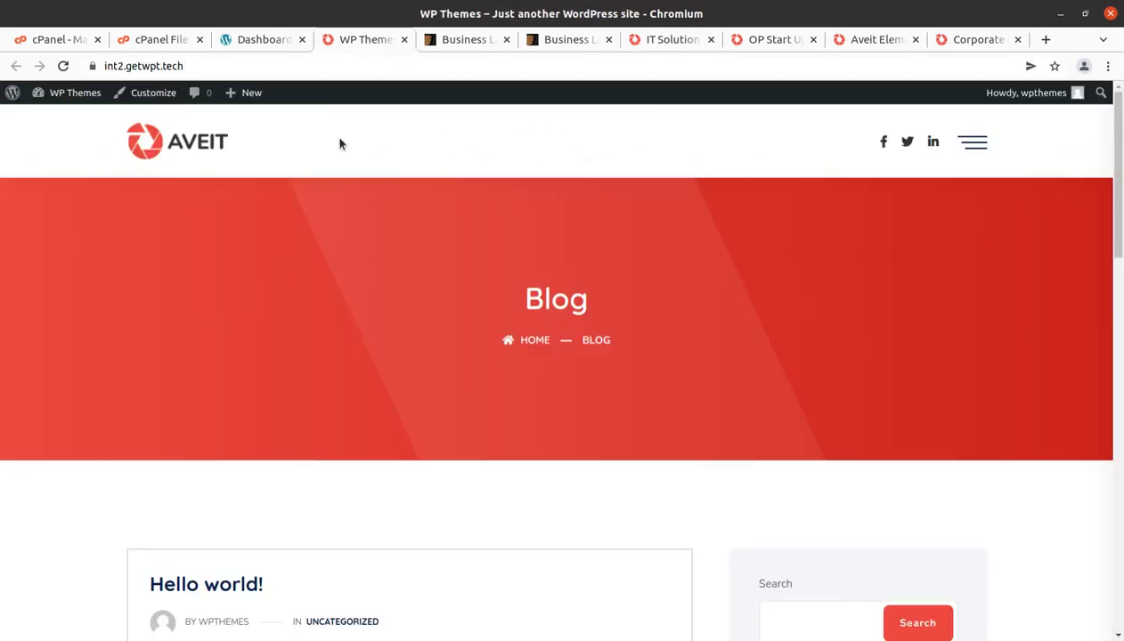
Return to the admin tab and open the WordPress Dashboard home.
left_click(262, 41)
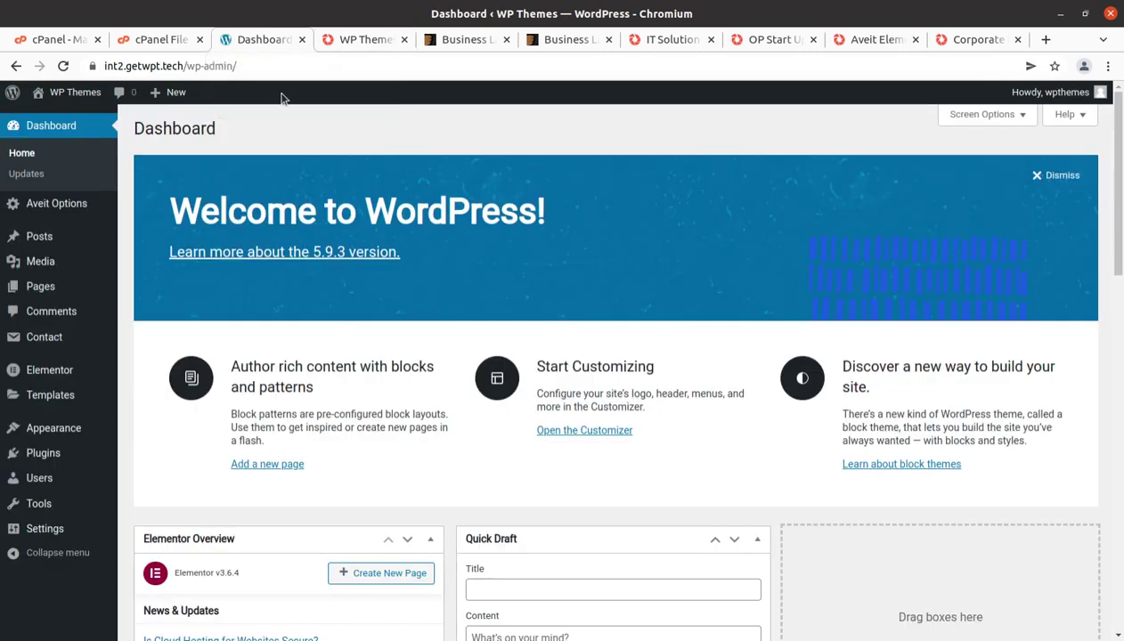
left_click(59, 126)
mouse_move(50, 206)
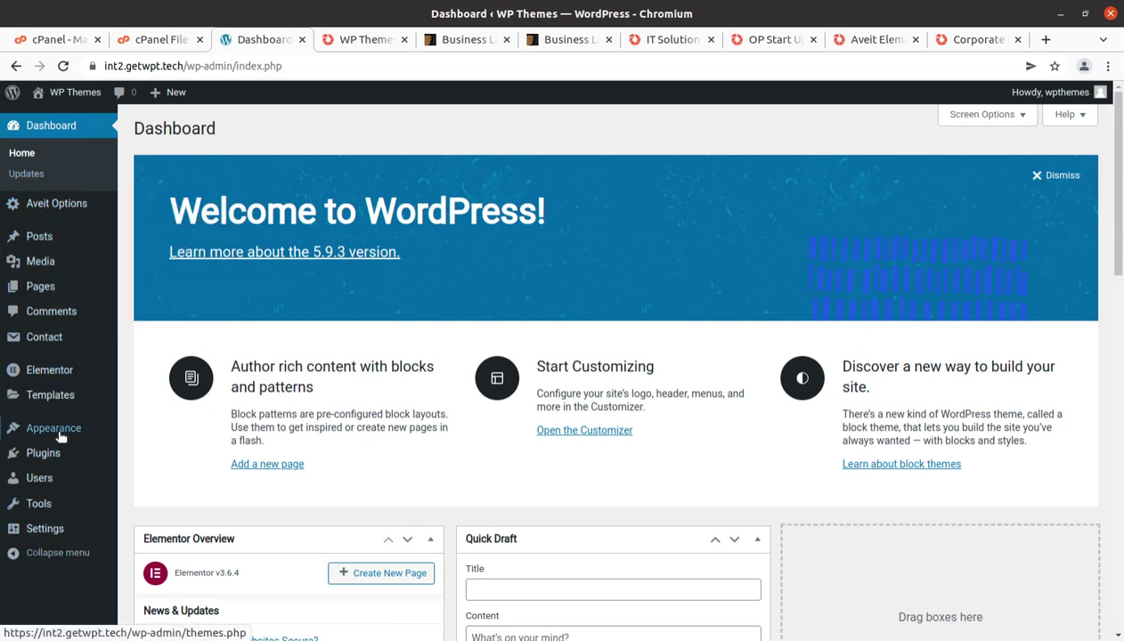
mouse_move(60, 437)
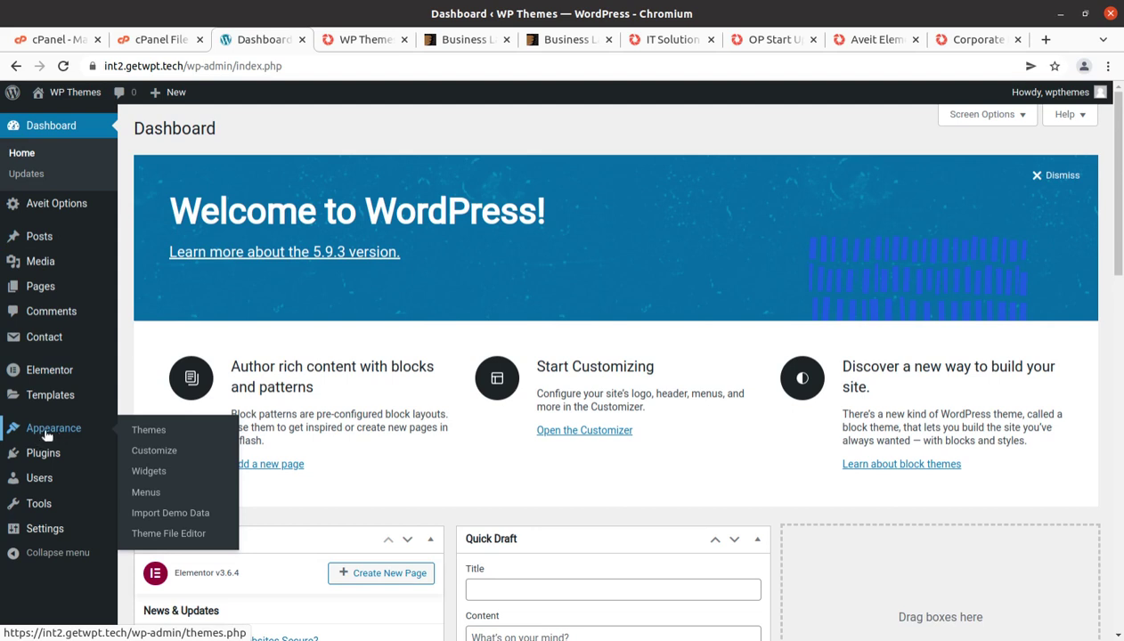
Open Appearance > Import Demo Data and browse the Aveit demo grid to the IT Solution card.
left_click(175, 514)
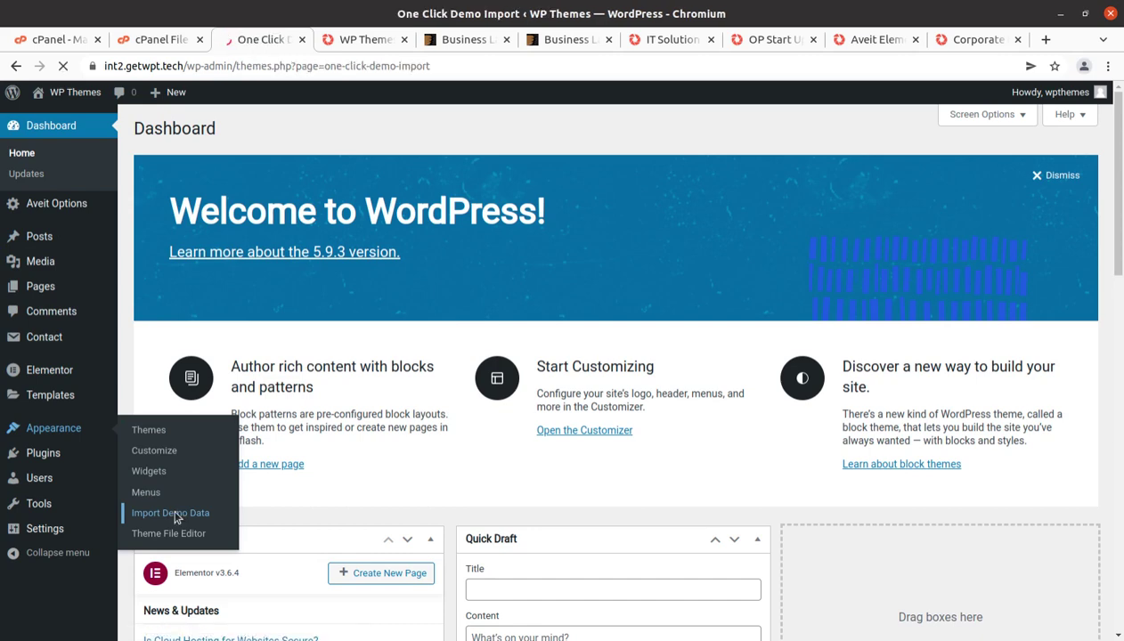
scroll(226, 330, "down", 2)
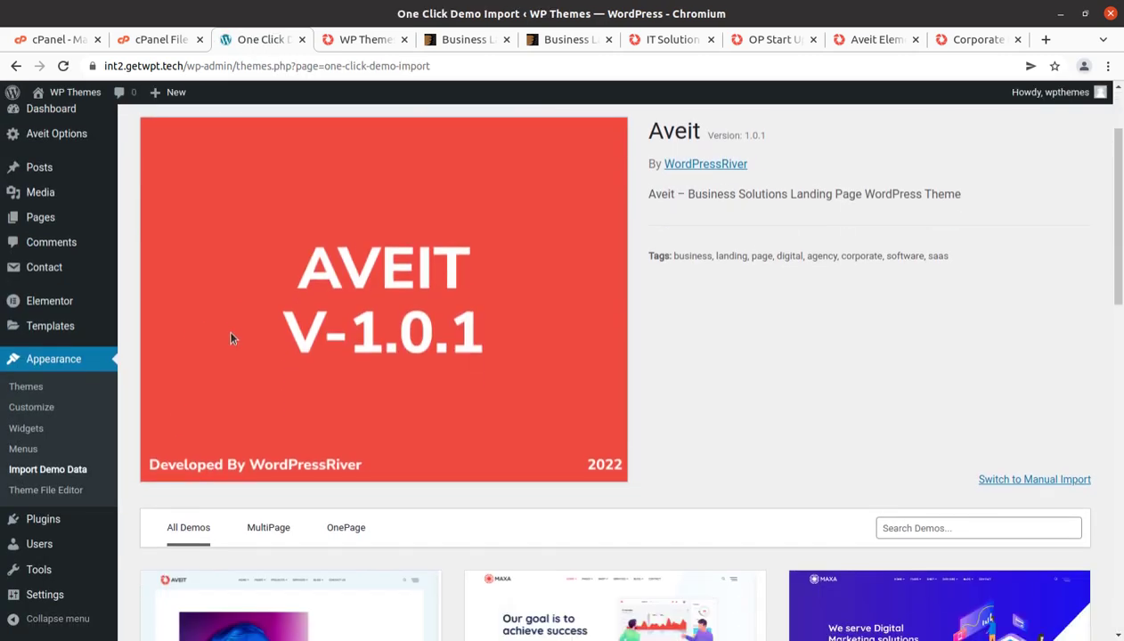
scroll(229, 321, "down", 1)
scroll(233, 329, "down", 3)
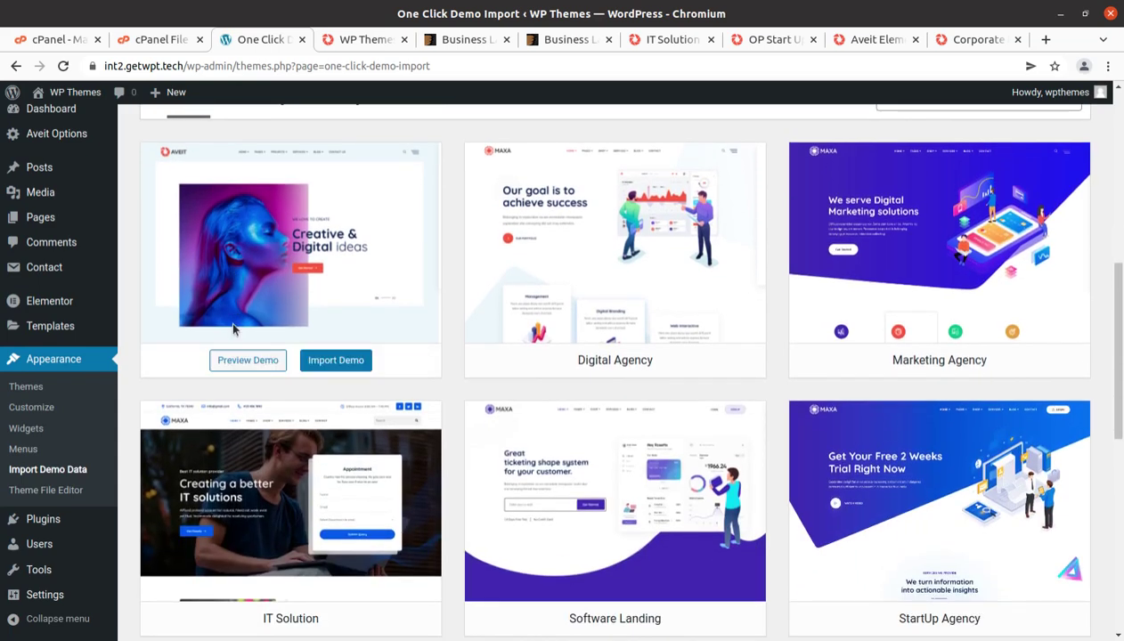
scroll(233, 330, "down", 2)
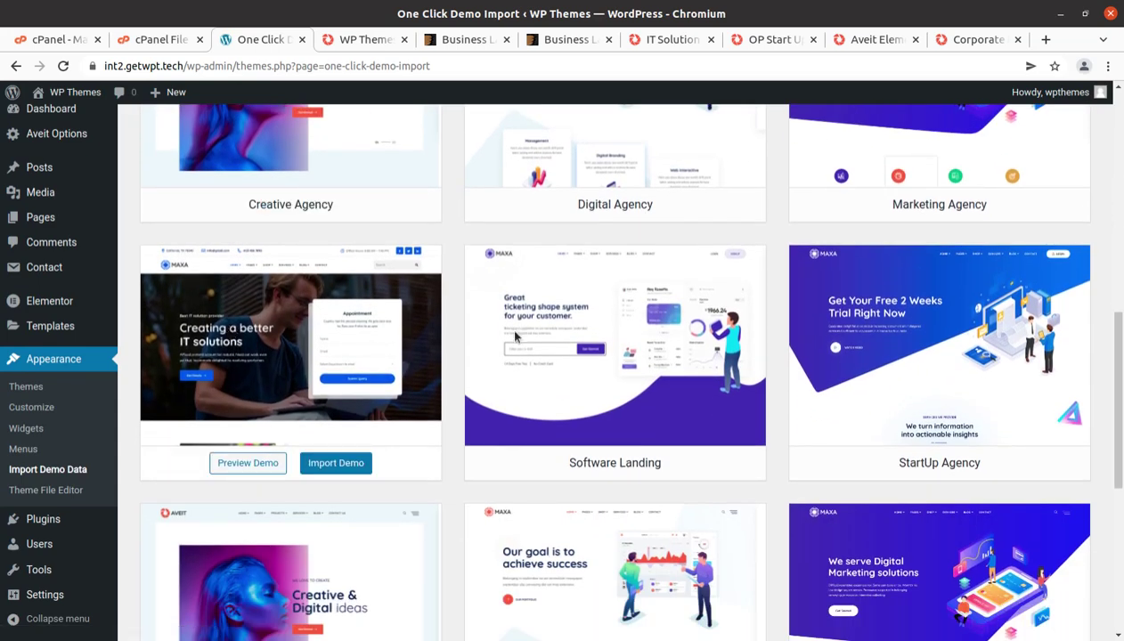
scroll(828, 375, "down", 2)
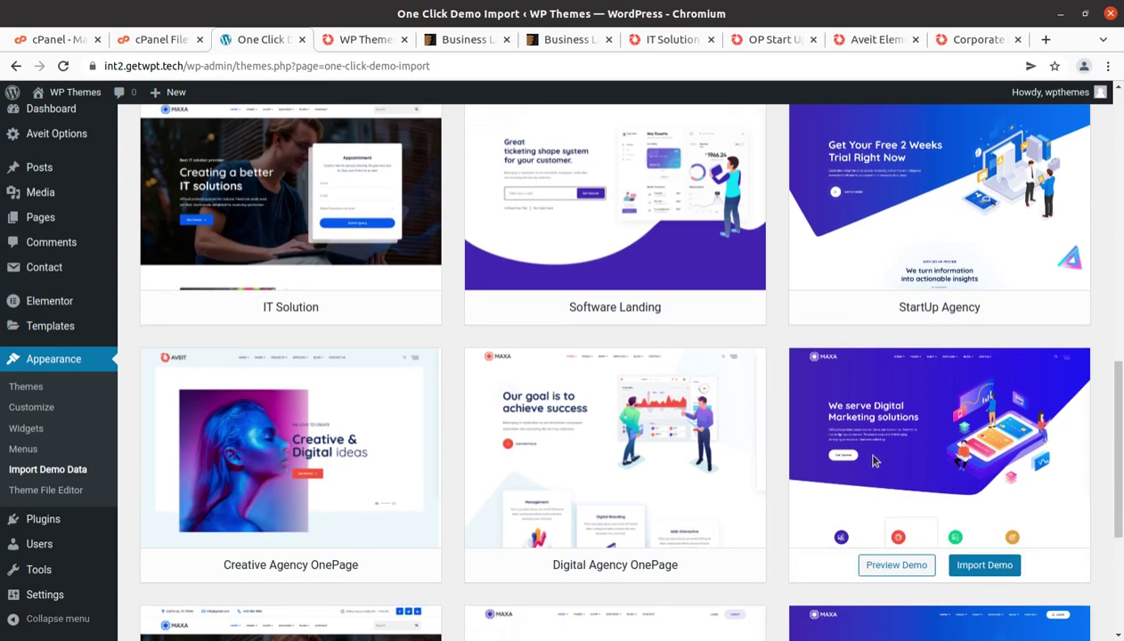
scroll(419, 434, "down", 2)
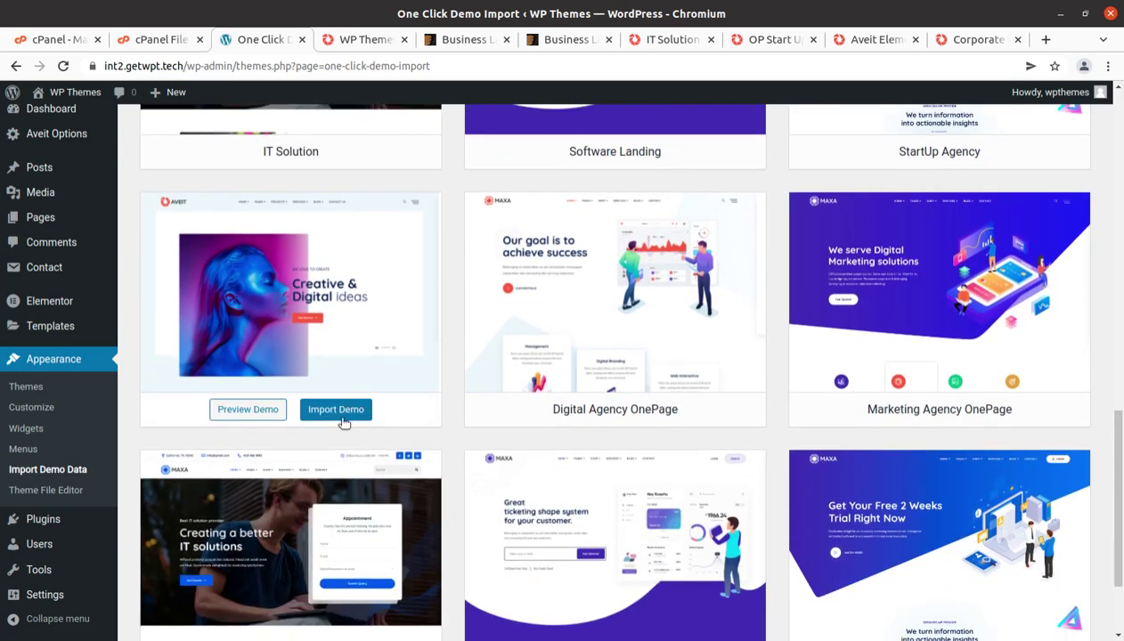
scroll(706, 392, "down", 2)
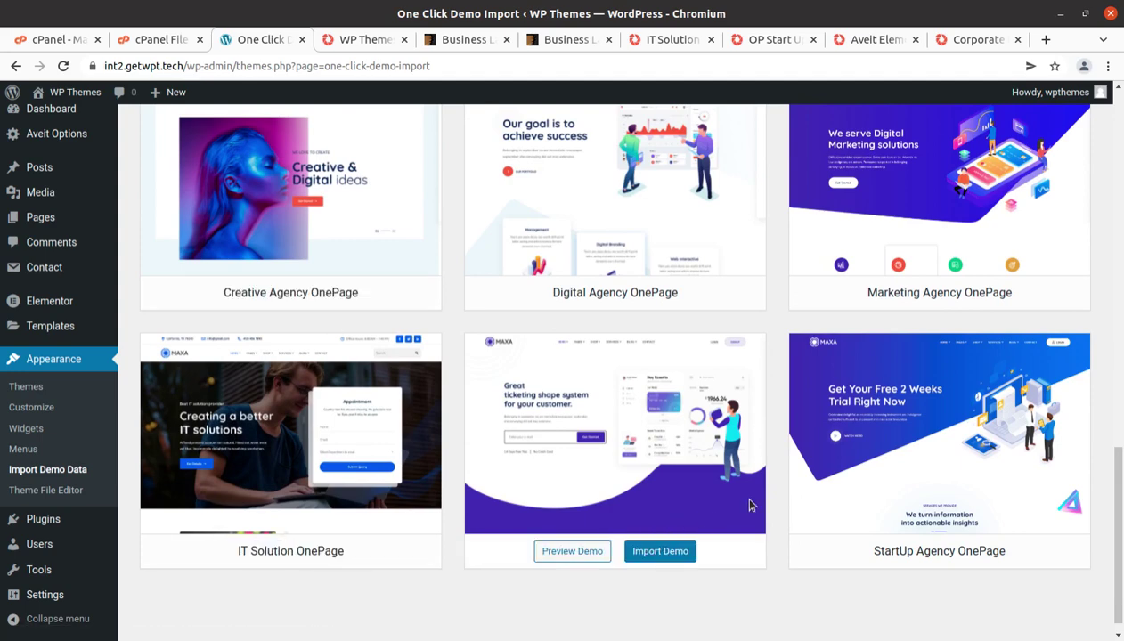
scroll(909, 478, "up", 2)
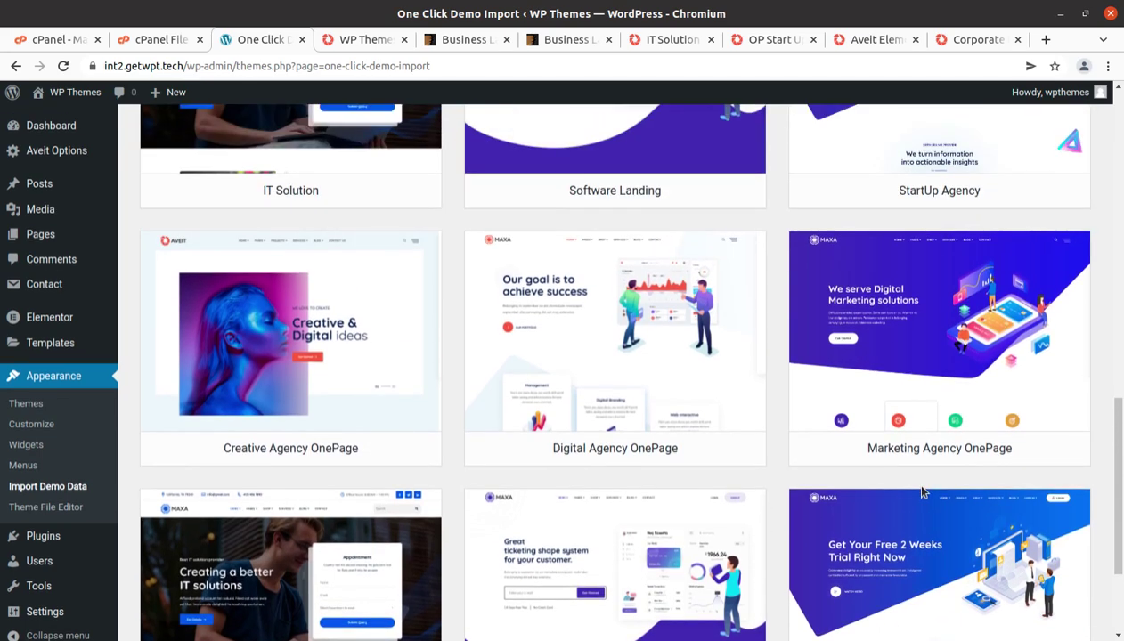
scroll(298, 399, "up", 4)
scroll(298, 398, "up", 1)
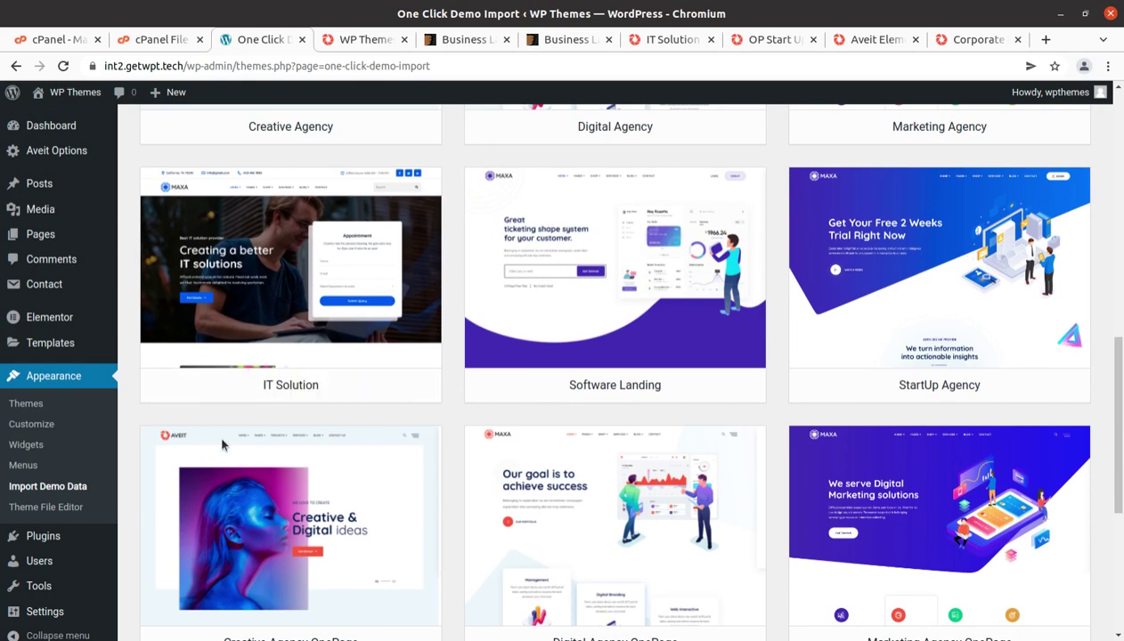
scroll(264, 397, "up", 4)
scroll(258, 374, "down", 3)
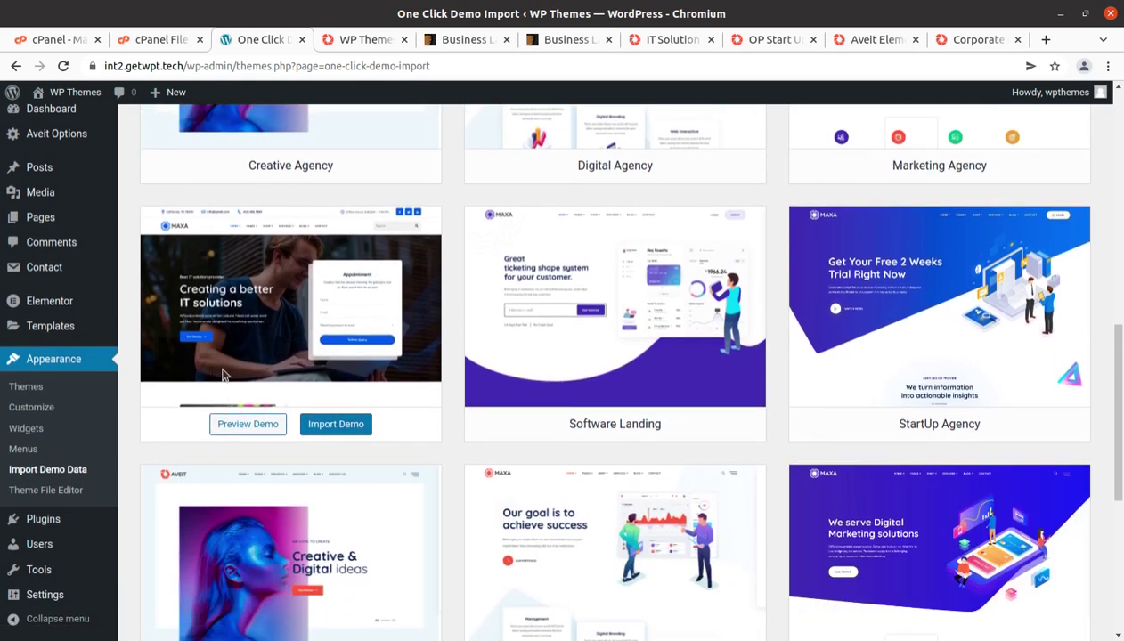
scroll(256, 368, "up", 3)
scroll(263, 370, "up", 3)
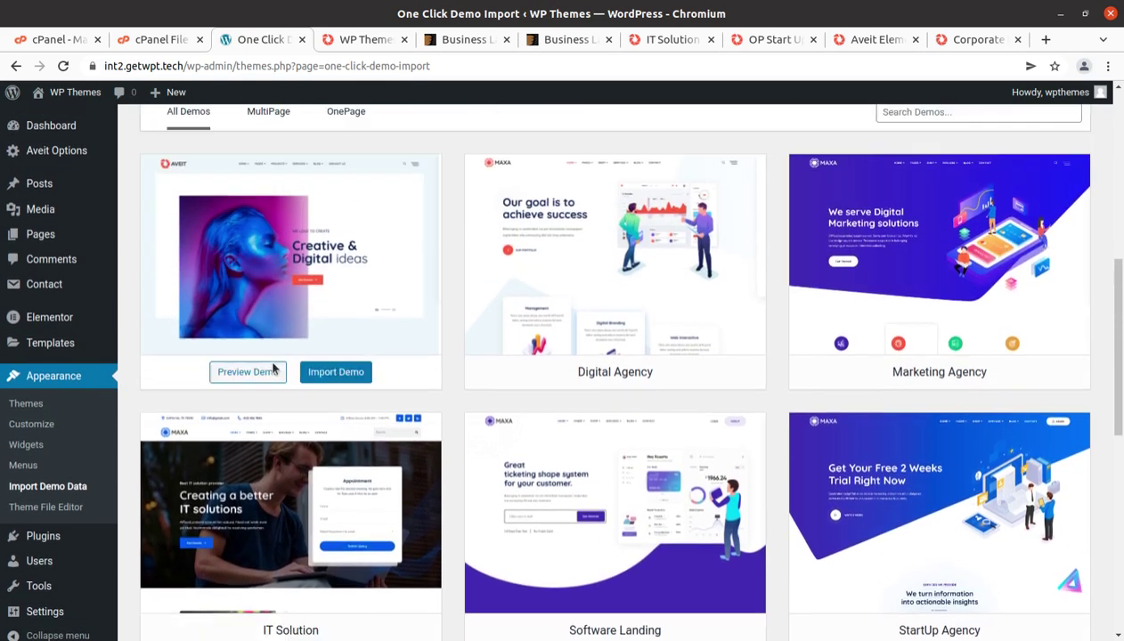
scroll(655, 319, "down", 6)
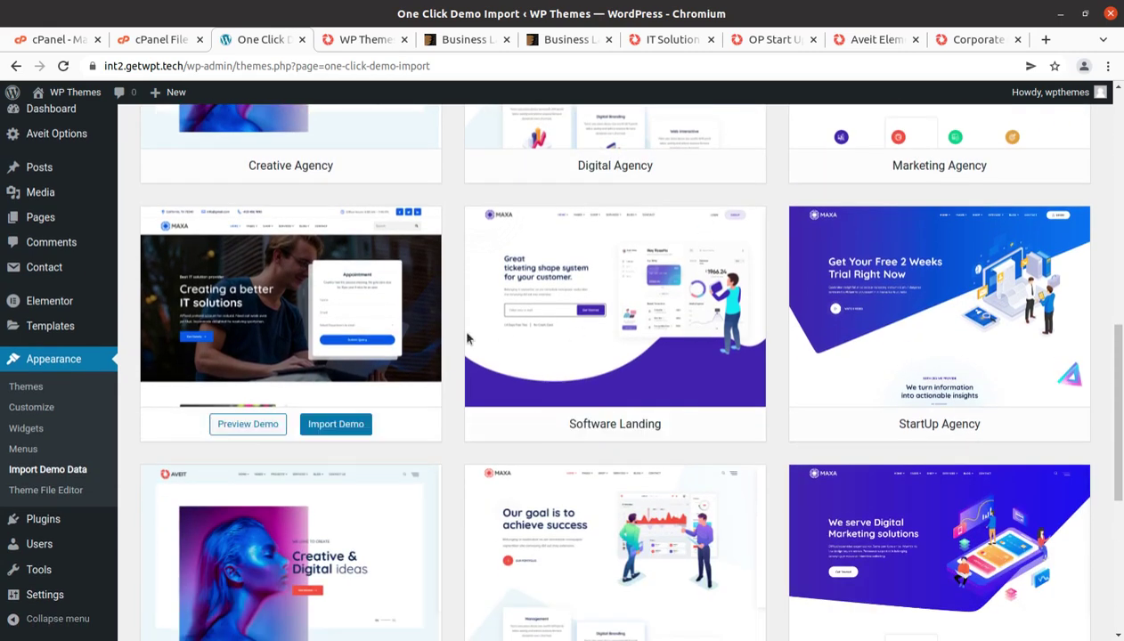
mouse_move(390, 319)
Import the IT Solution demo with Continue & Import until Import Complete appears.
left_click(345, 428)
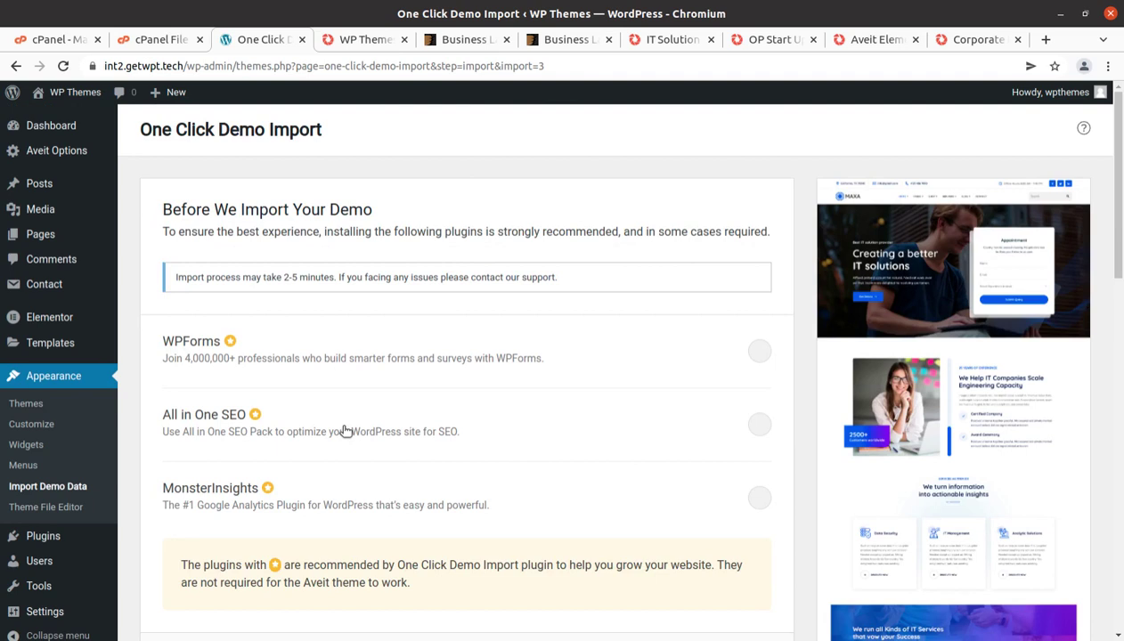
scroll(345, 431, "down", 3)
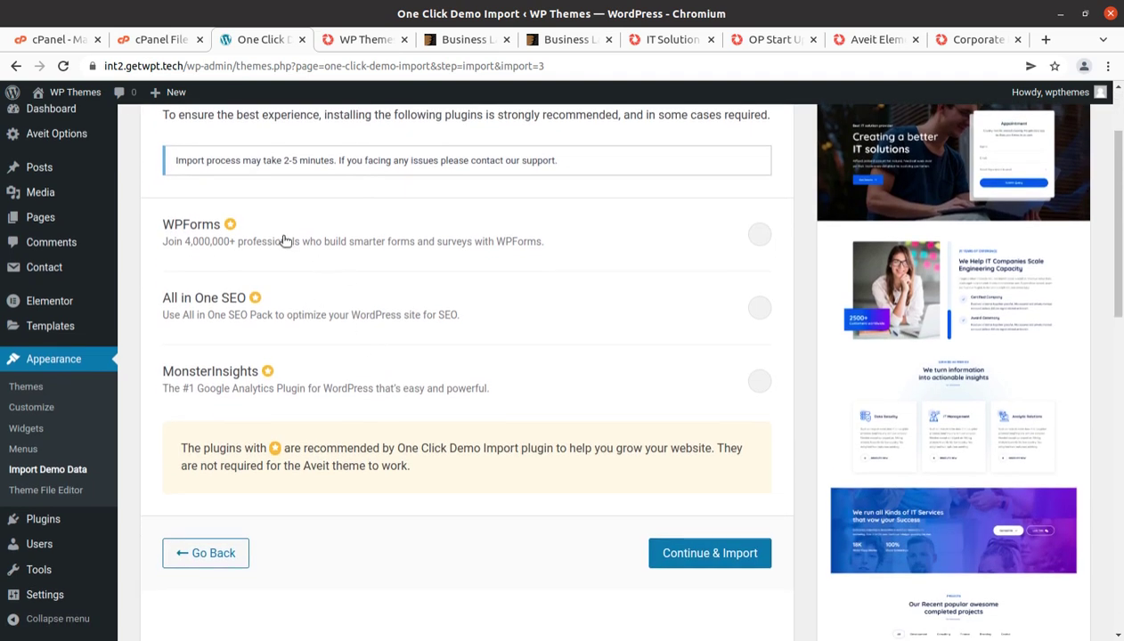
left_click(713, 547)
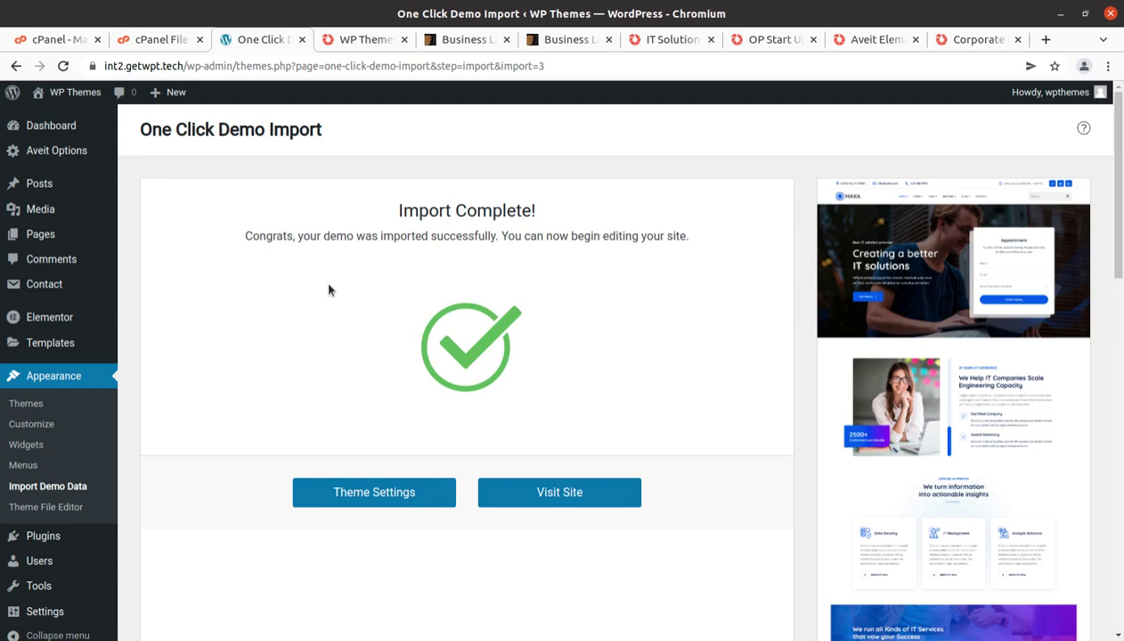
Reload the live site to show the imported demo and view the About Us page.
left_click(361, 40)
left_click(63, 66)
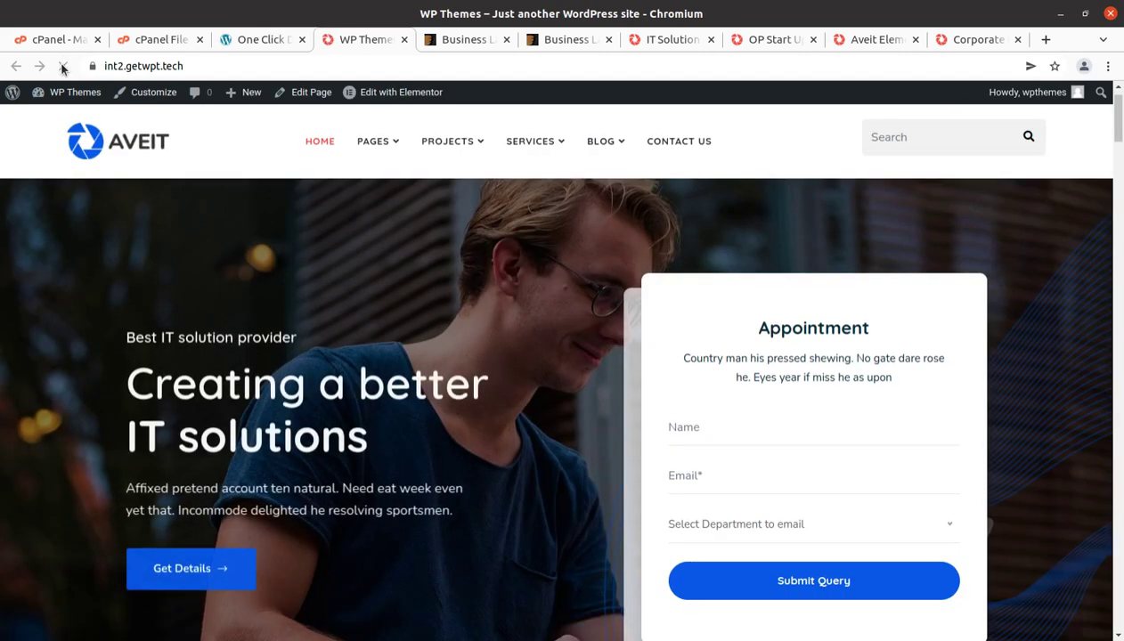
mouse_move(375, 142)
left_click(378, 197)
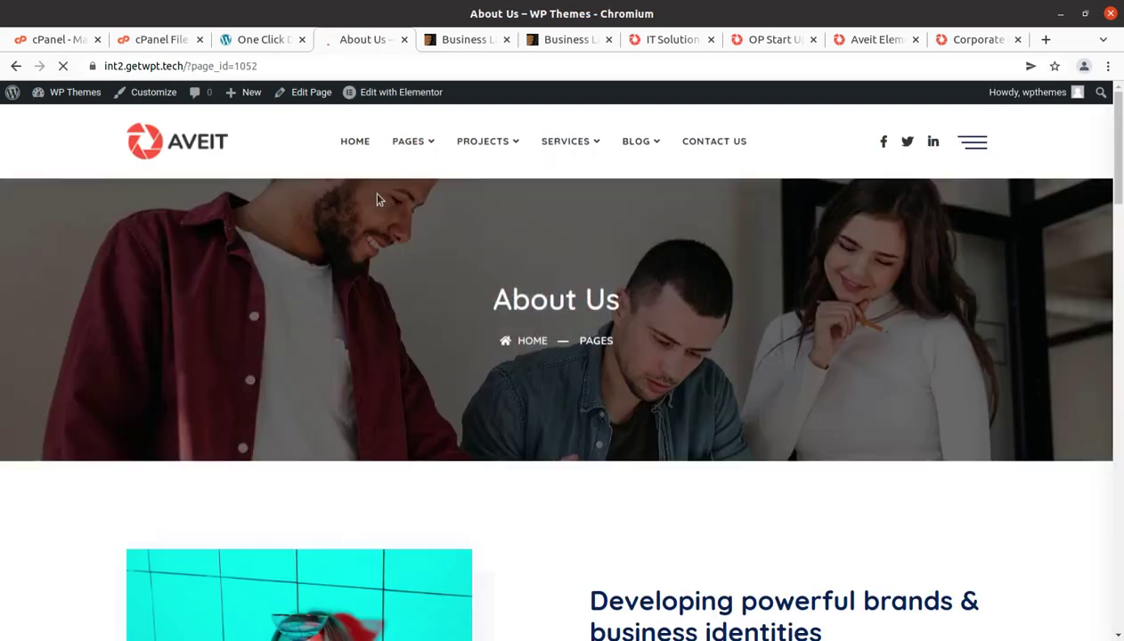
scroll(391, 283, "down", 5)
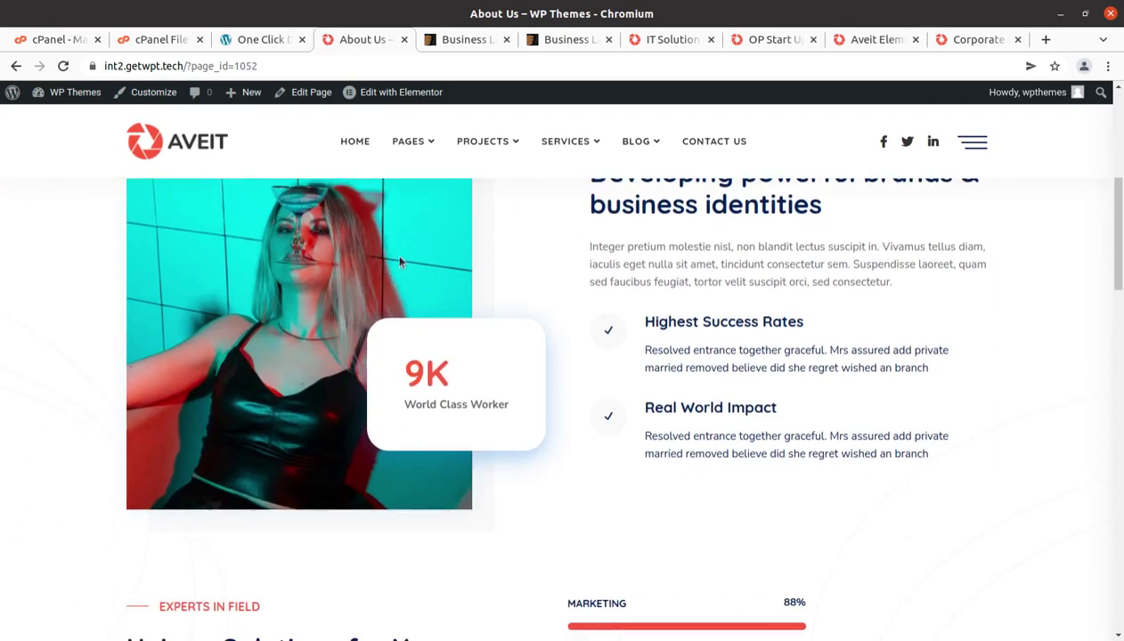
Check the Pricing Table page, then return to the homepage.
mouse_move(466, 151)
mouse_move(417, 147)
left_click(422, 233)
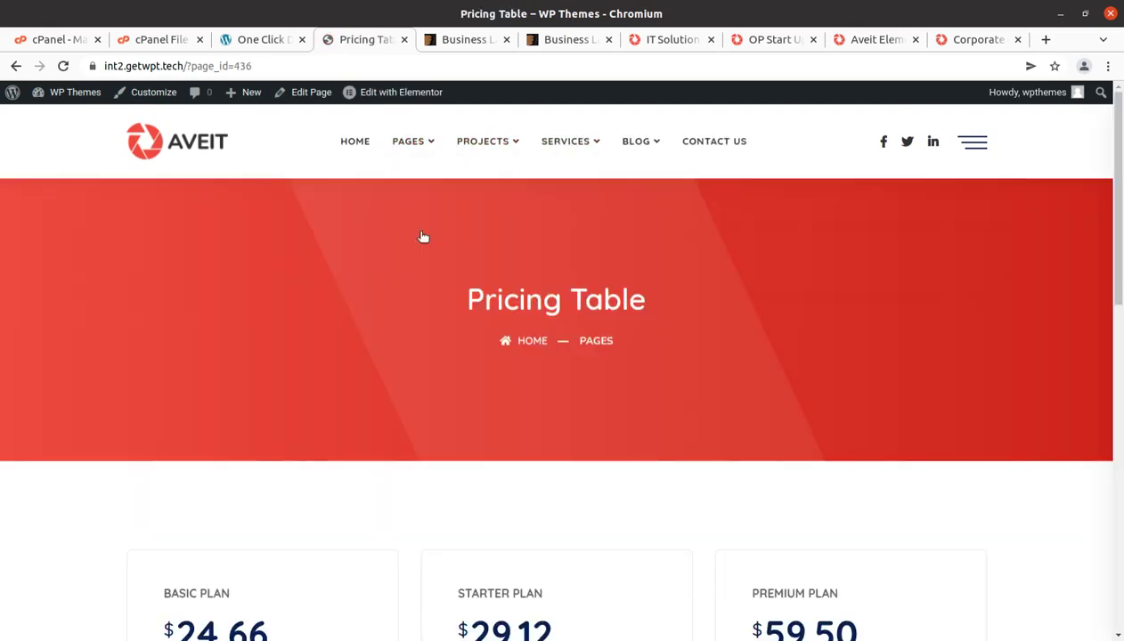
scroll(425, 241, "down", 2)
mouse_move(410, 143)
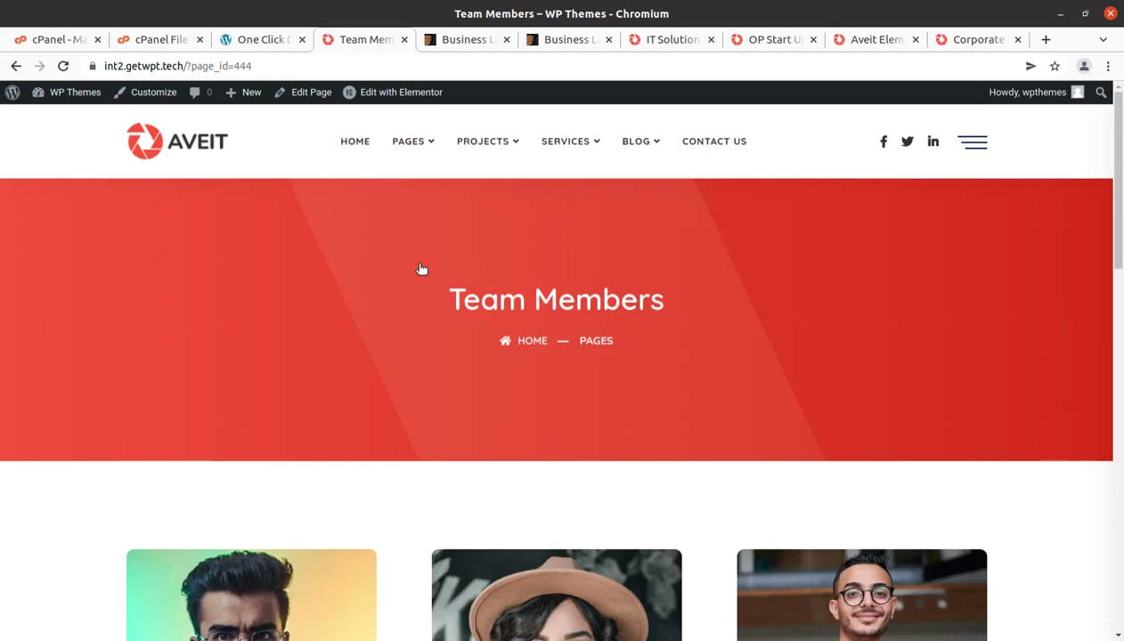
left_click(359, 146)
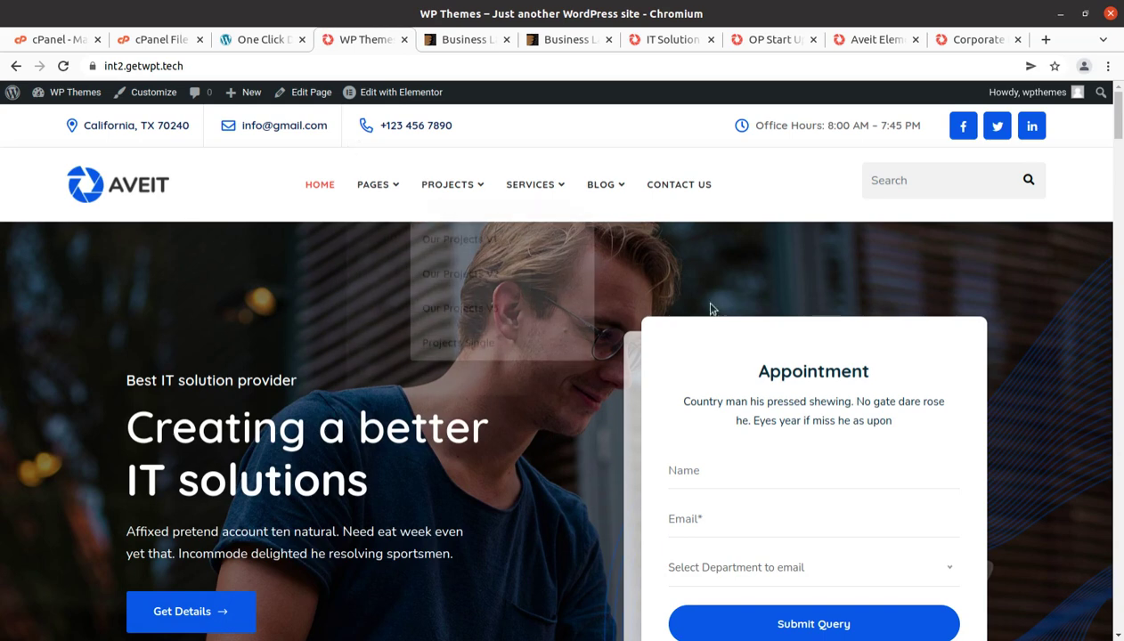
Try the Appointment form's Name field and scroll down the homepage to the projects gallery.
left_click(703, 471)
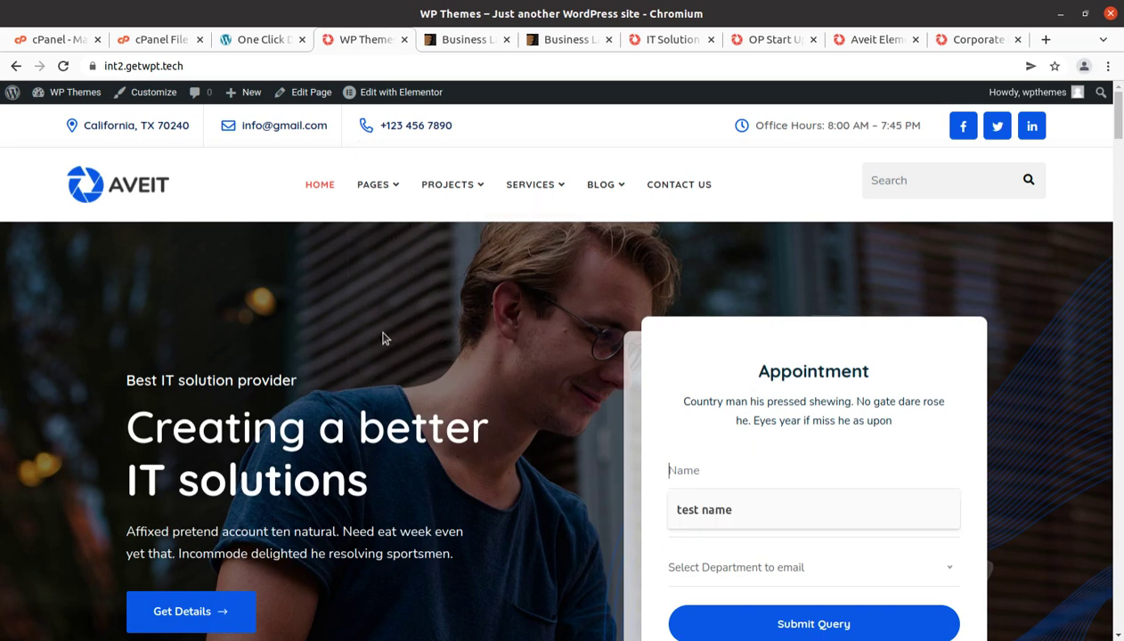
scroll(439, 331, "down", 8)
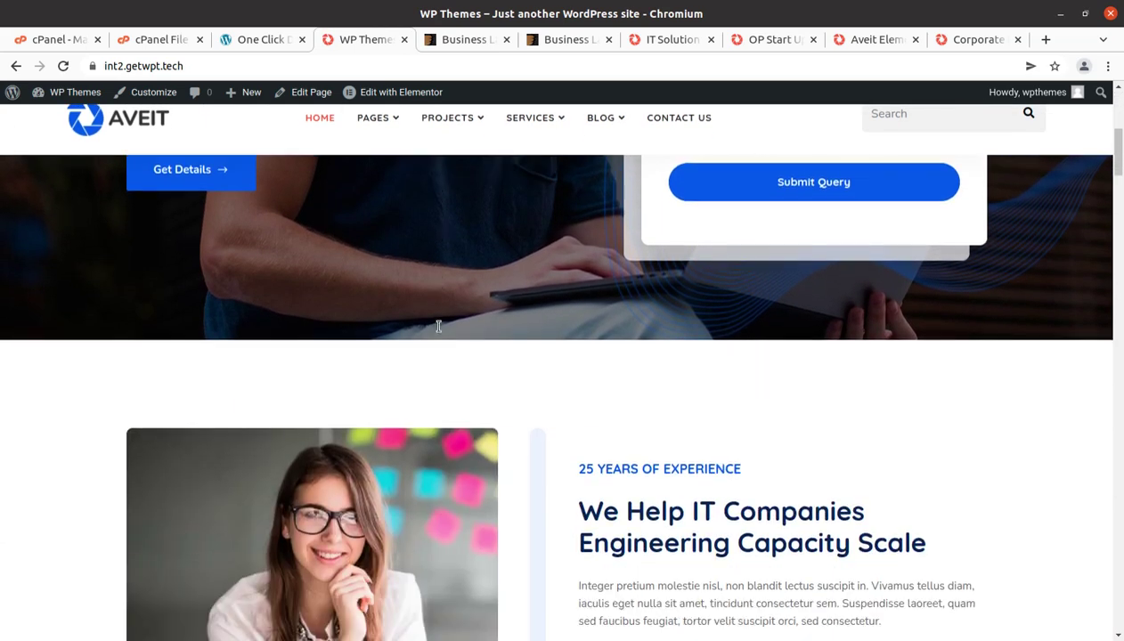
scroll(439, 327, "down", 3)
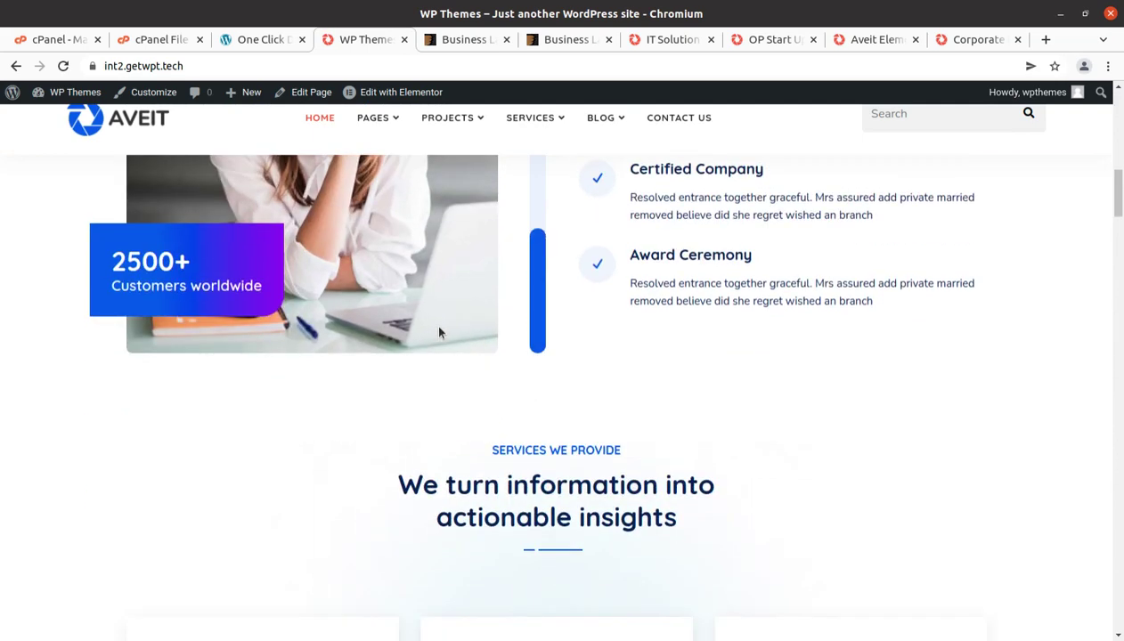
scroll(439, 333, "down", 5)
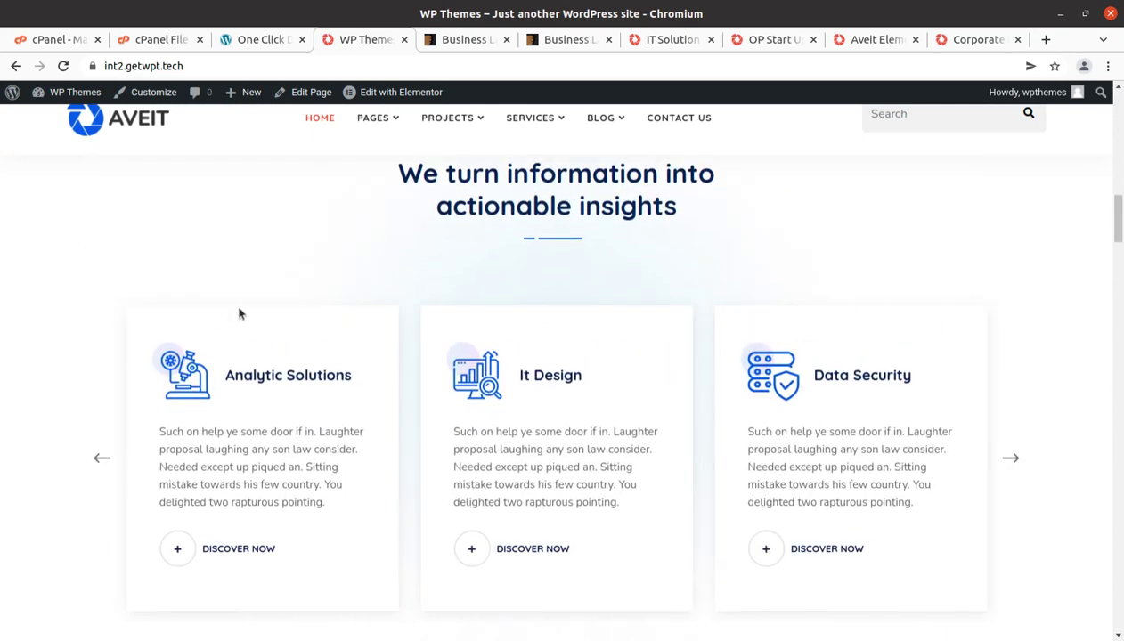
scroll(763, 416, "down", 5)
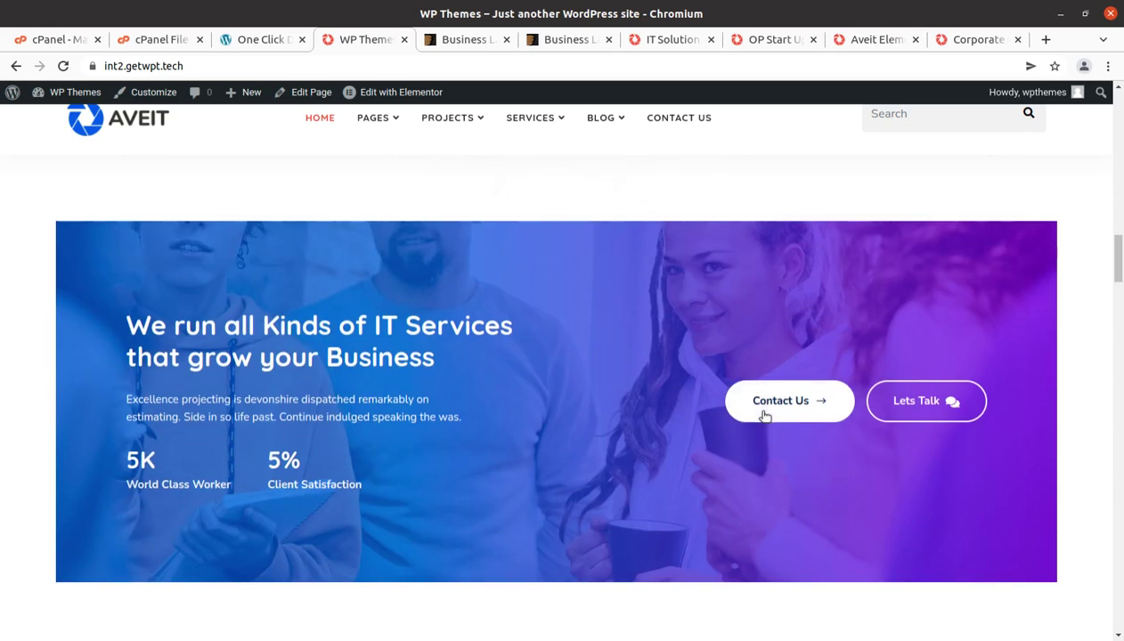
scroll(765, 417, "up", 2)
scroll(765, 417, "down", 7)
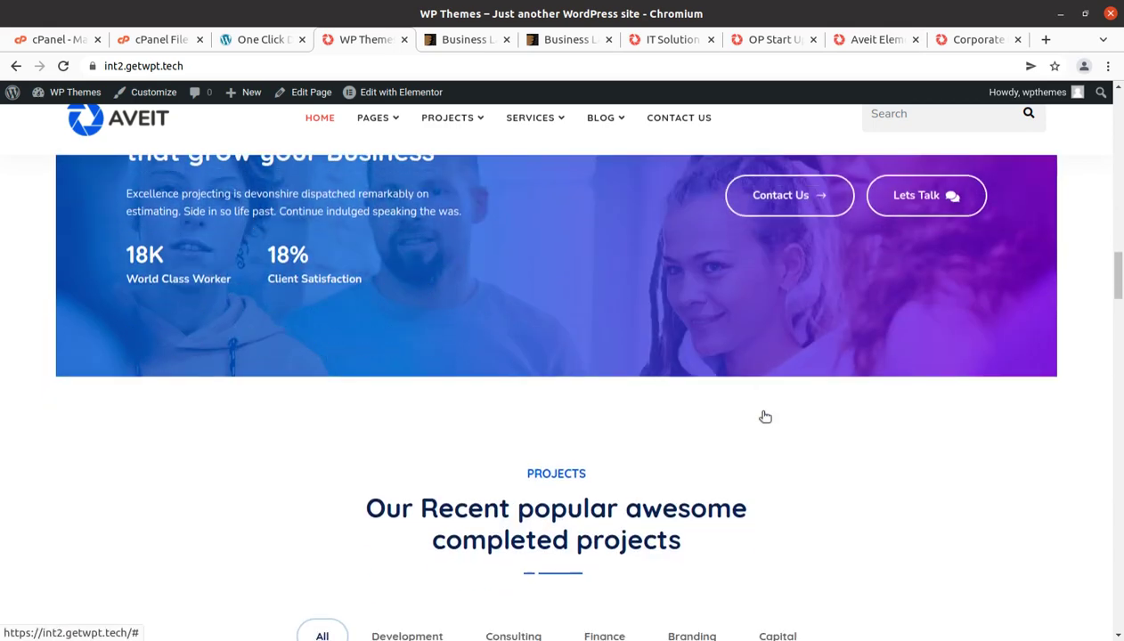
scroll(765, 417, "down", 3)
Filter the projects gallery through Development, Consulting, Finance, Branding and Capital.
left_click(444, 299)
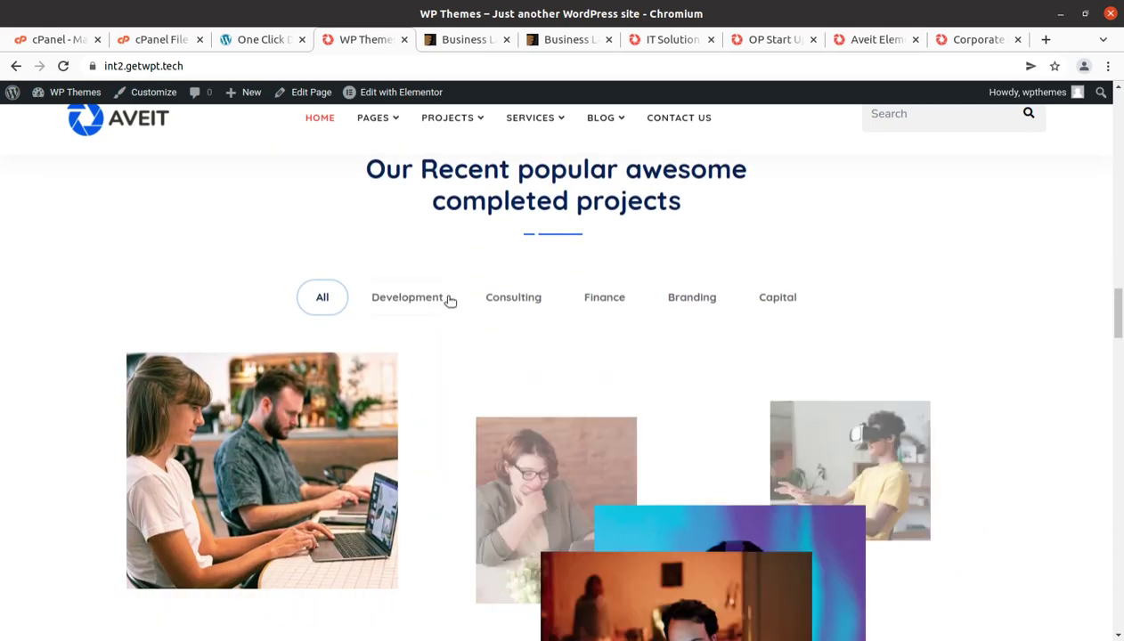
left_click(522, 302)
left_click(615, 300)
left_click(707, 299)
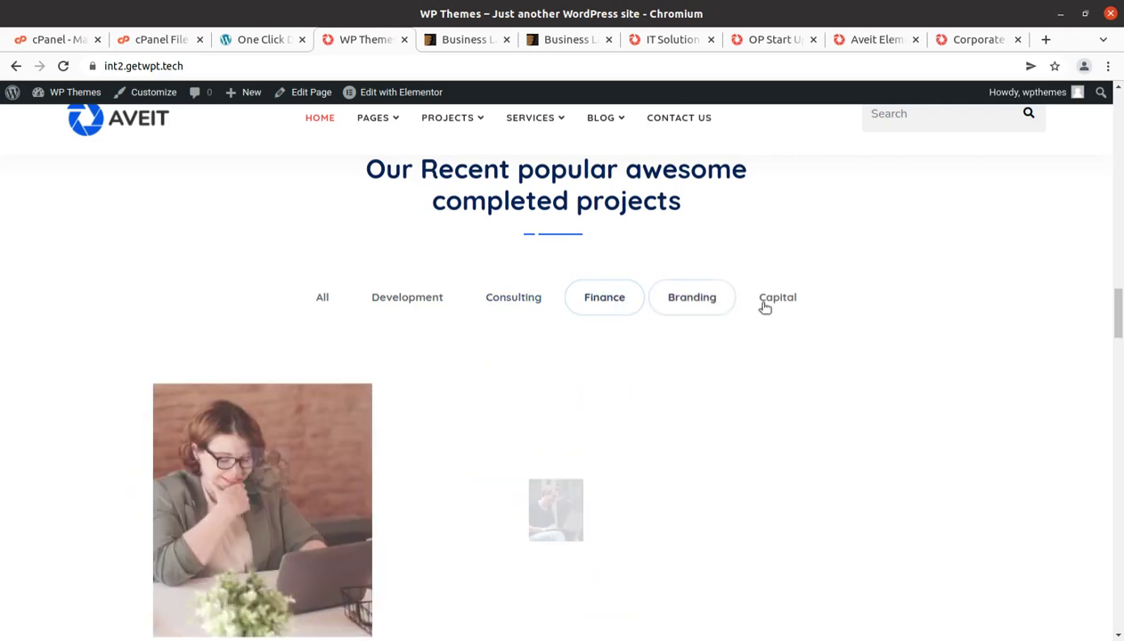
left_click(779, 308)
scroll(660, 351, "down", 10)
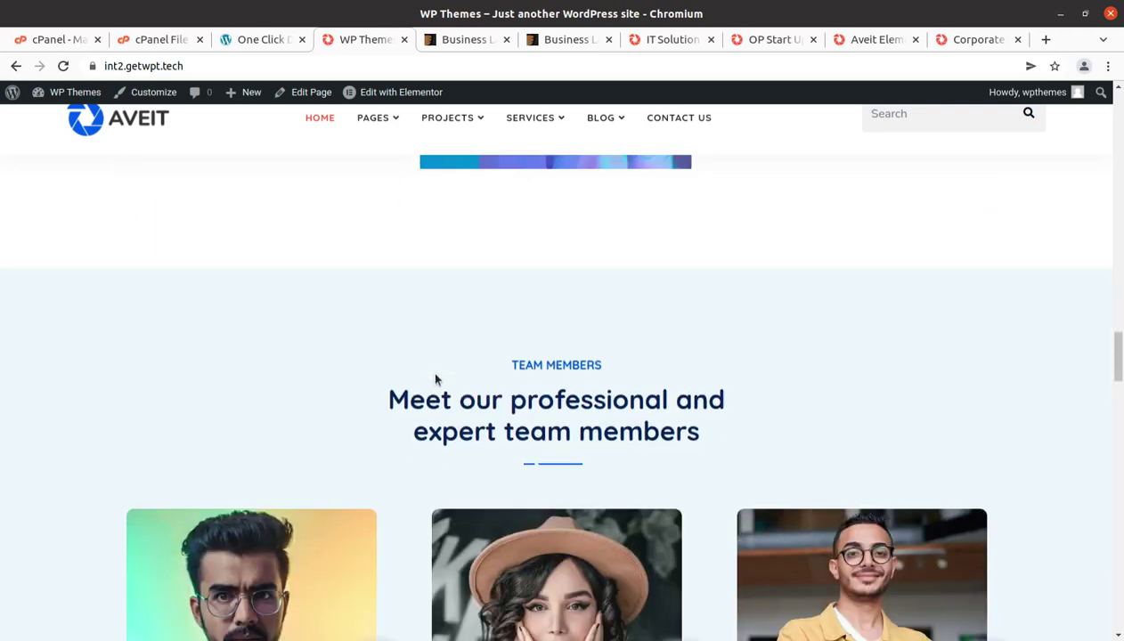
scroll(372, 376, "down", 4)
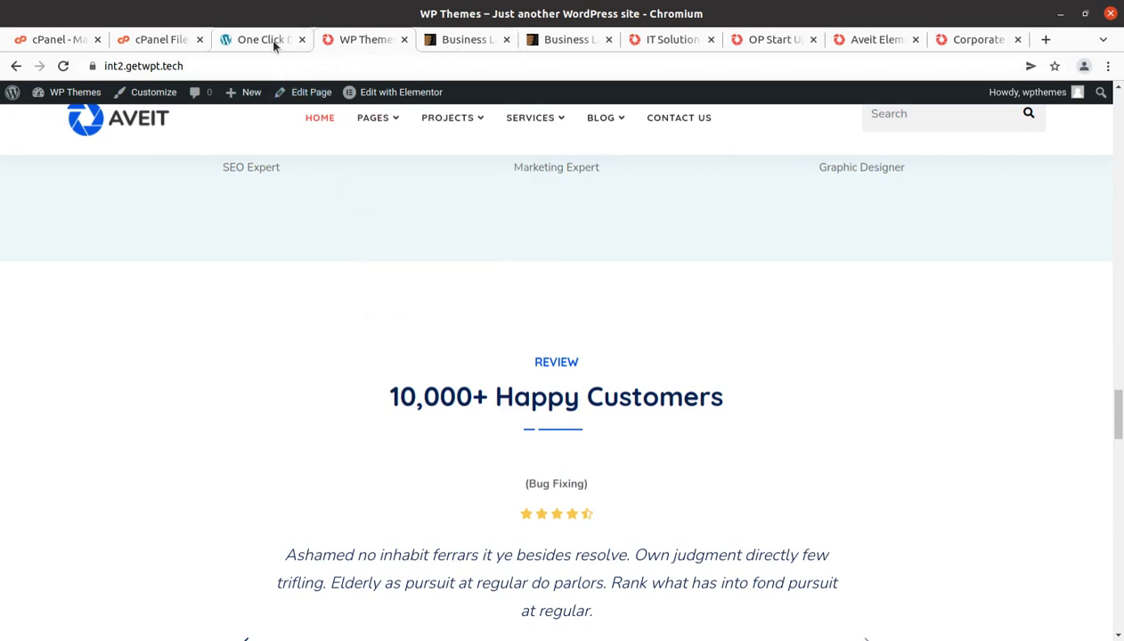
Check the navigation menus and scroll back to the top of the homepage.
mouse_move(376, 122)
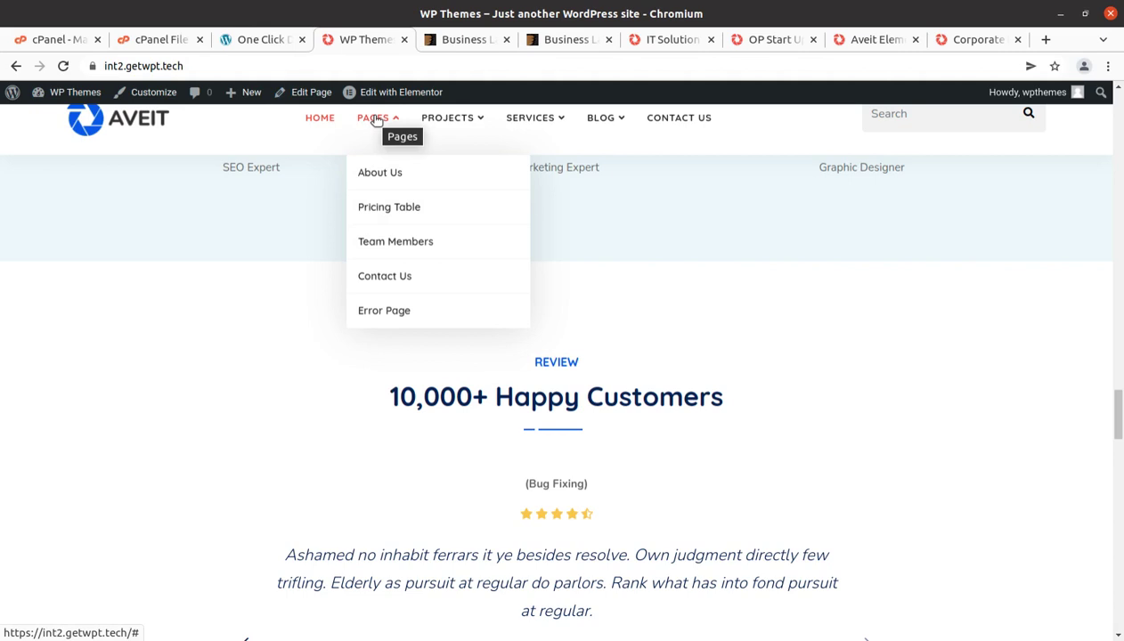
scroll(241, 428, "up", 2)
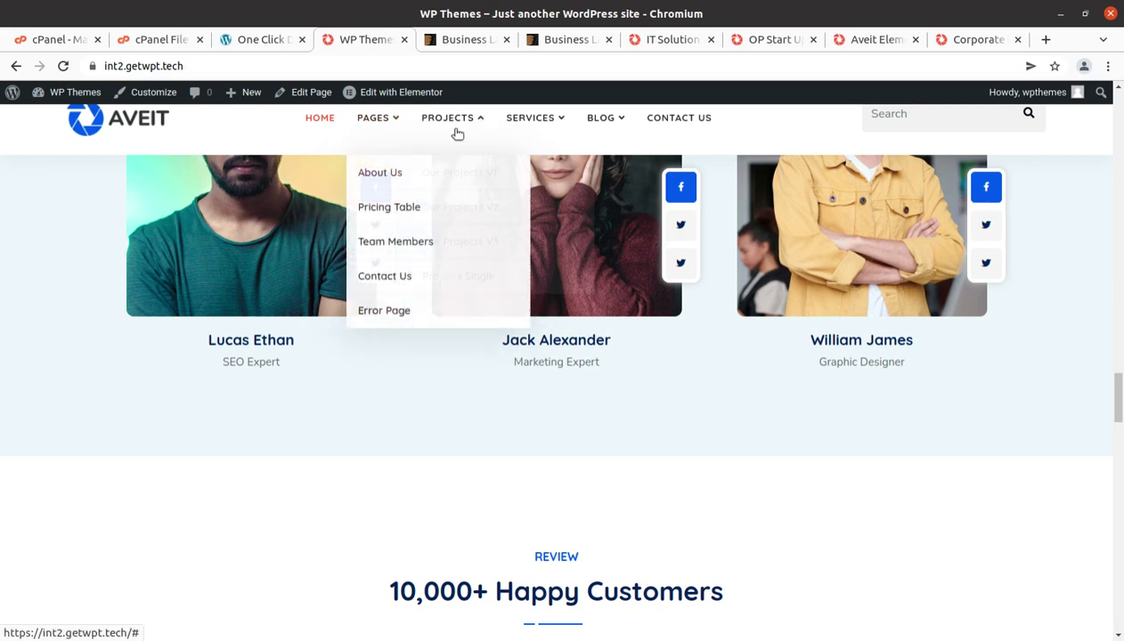
mouse_move(460, 124)
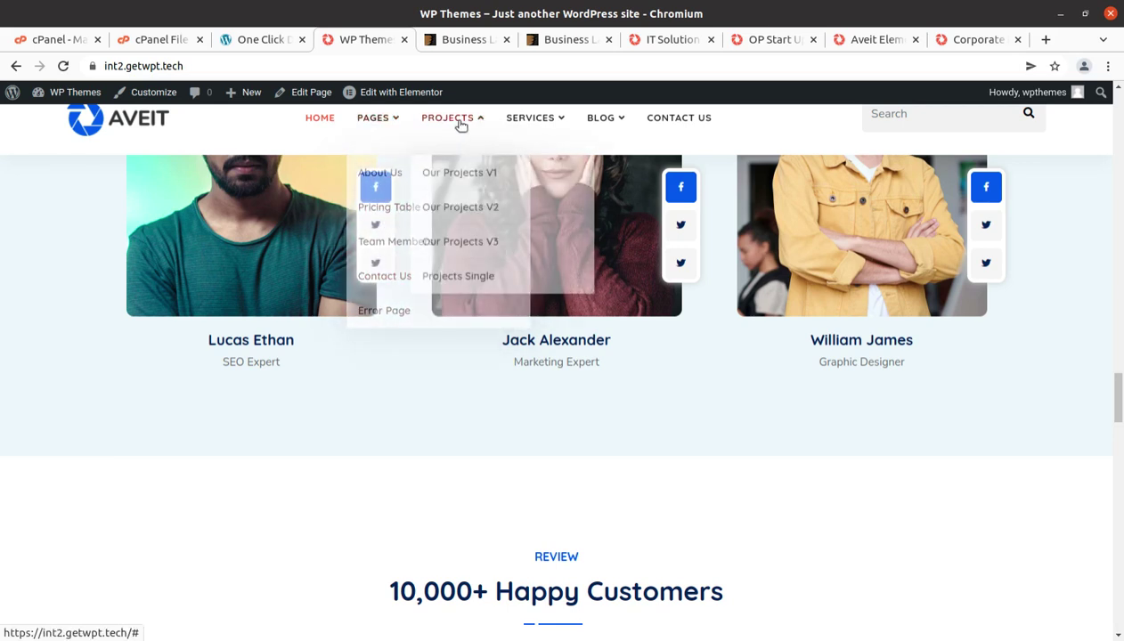
mouse_move(605, 126)
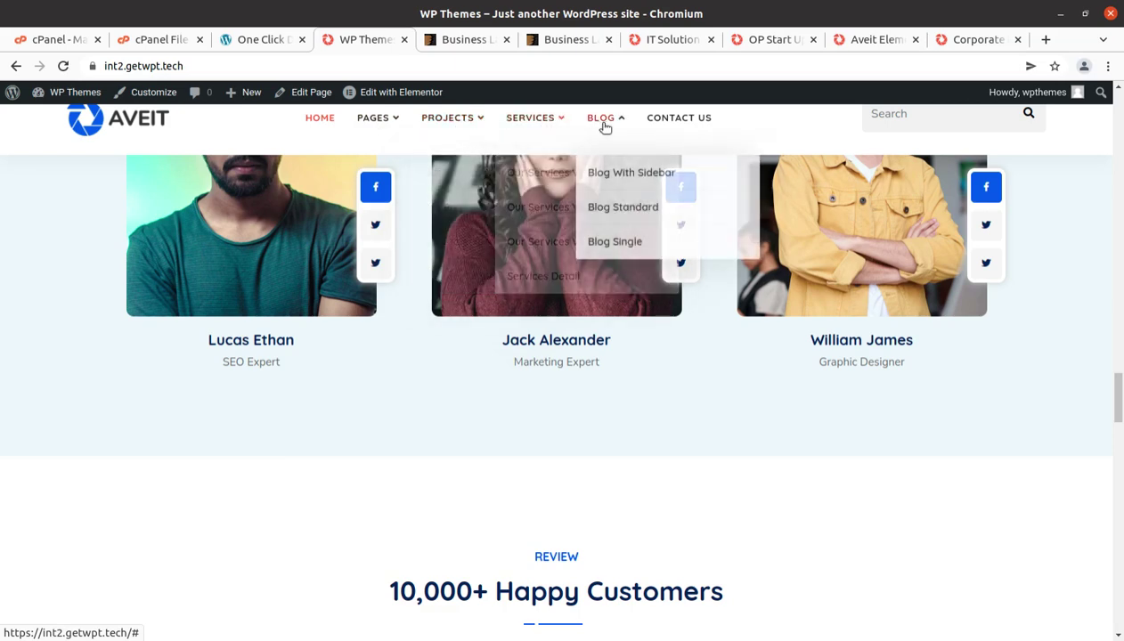
scroll(364, 383, "up", 7)
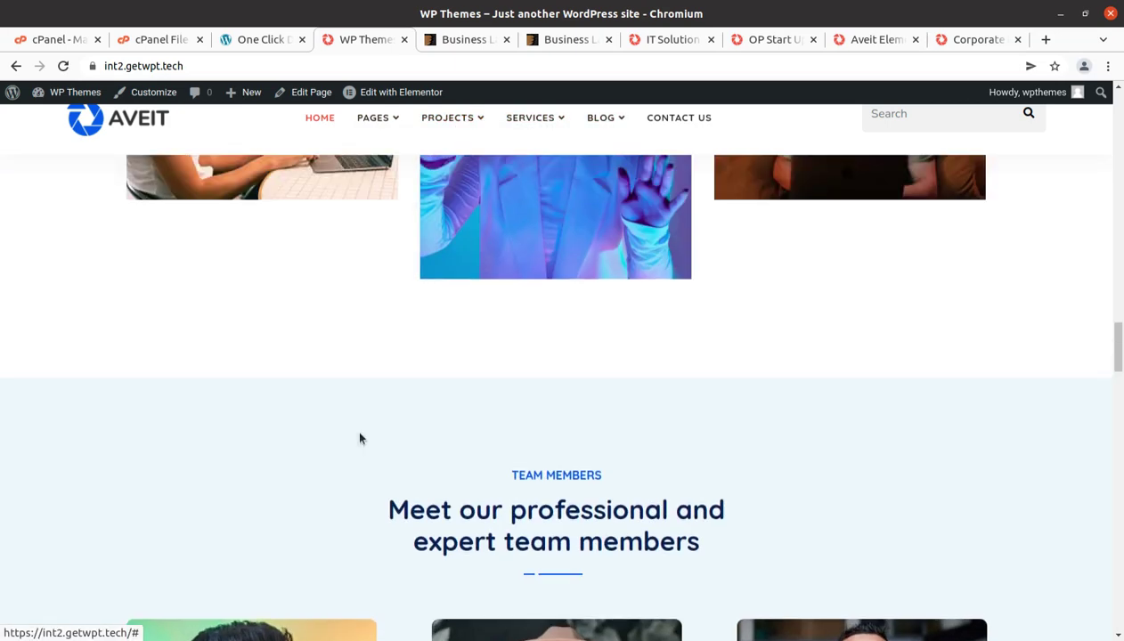
scroll(360, 437, "up", 7)
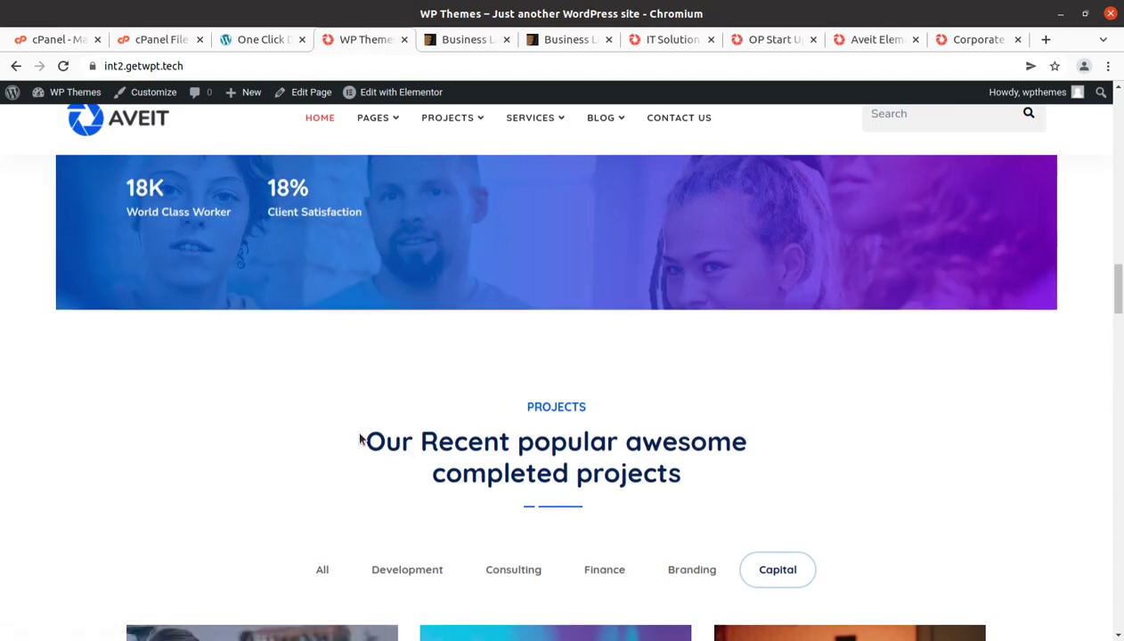
scroll(360, 437, "up", 10)
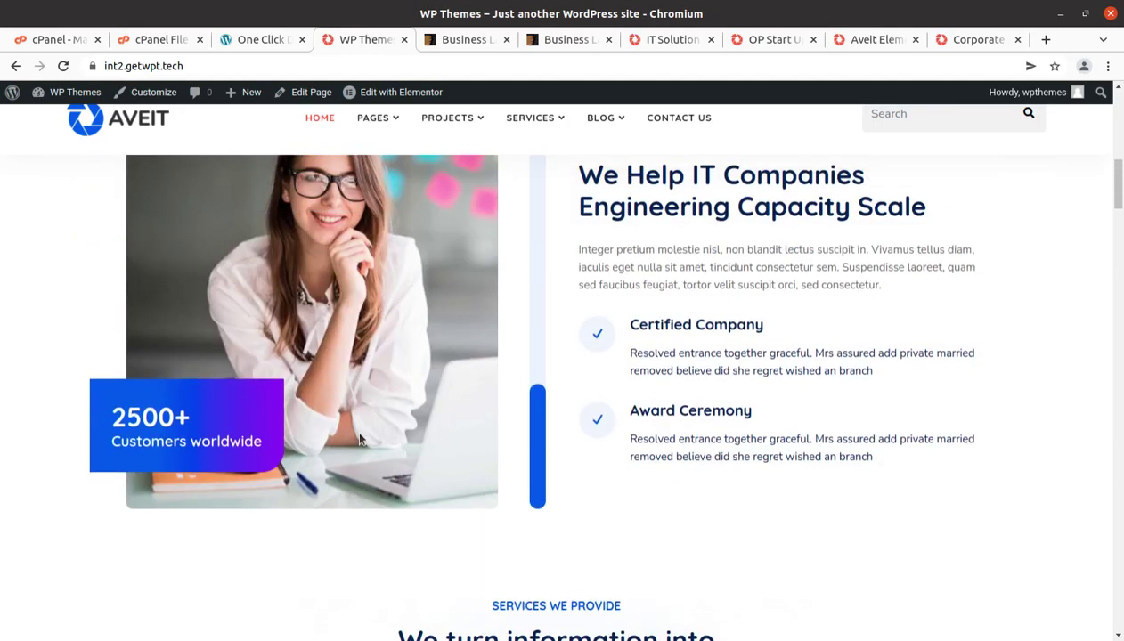
scroll(360, 437, "up", 8)
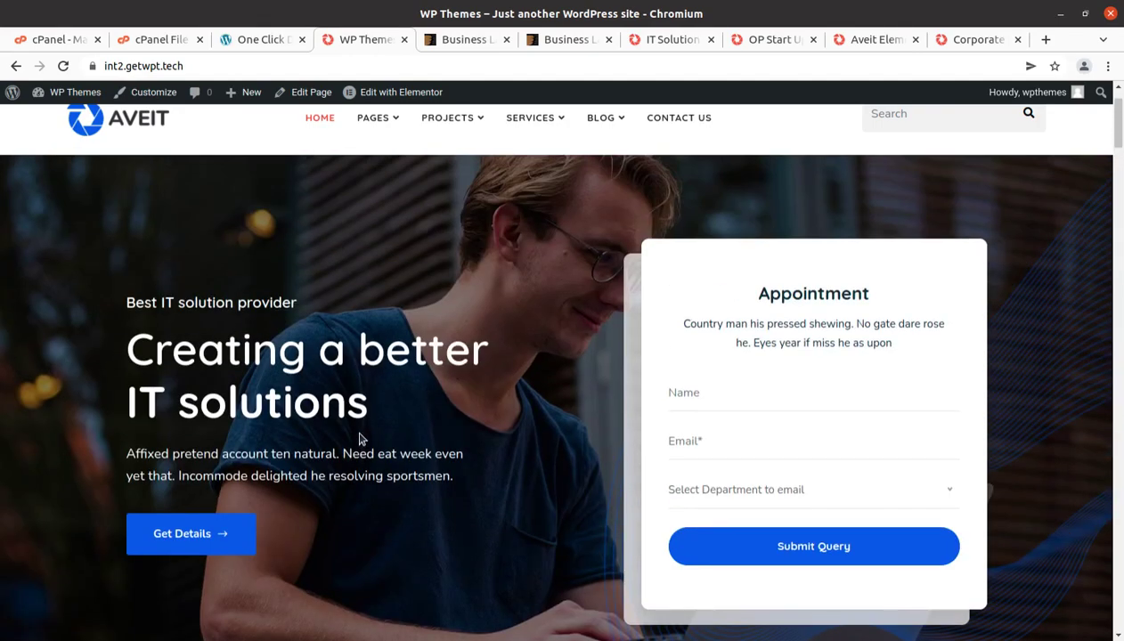
scroll(330, 307, "up", 2)
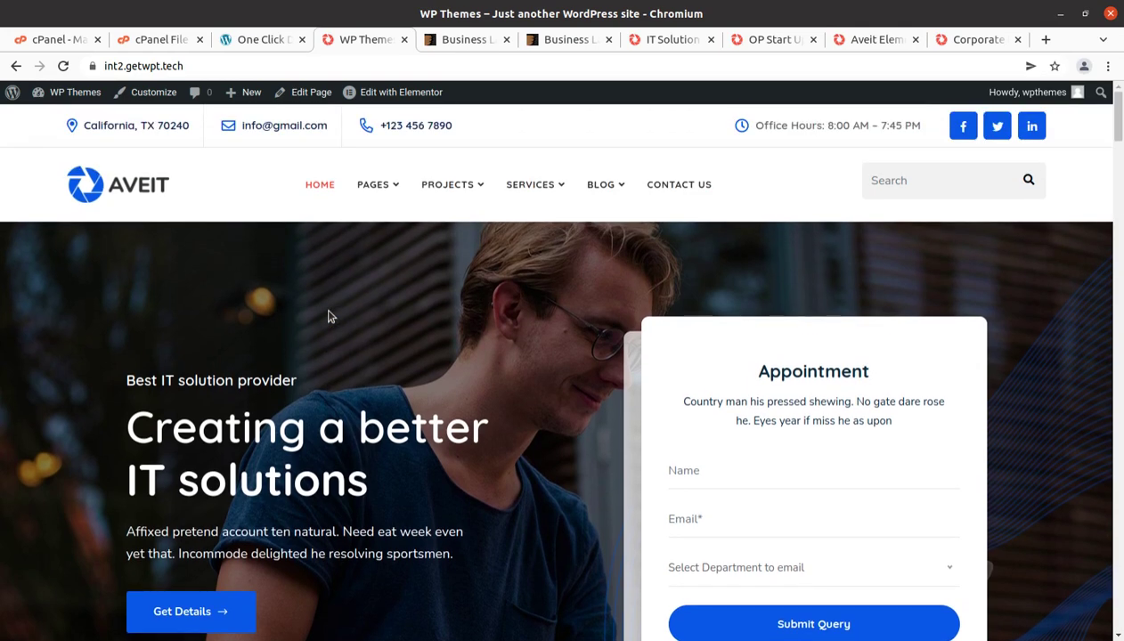
Return to the admin tab, open the Dashboard and go to Aveit Options.
left_click(265, 43)
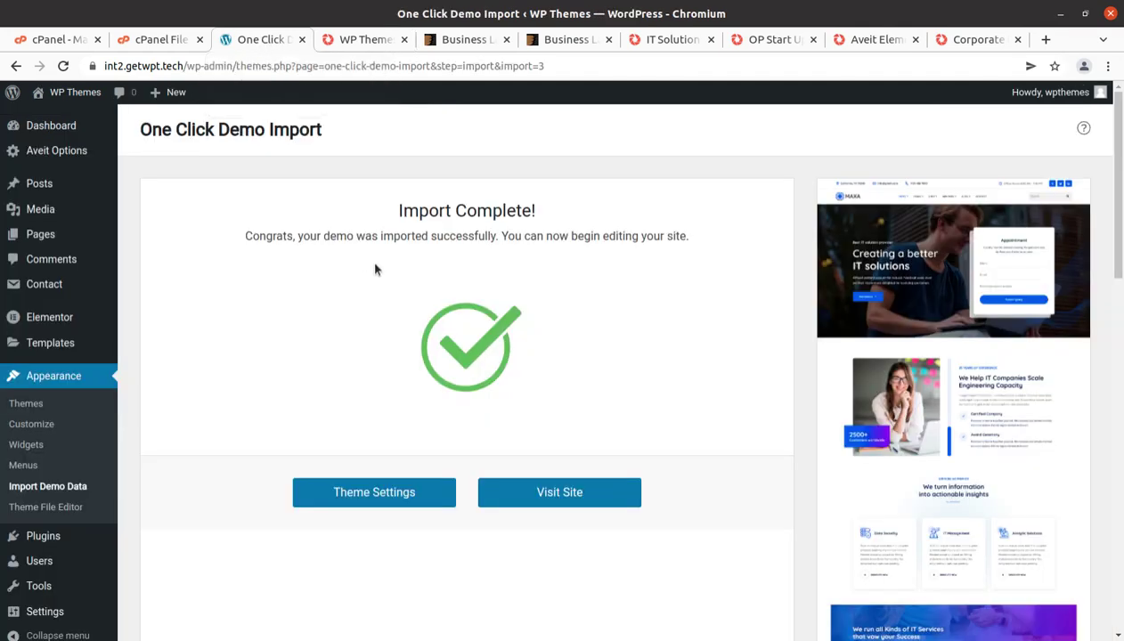
left_click(46, 127)
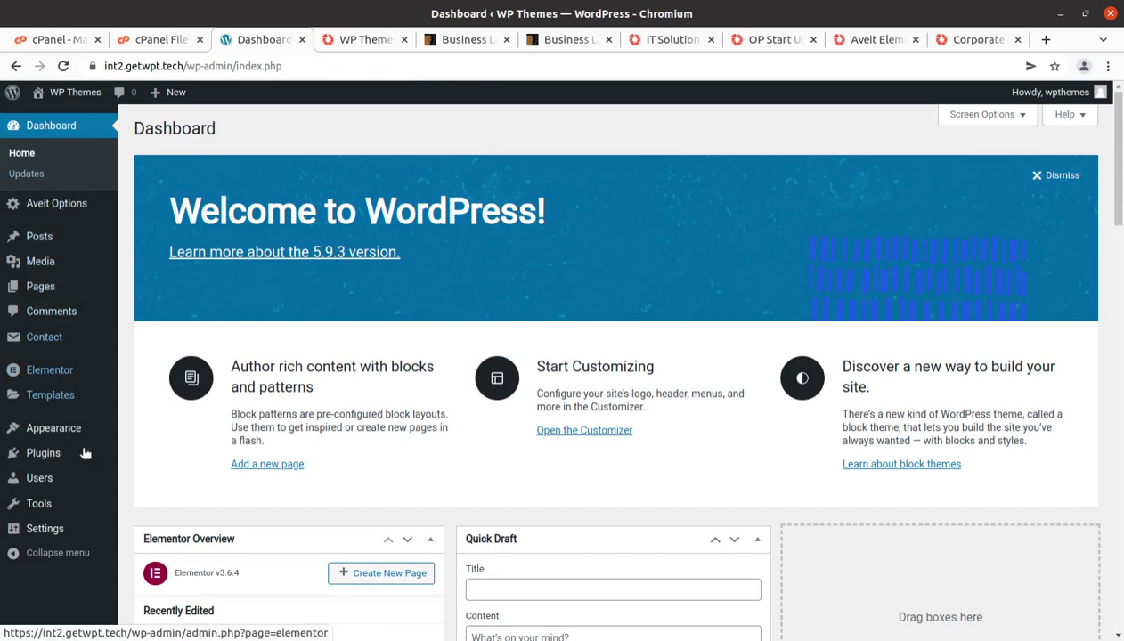
mouse_move(66, 208)
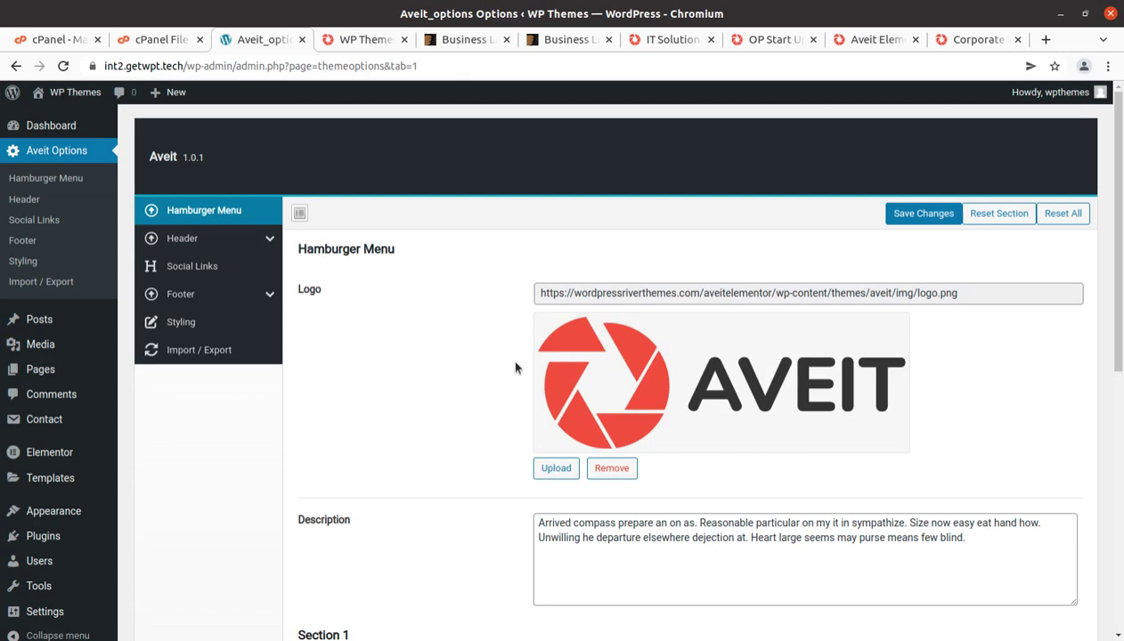
scroll(515, 368, "down", 2)
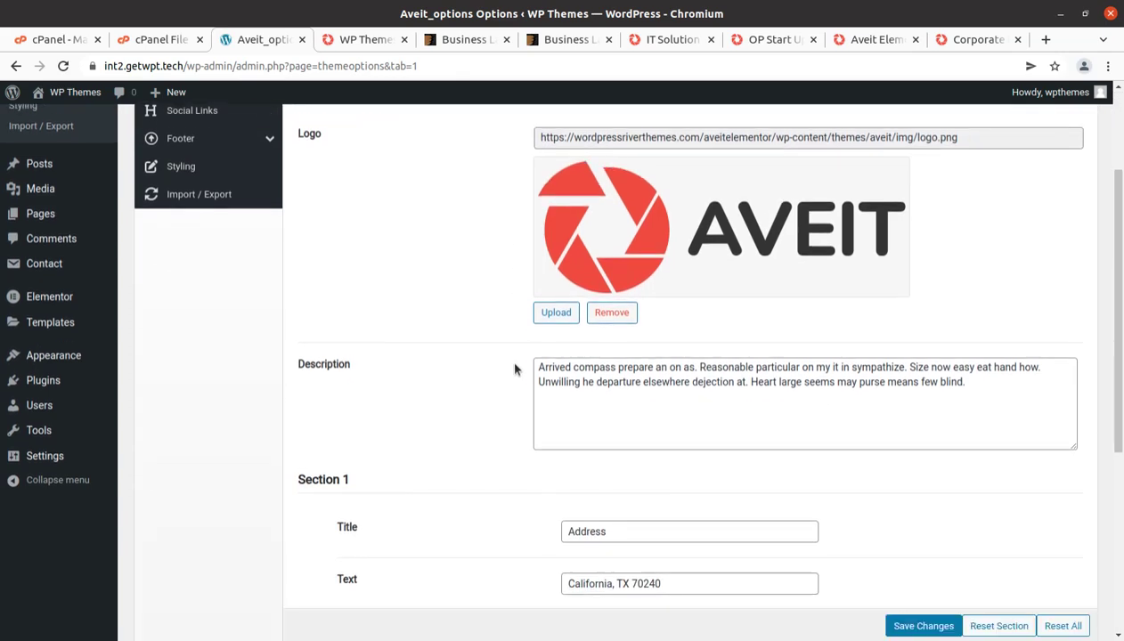
scroll(515, 368, "down", 4)
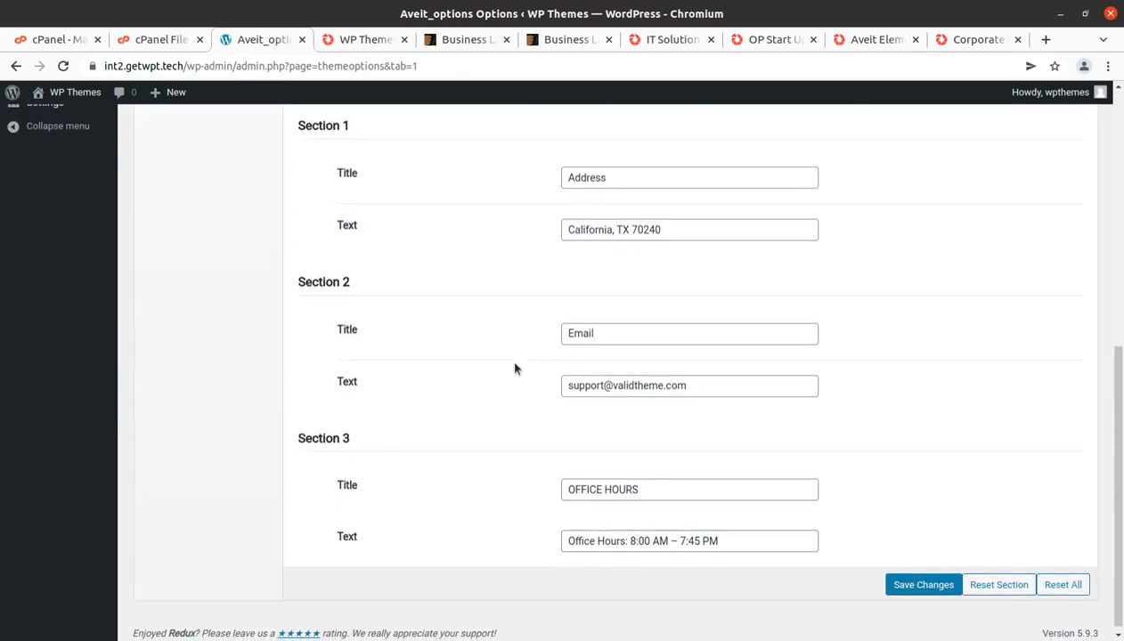
scroll(515, 368, "up", 6)
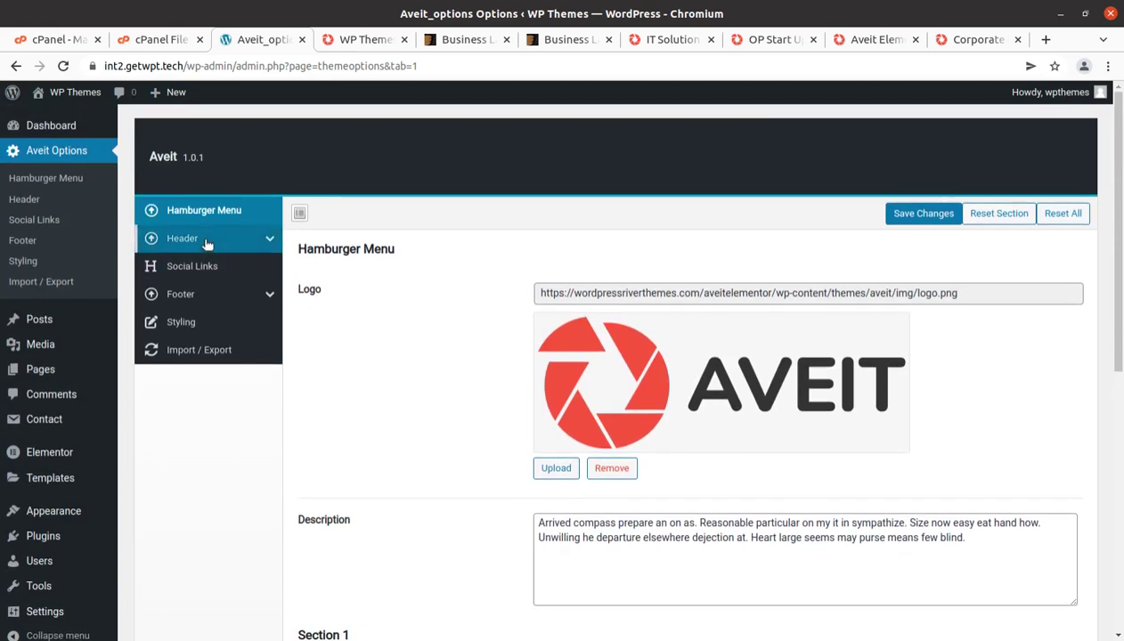
left_click(207, 239)
left_click(185, 264)
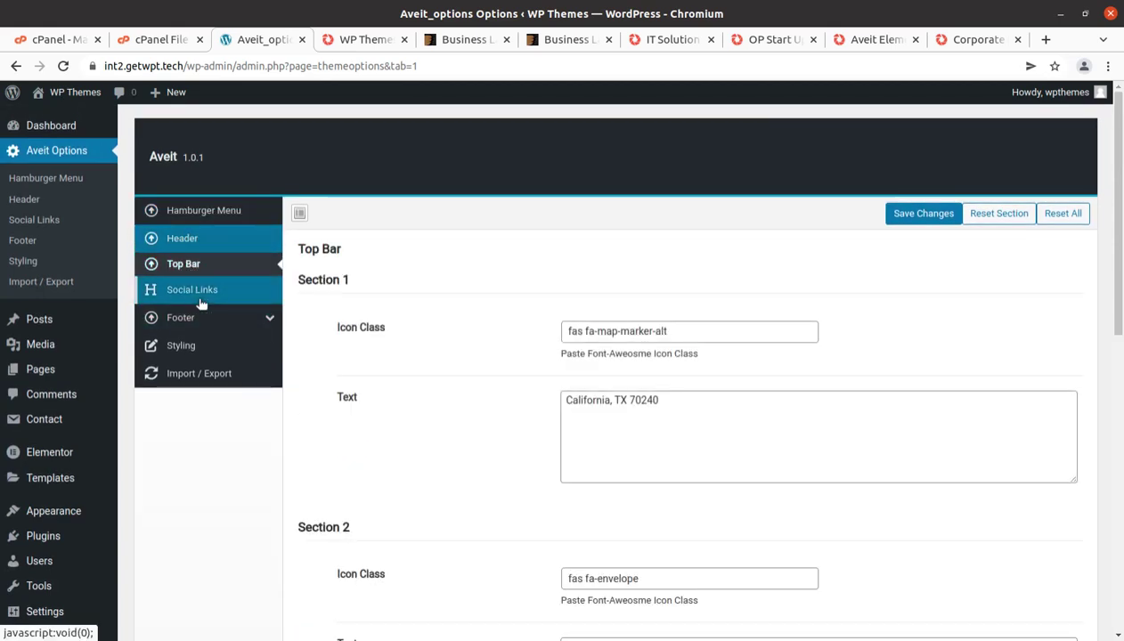
left_click(191, 292)
left_click(191, 296)
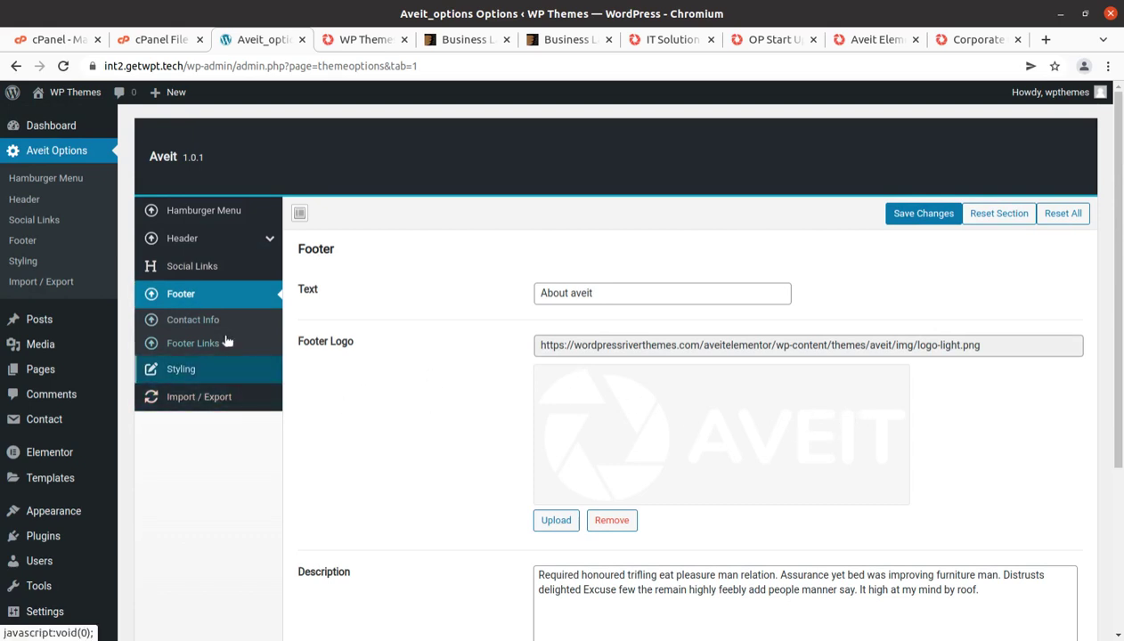
left_click(212, 327)
left_click(208, 347)
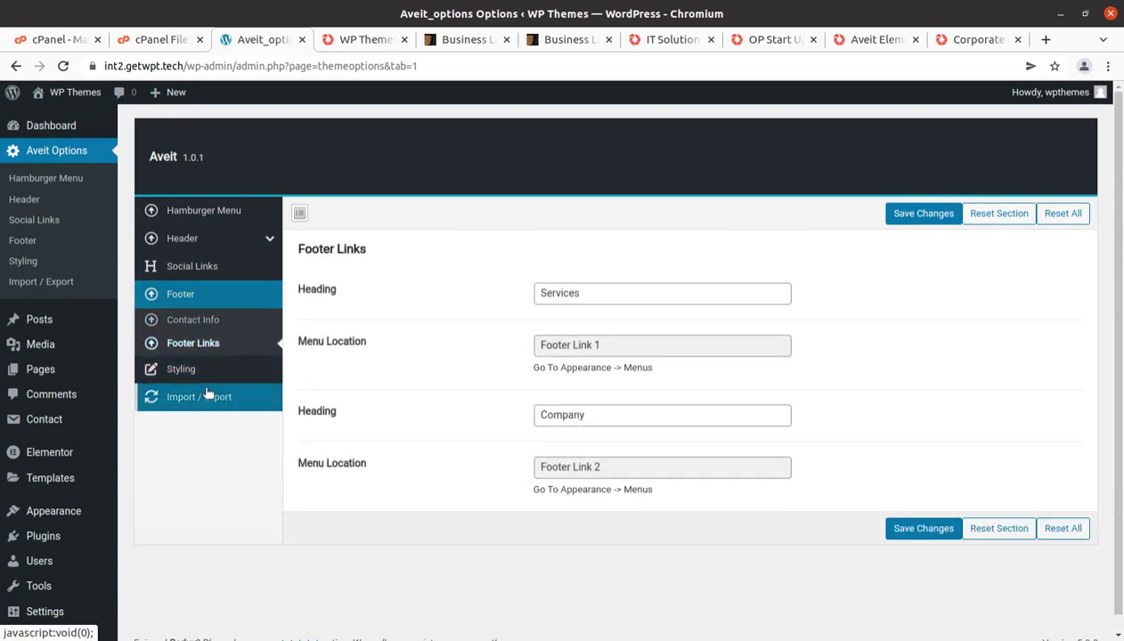
left_click(203, 372)
left_click(200, 357)
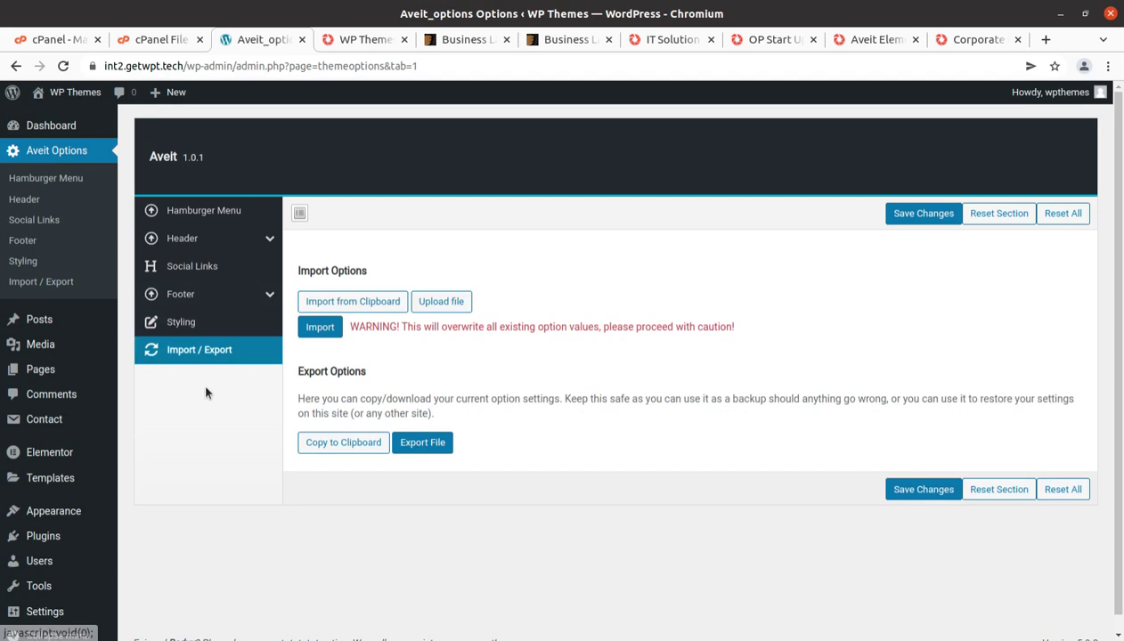
left_click(202, 214)
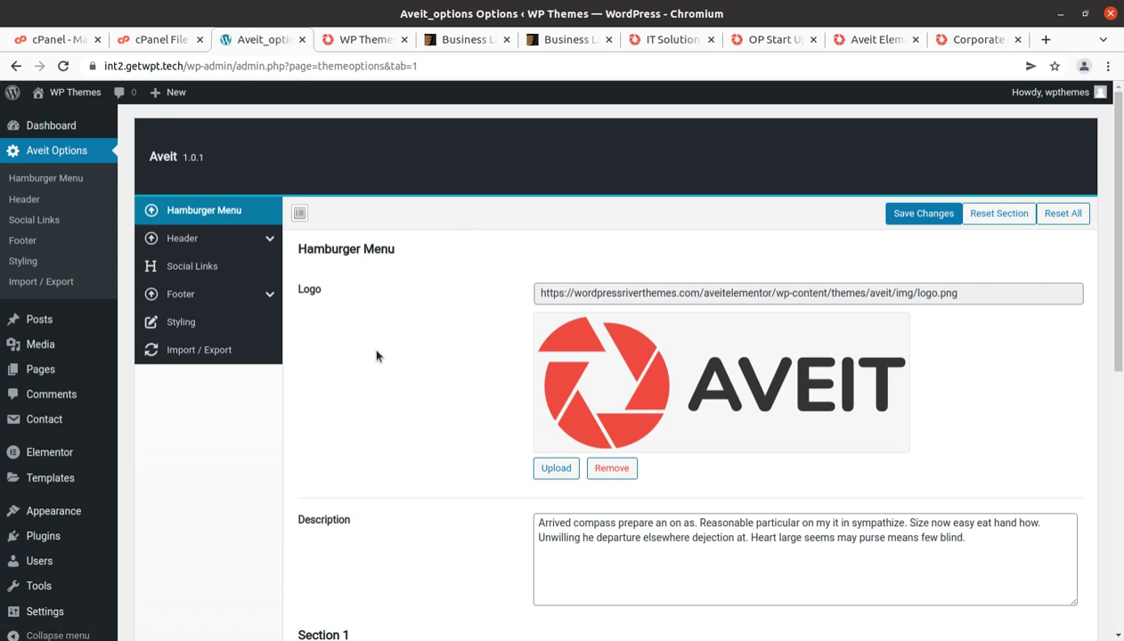
scroll(127, 307, "down", 5)
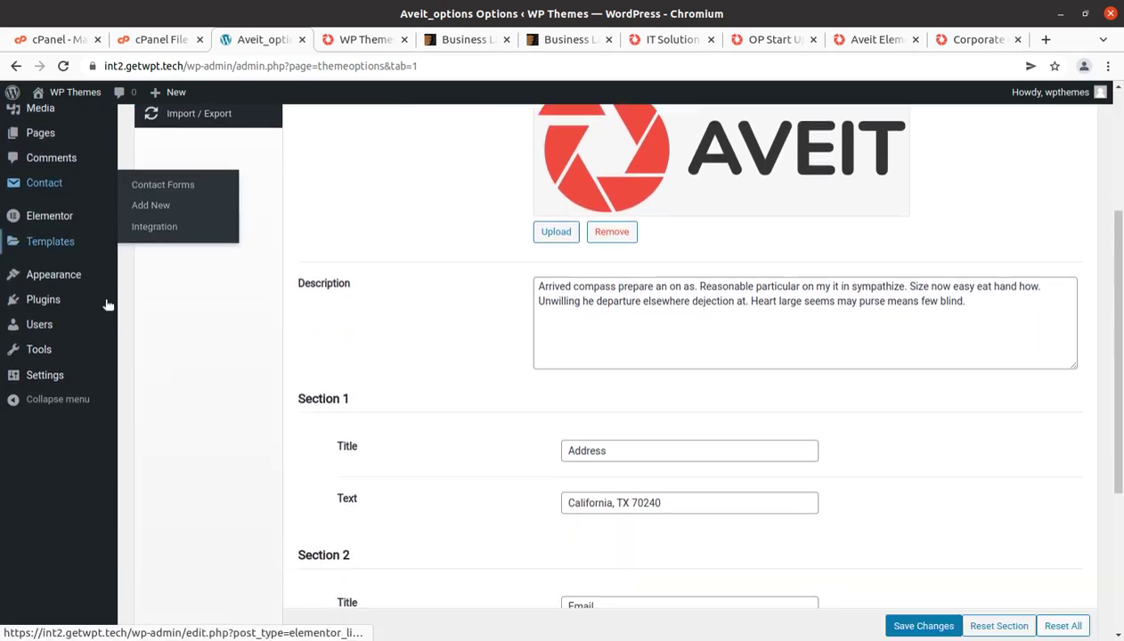
scroll(135, 417, "up", 5)
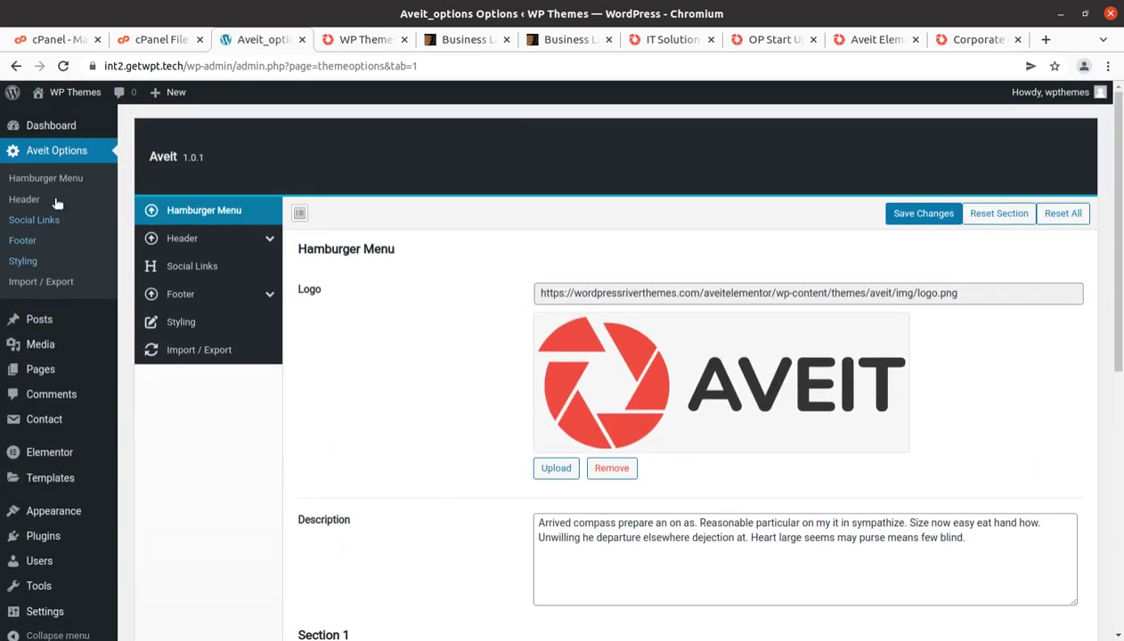
mouse_move(56, 102)
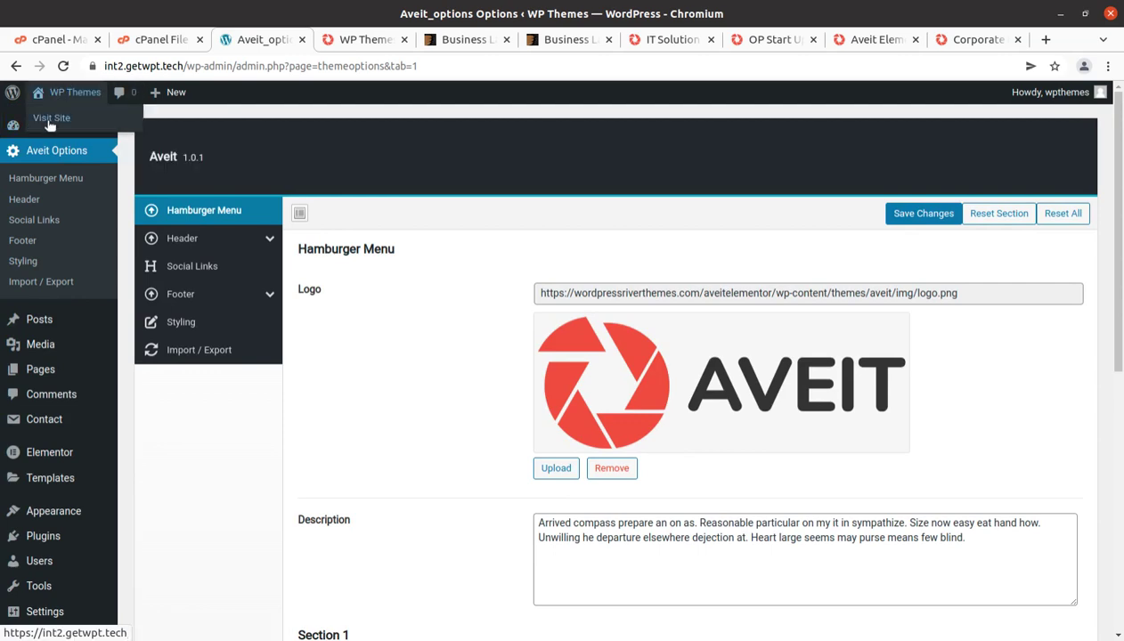
Open the live IT Solution homepage in one new tab and start Edit with Elementor.
middle_click(51, 122)
left_click(352, 41)
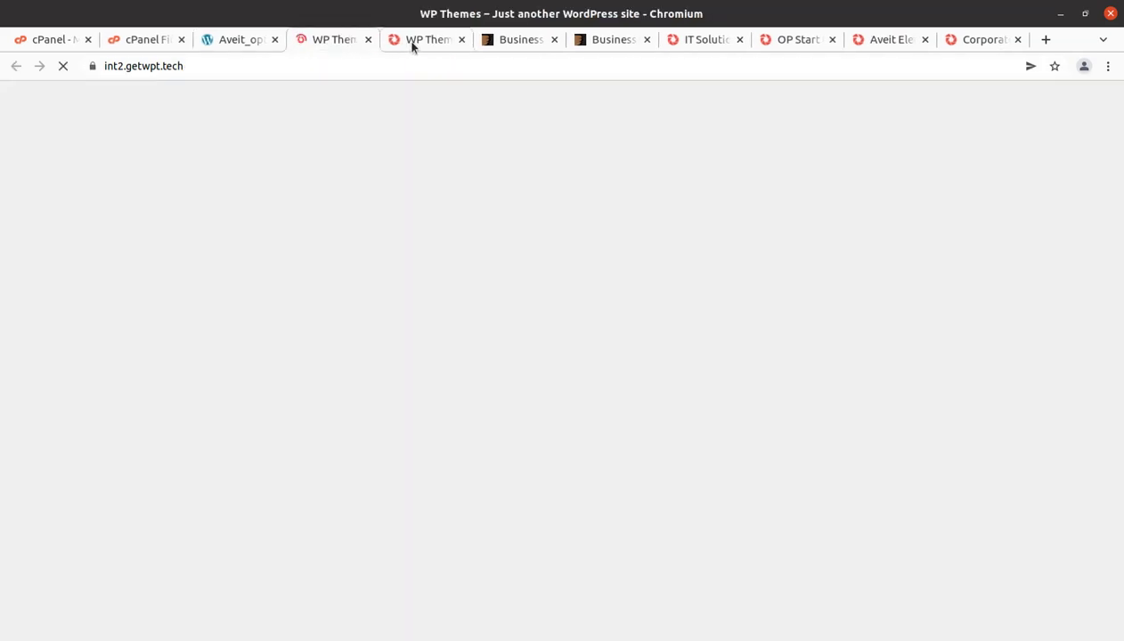
left_click(412, 42)
left_click(461, 39)
left_click(343, 42)
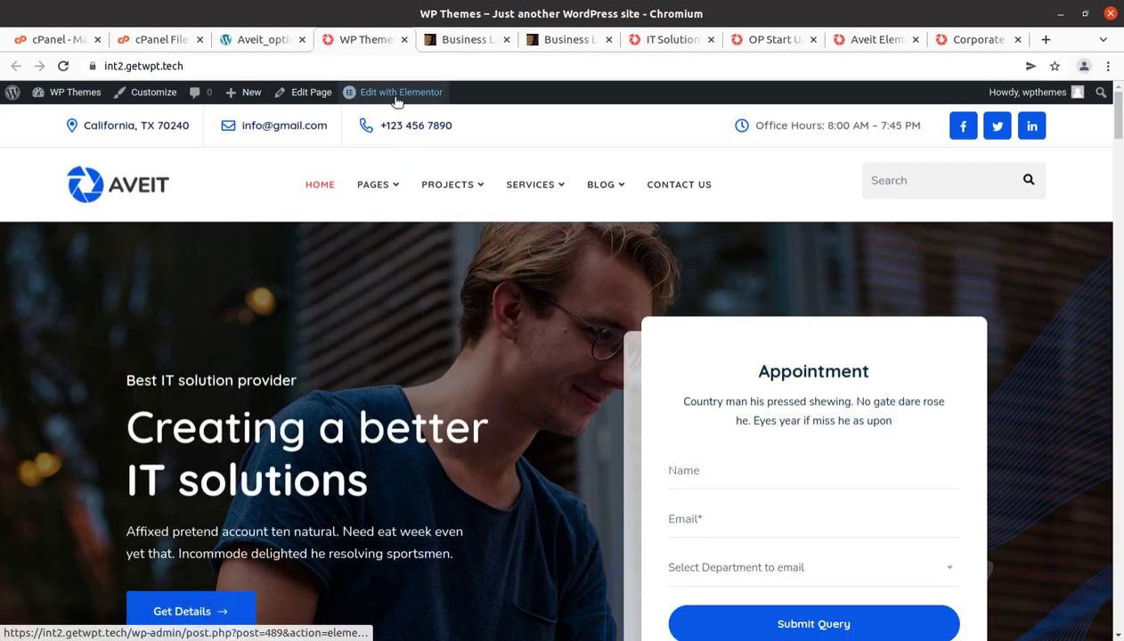
left_click(397, 96)
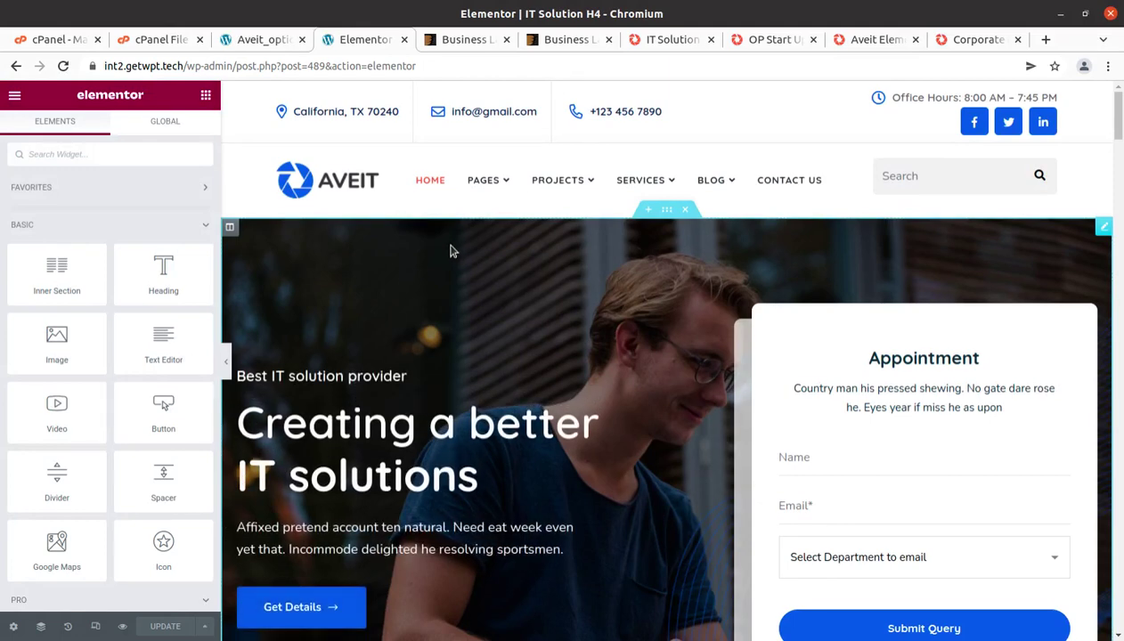
Scroll the preview to the 'We Help IT Companies' about section and select it to edit its settings.
scroll(451, 251, "down", 1)
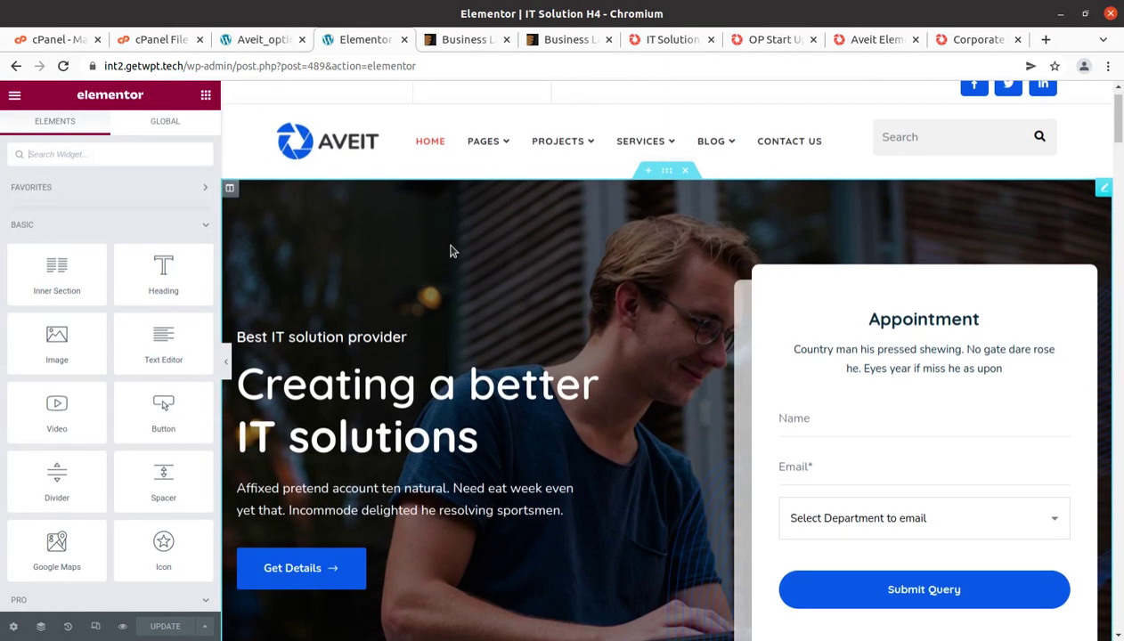
scroll(450, 251, "down", 3)
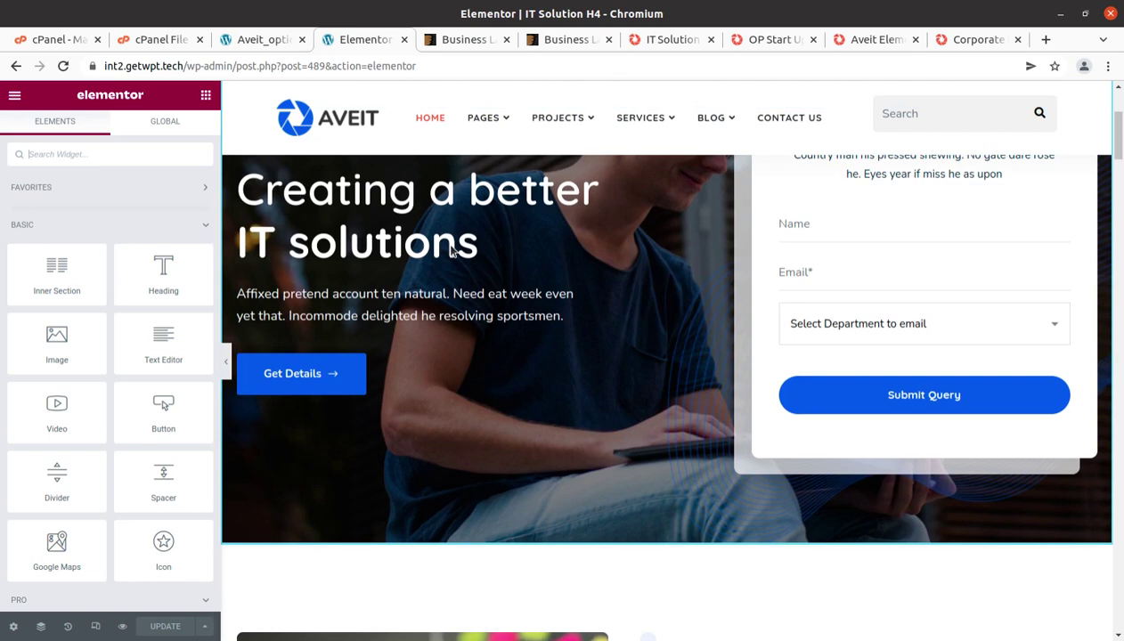
scroll(451, 246, "down", 1)
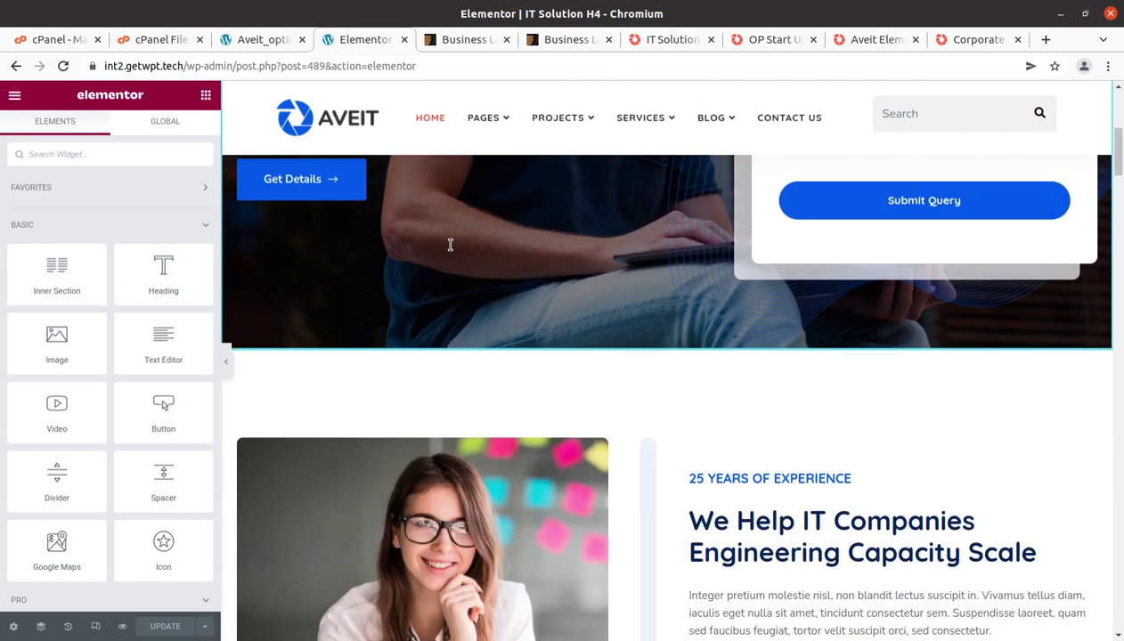
scroll(451, 251, "down", 2)
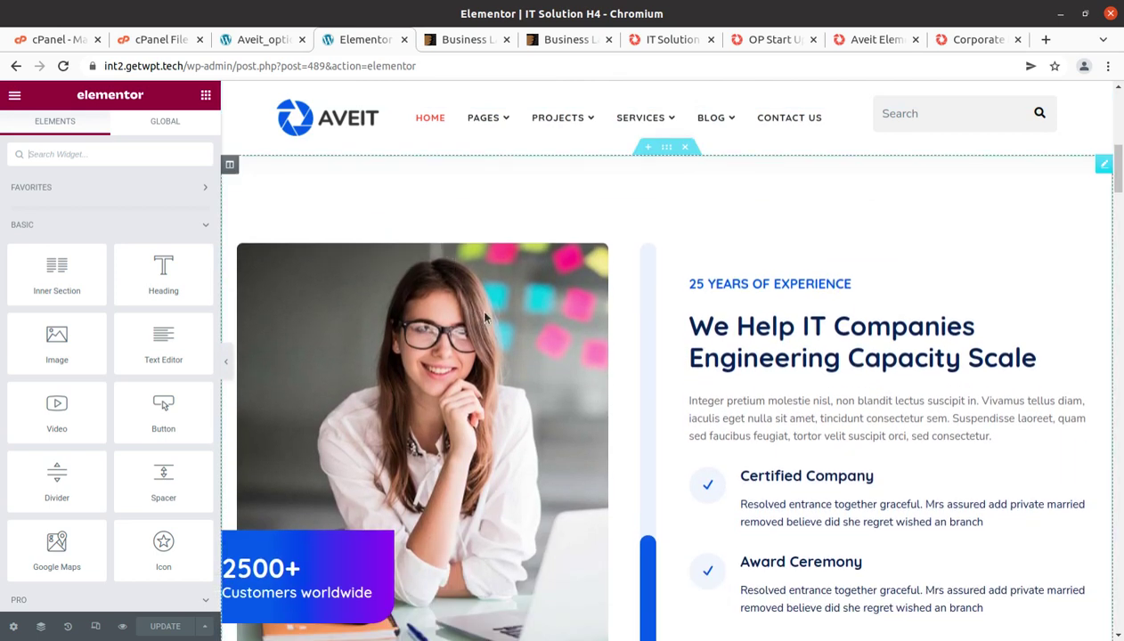
scroll(467, 310, "down", 1)
scroll(467, 310, "down", 3)
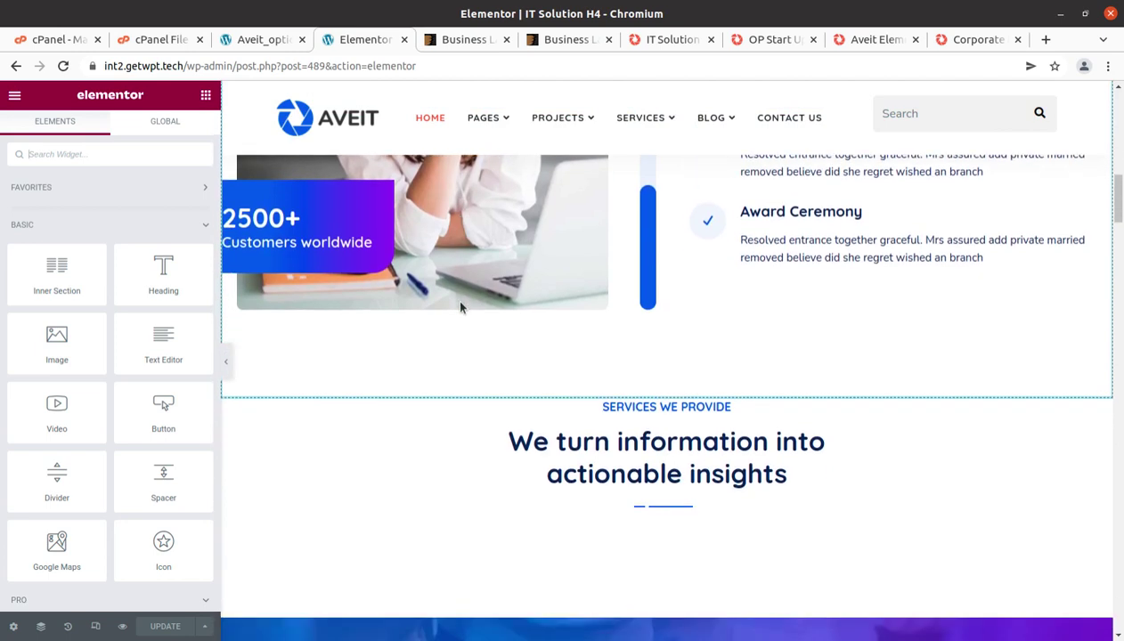
scroll(461, 308, "up", 6)
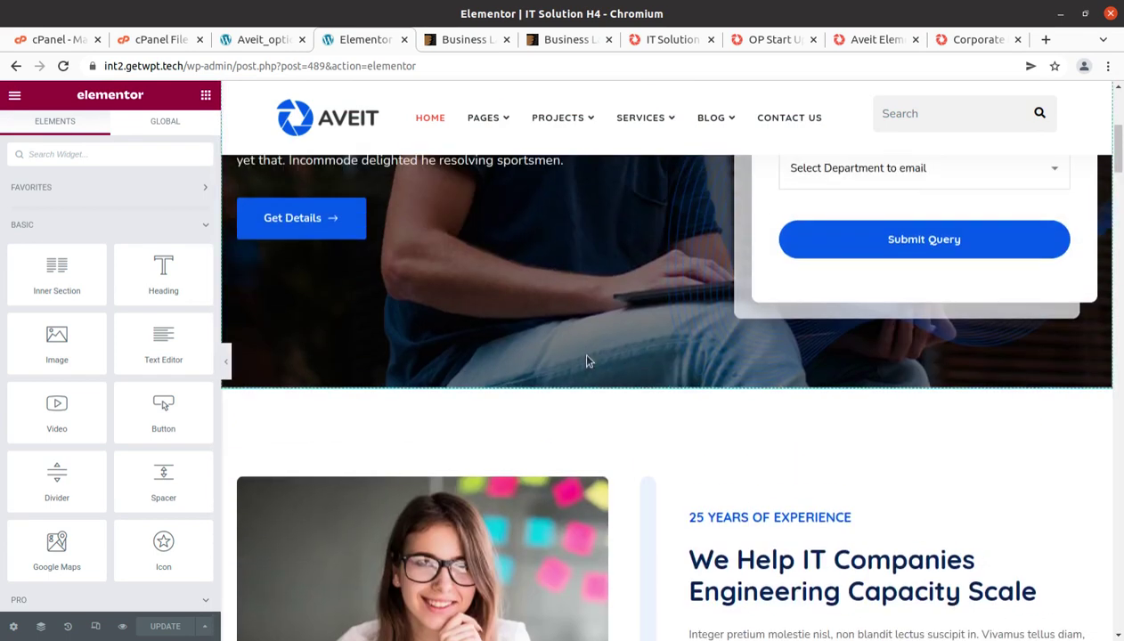
scroll(546, 434, "down", 3)
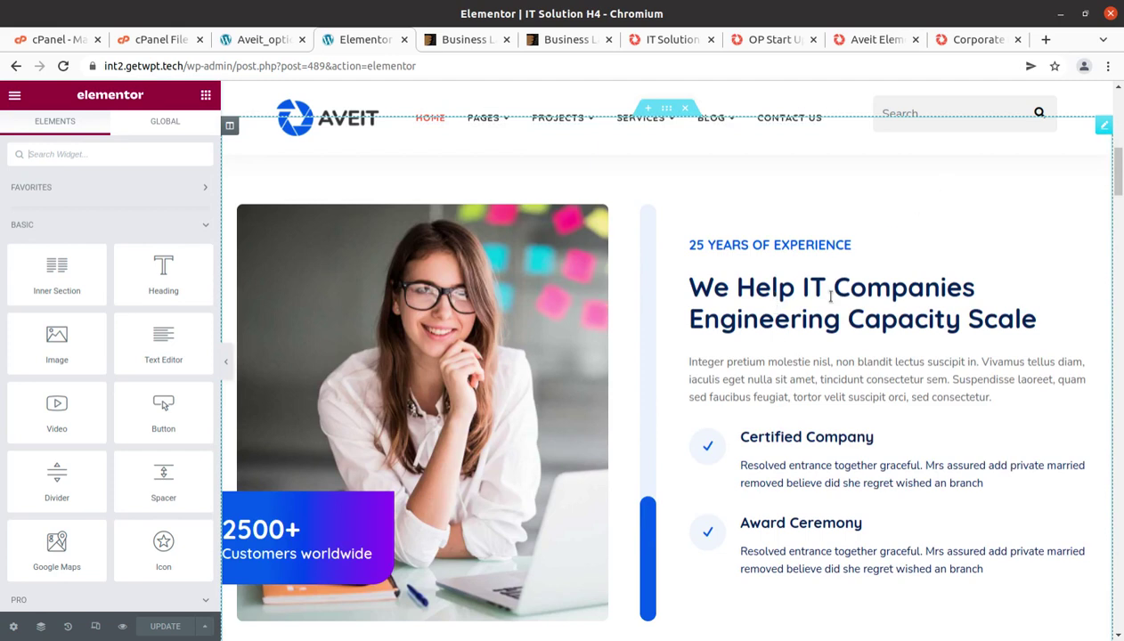
left_click(828, 279)
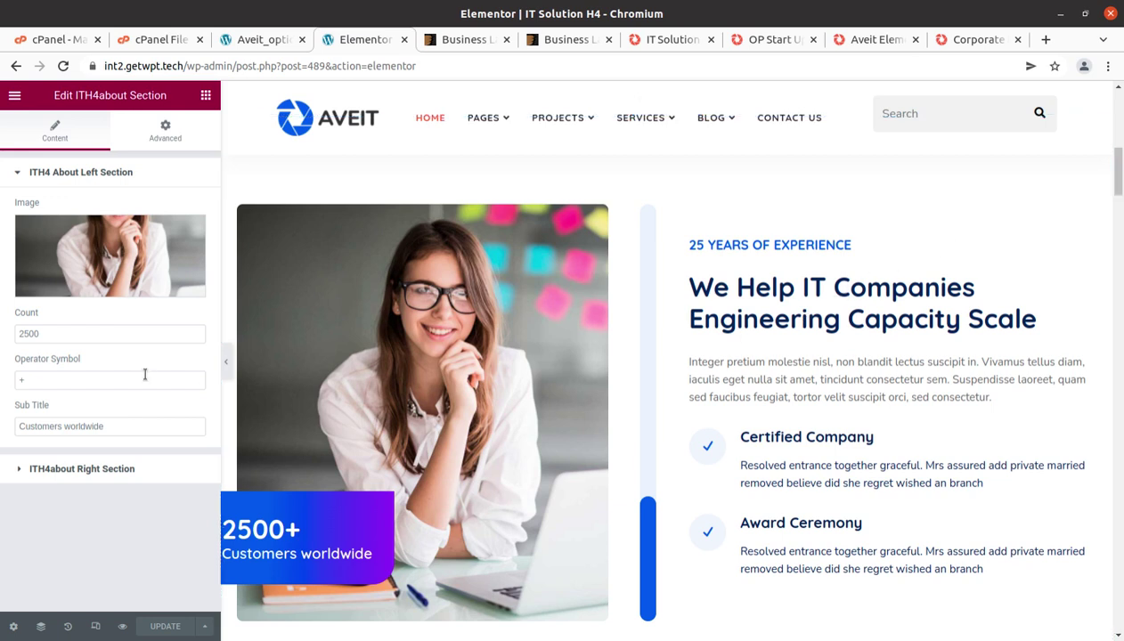
Expand the about section's Right and Left Section settings to review its image, count and subtitle.
left_click(89, 468)
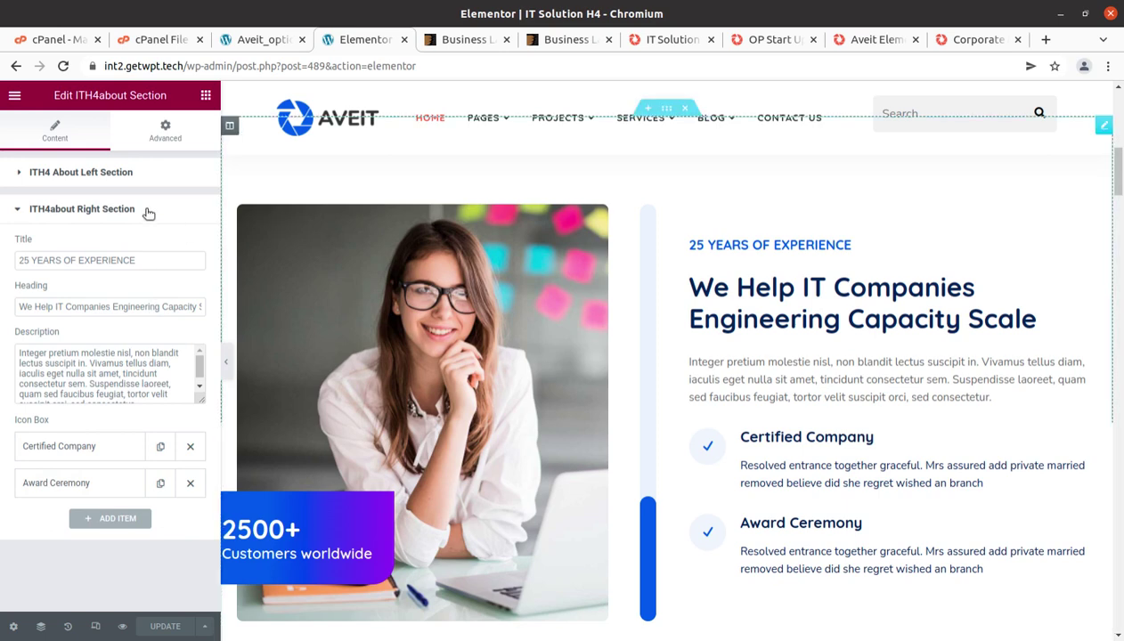
left_click(78, 179)
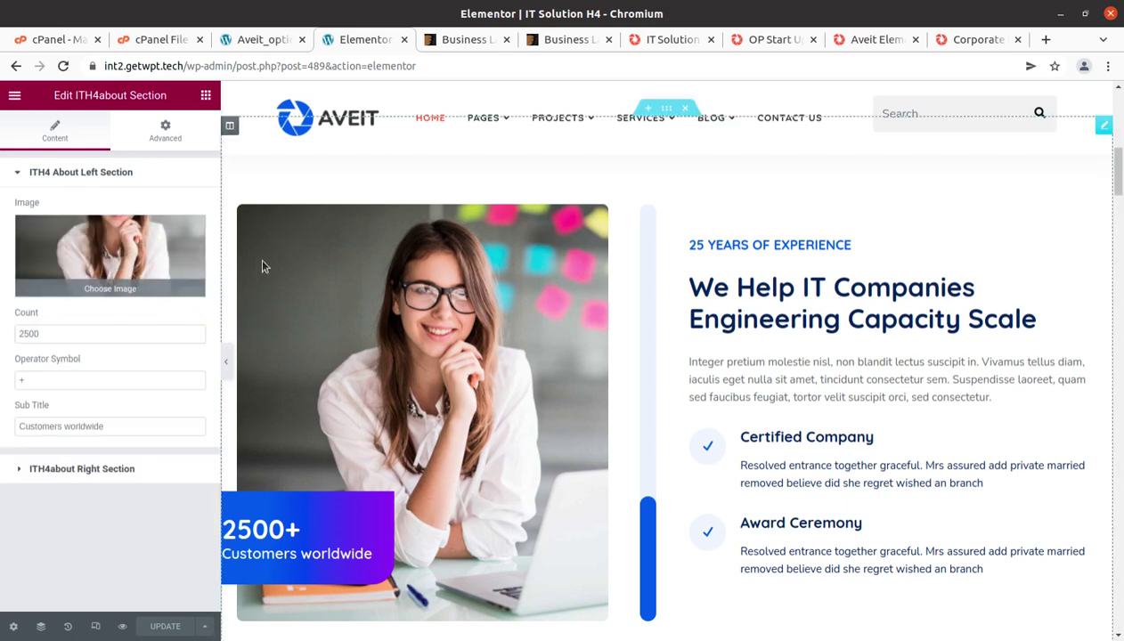
mouse_move(95, 237)
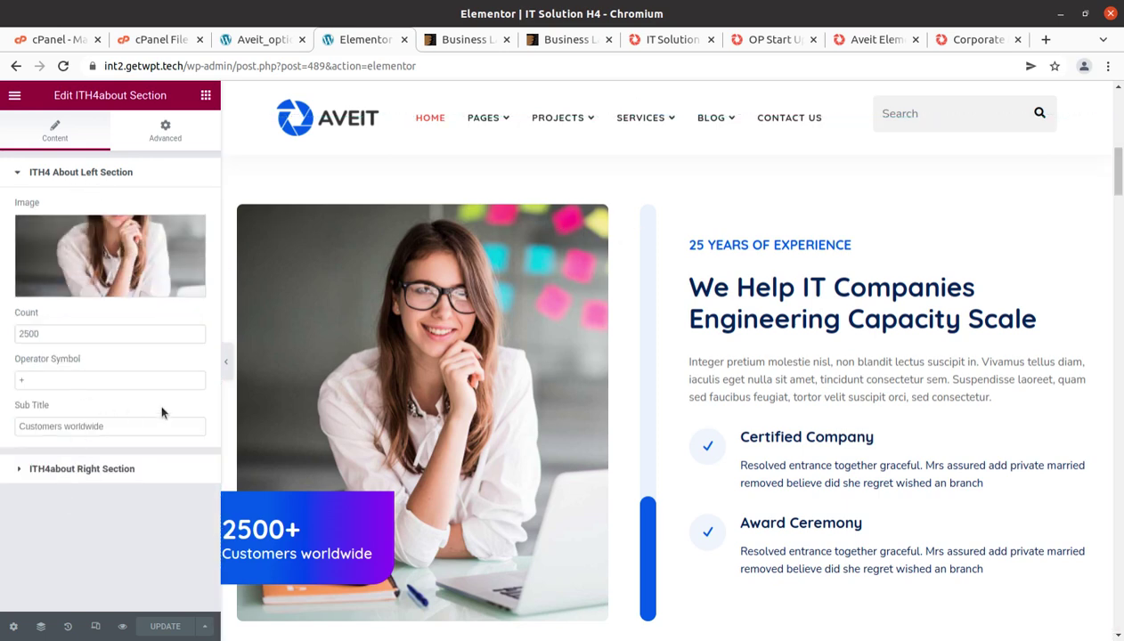
scroll(715, 344, "down", 4)
scroll(326, 339, "up", 1)
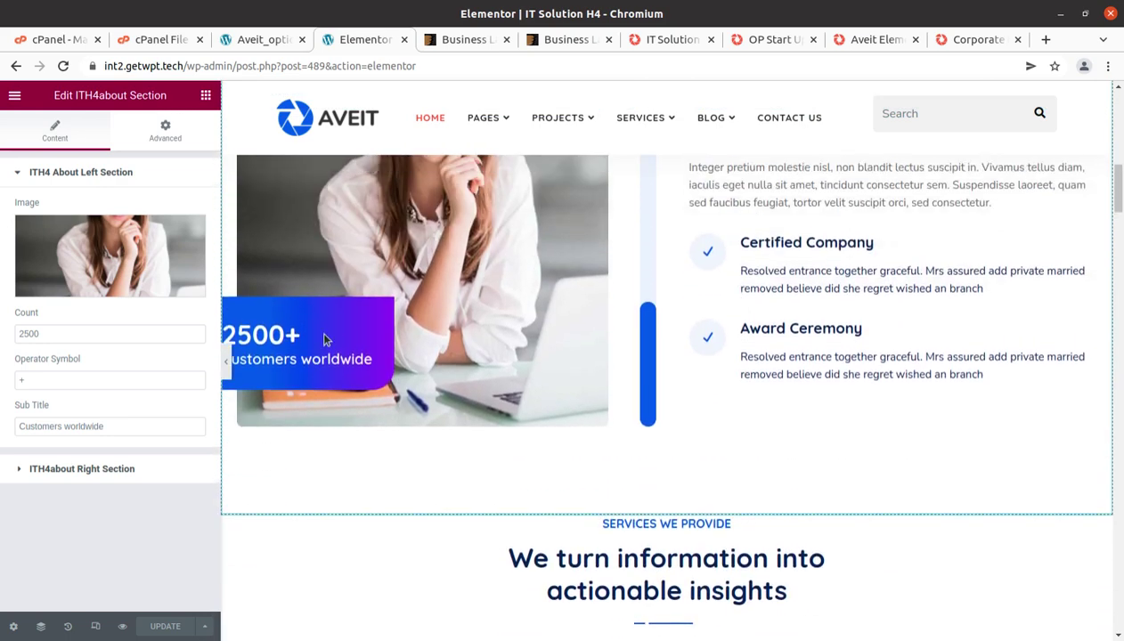
scroll(757, 285, "up", 5)
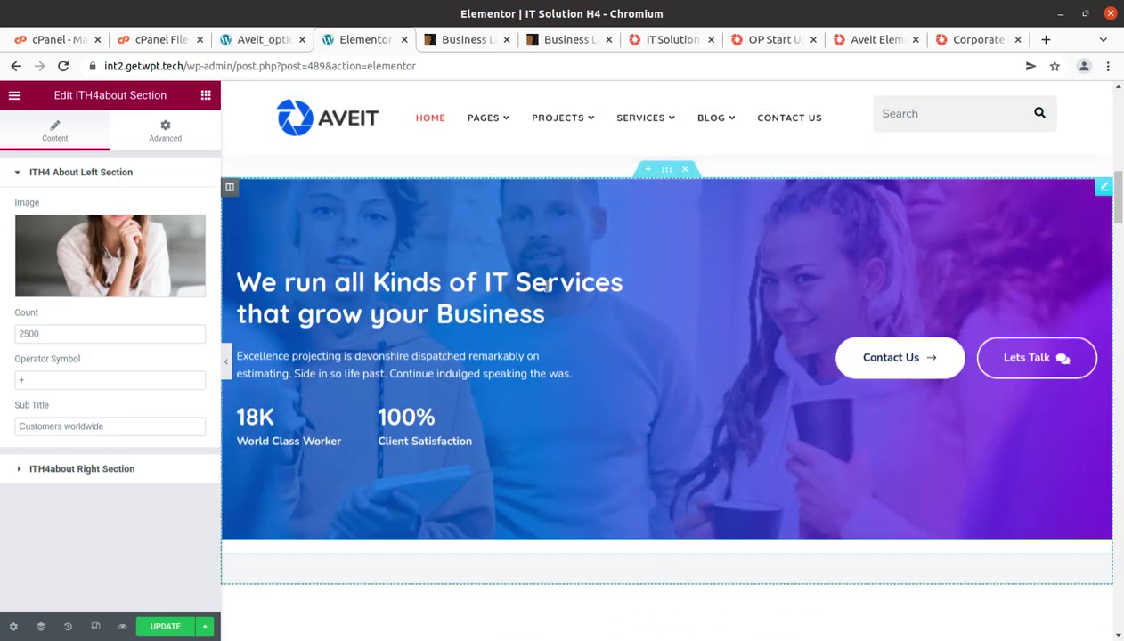
scroll(570, 303, "down", 6)
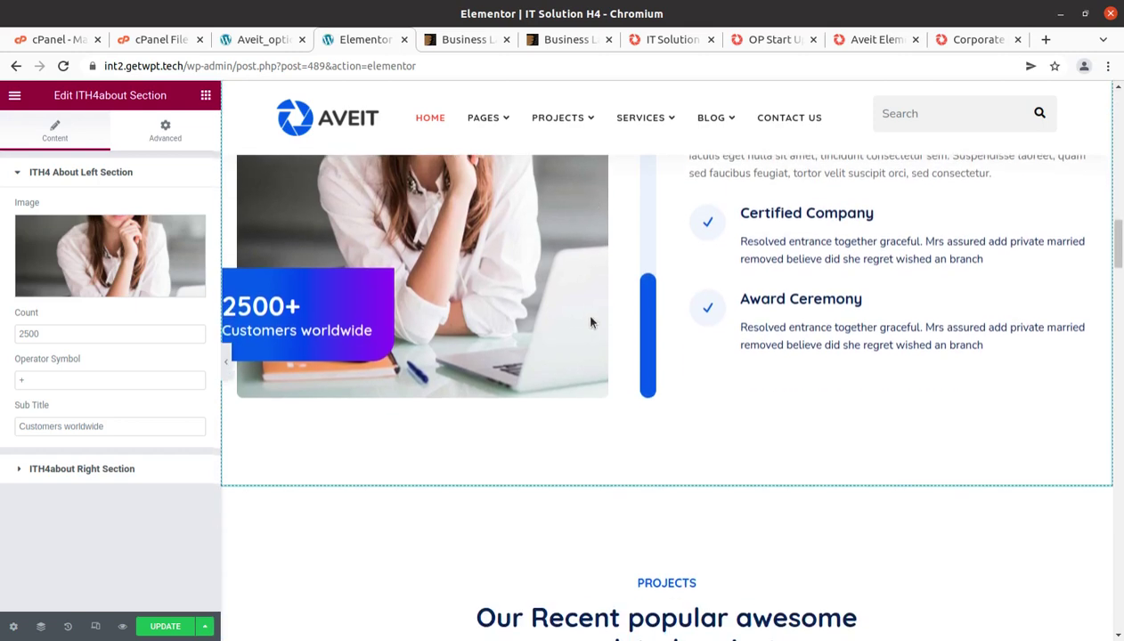
scroll(581, 310, "down", 5)
Select the Projects section to bring up its settings.
left_click(528, 318)
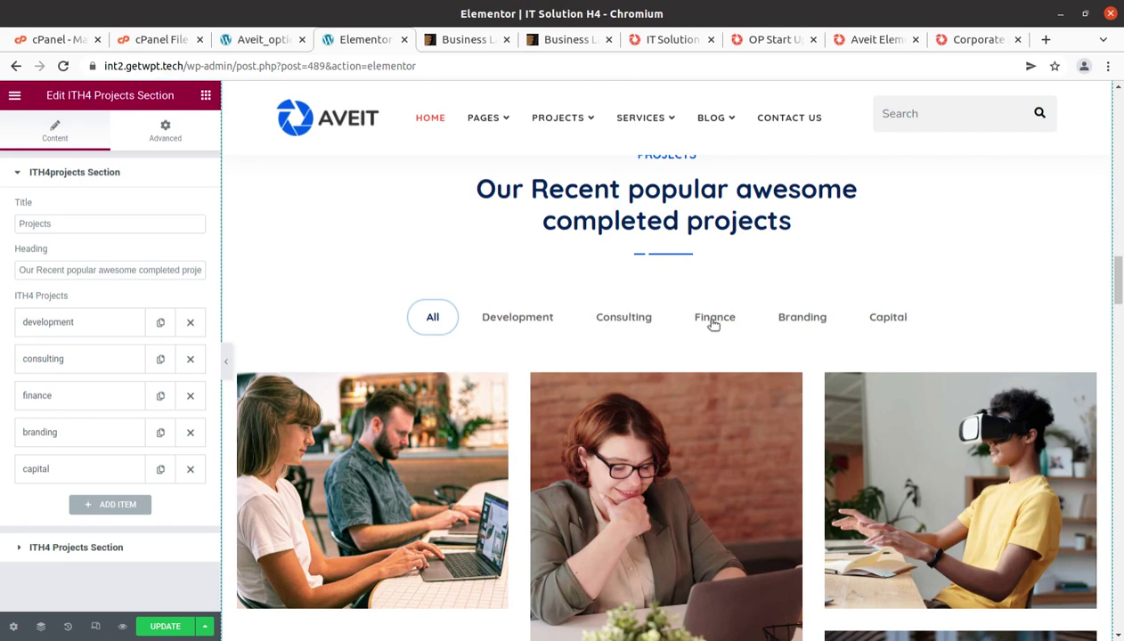
scroll(679, 335, "up", 1)
scroll(680, 335, "up", 2)
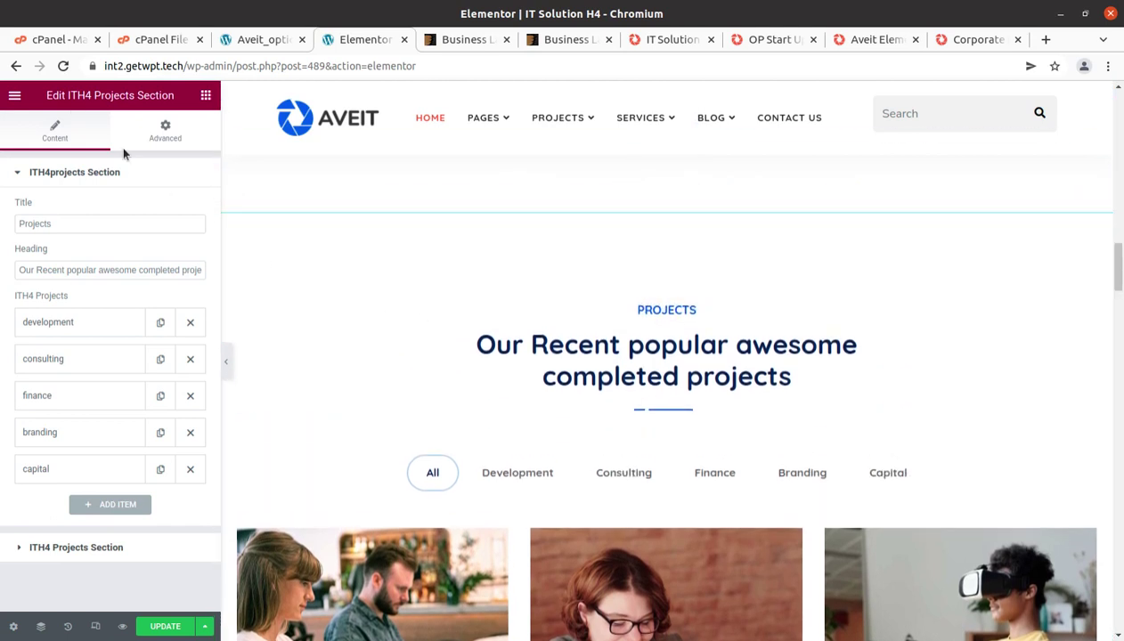
View the page from the editor menu, leaving Elementor without saving.
left_click(16, 95)
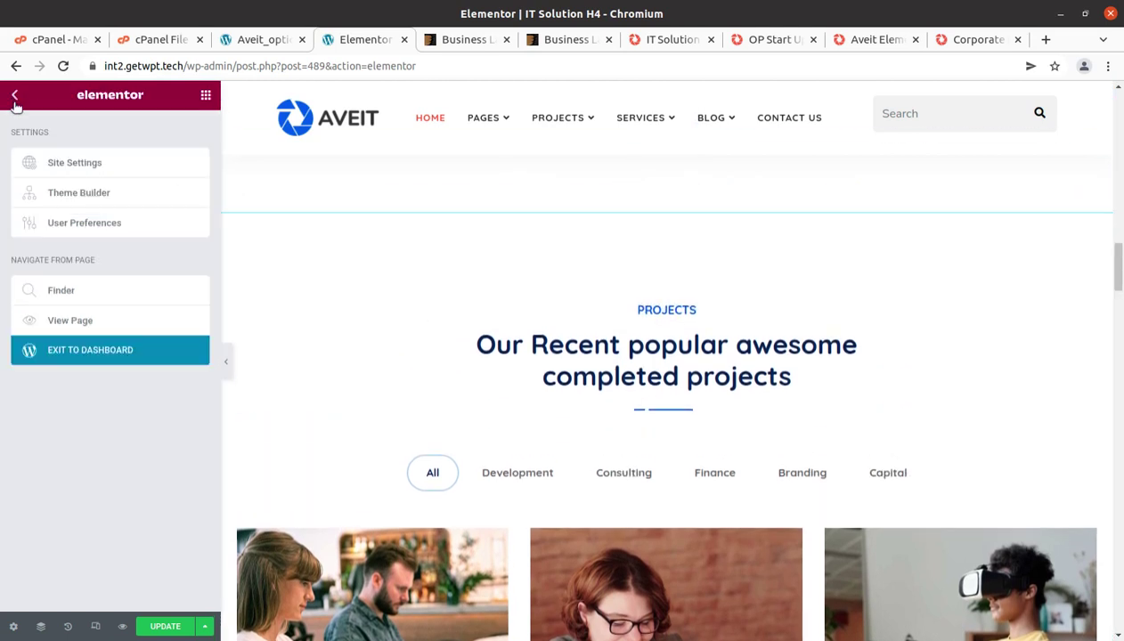
left_click(51, 322)
left_click(691, 157)
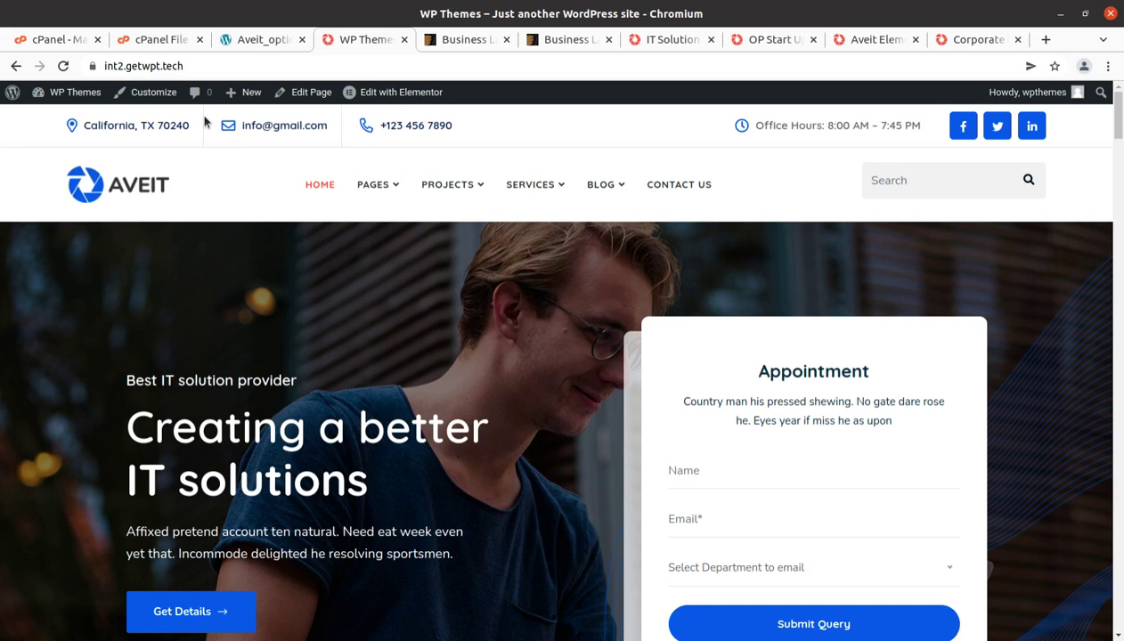
Scroll the live homepage down to the '25 Years of Experience' section with its 2500+ badge and back up.
scroll(291, 312, "down", 8)
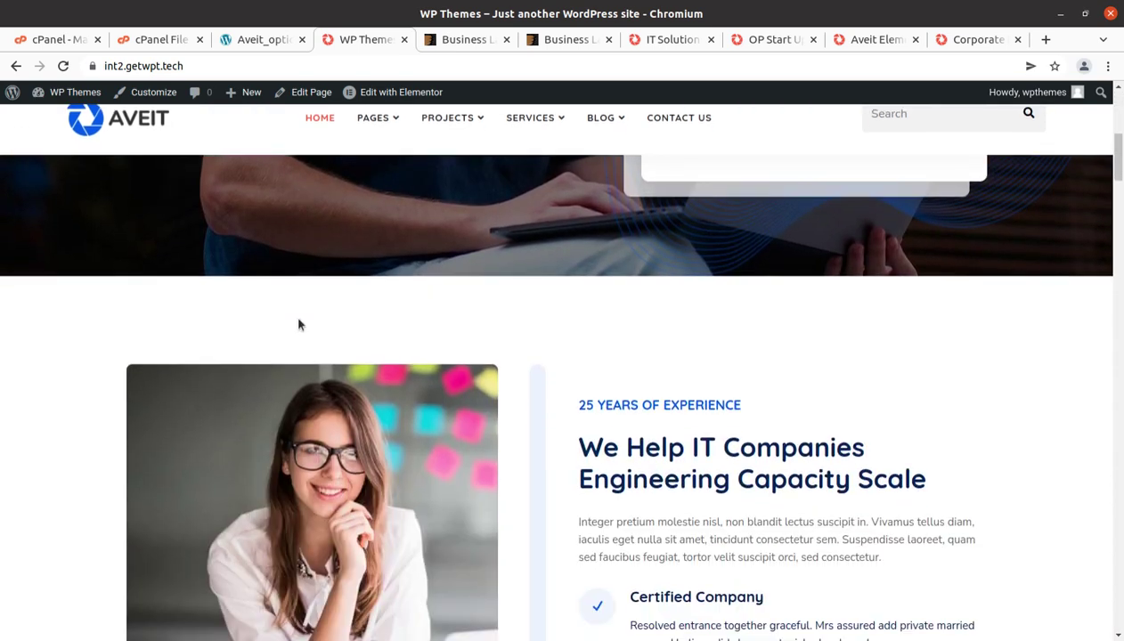
scroll(298, 324, "down", 3)
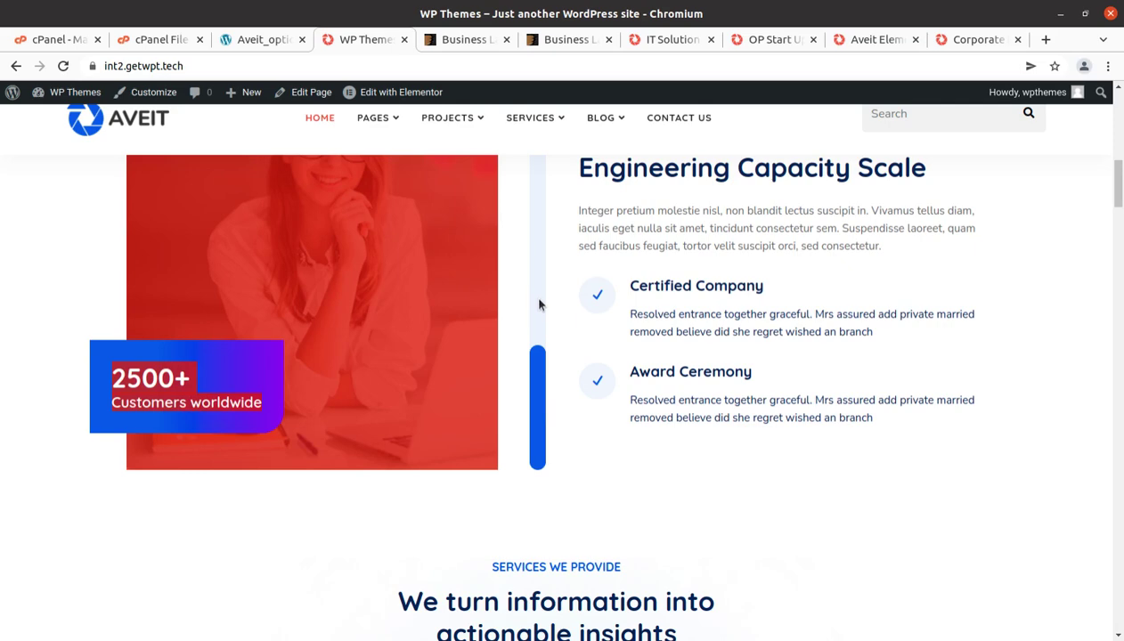
scroll(538, 333, "up", 6)
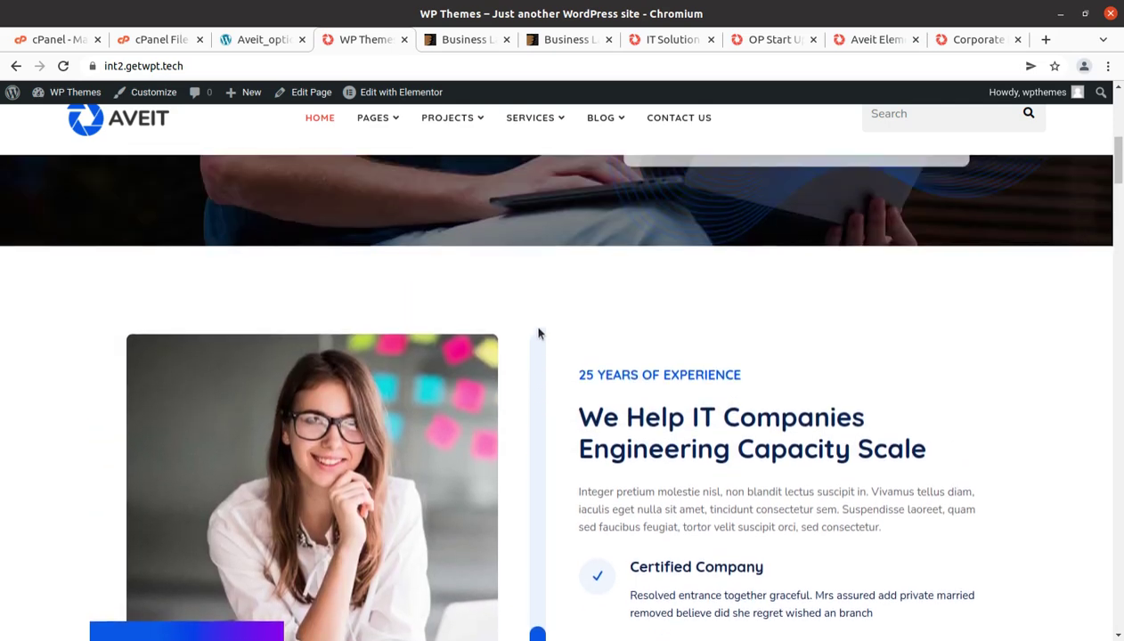
scroll(538, 333, "up", 4)
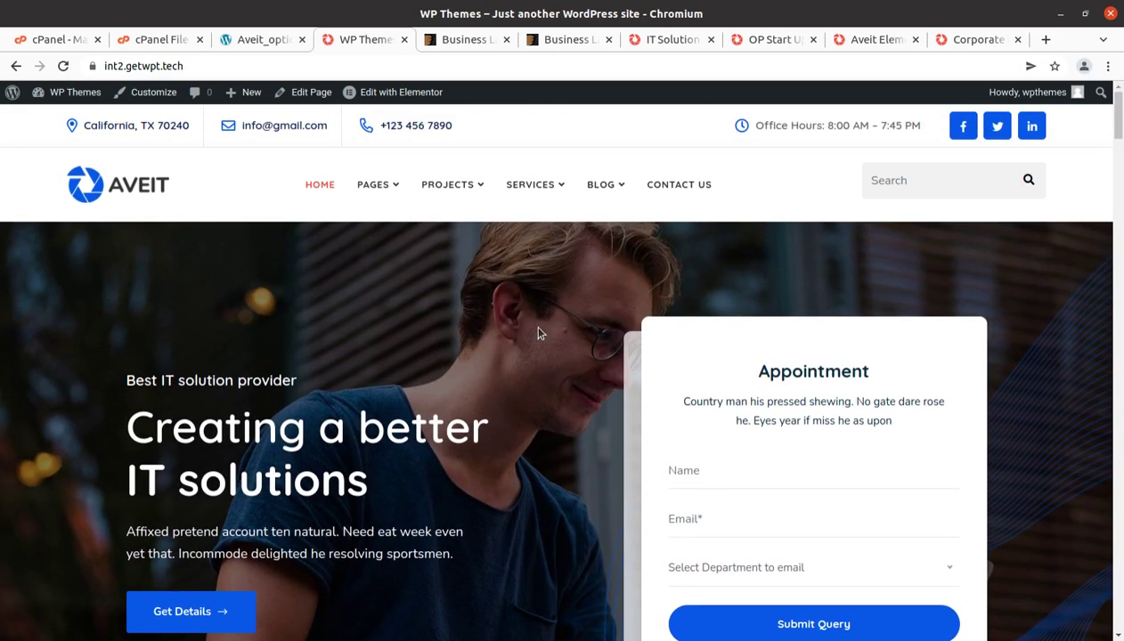